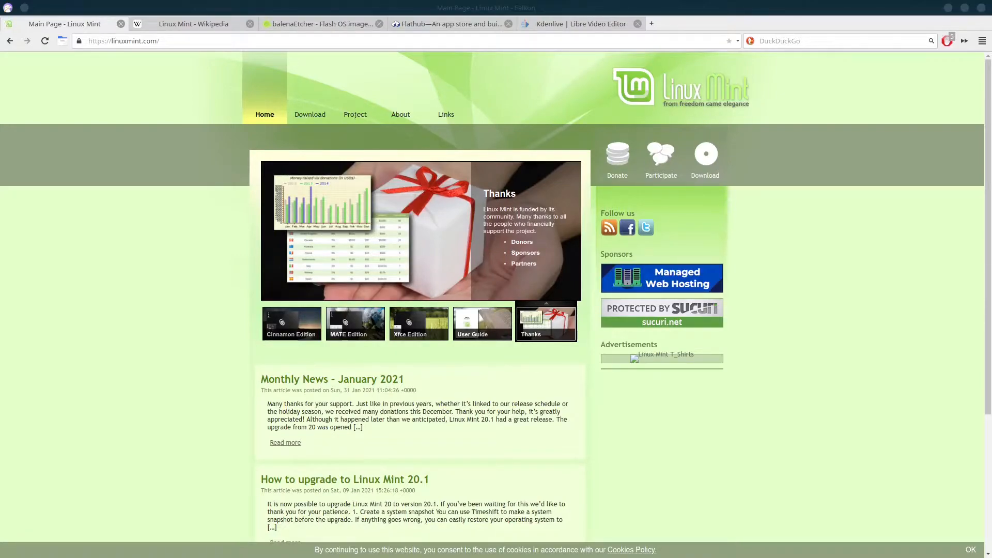
# Switch to the Linux Mint Wikipedia article and read its introduction, briefly highlighting the creator line
pyautogui.click(199, 26)
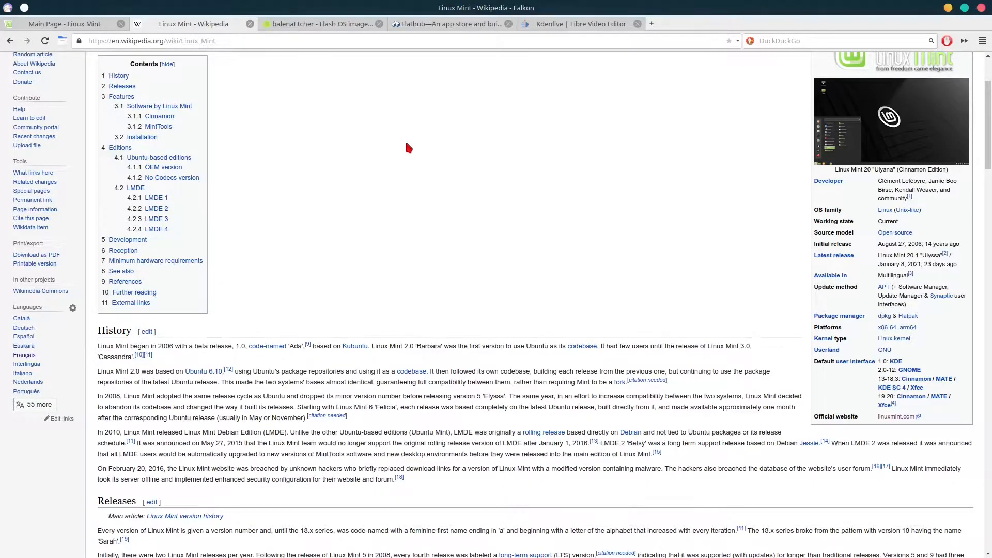
pyautogui.scroll(3, 408, 147)
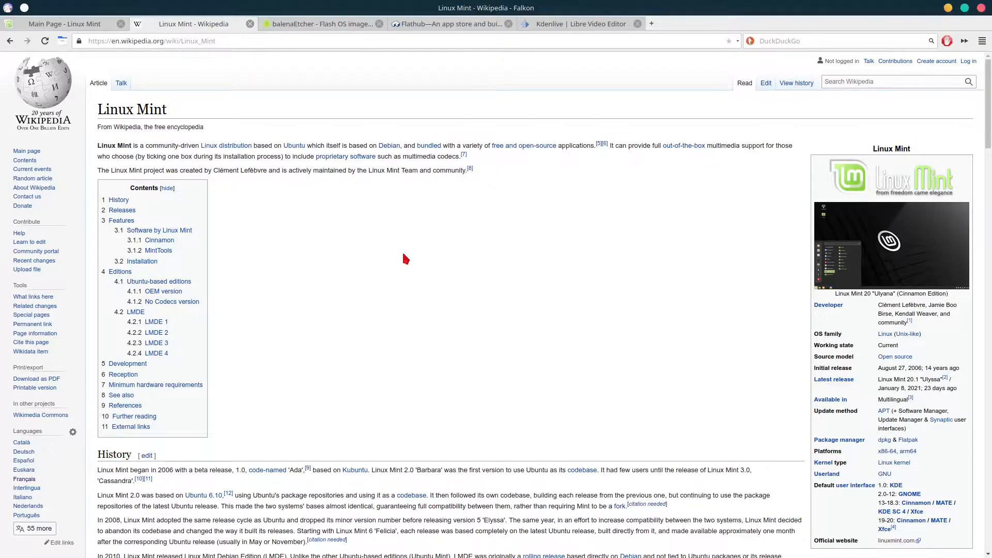
pyautogui.scroll(-2, 404, 256)
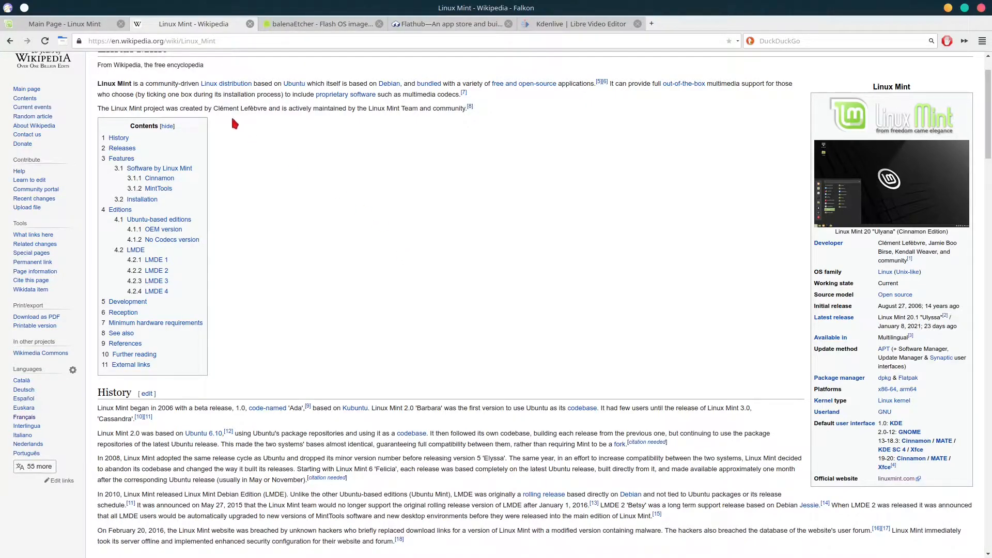
pyautogui.moveTo(208, 108); pyautogui.dragTo(293, 108)
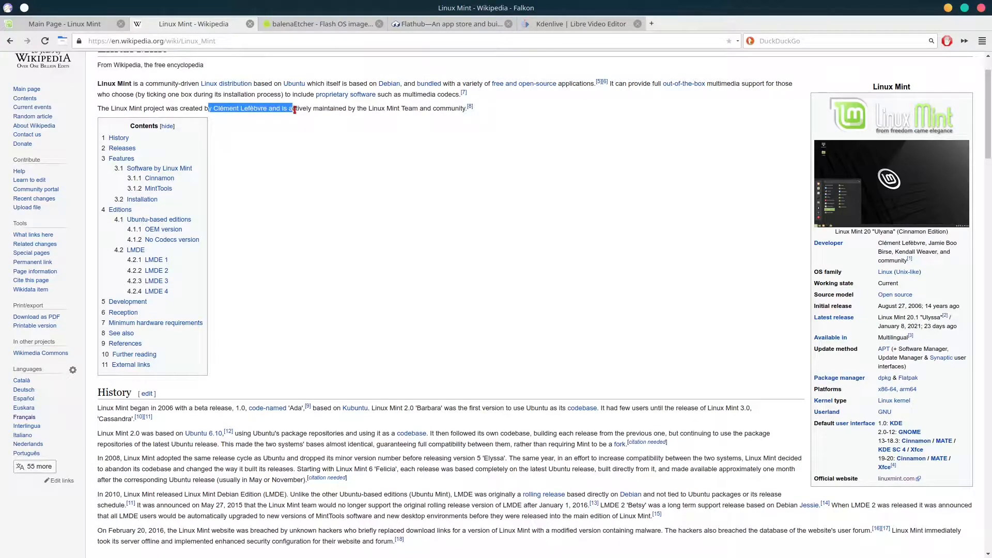
pyautogui.click(455, 283)
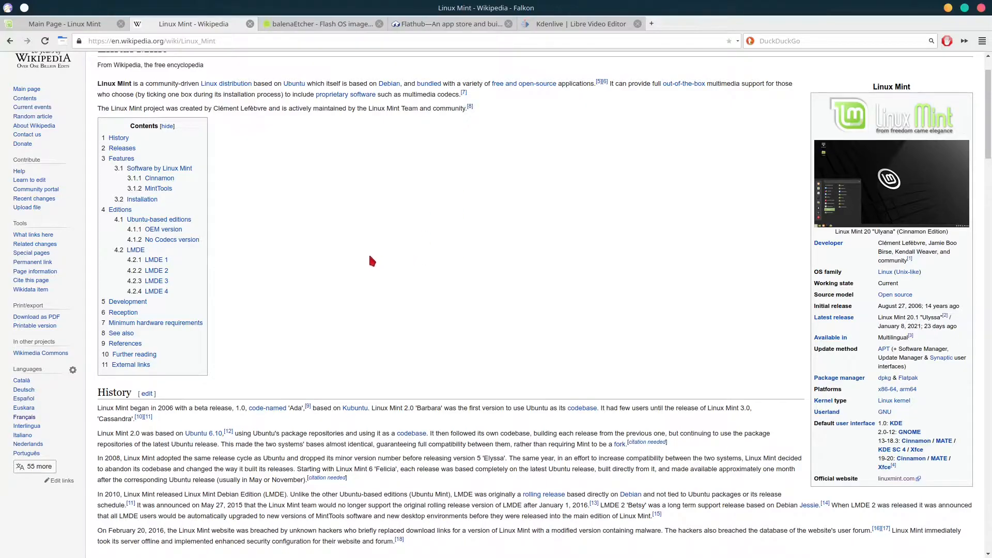
# Skim the article's Releases and Features sections, then go back to the 'Main Page - Linux Mint' tab
pyautogui.scroll(-7, 371, 260)
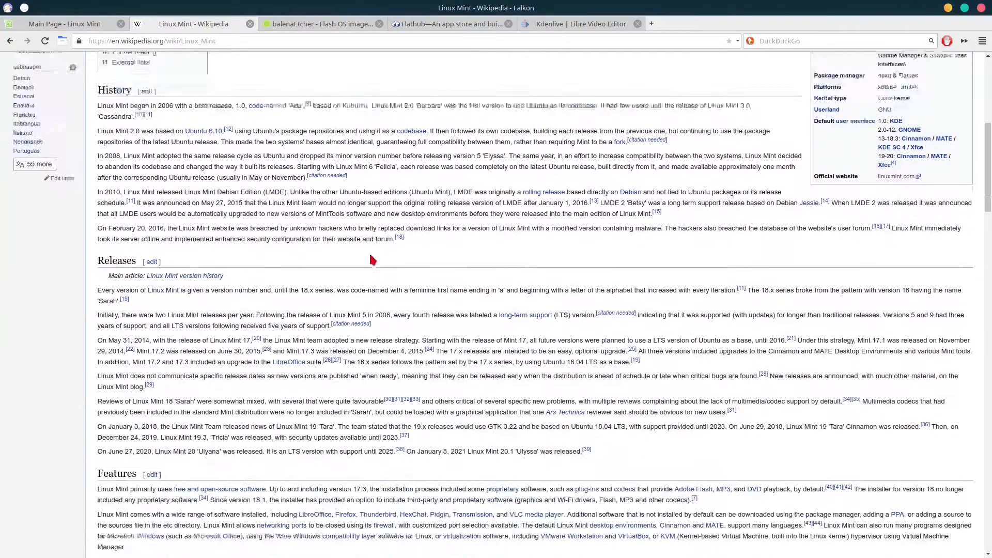
pyautogui.scroll(-7, 370, 255)
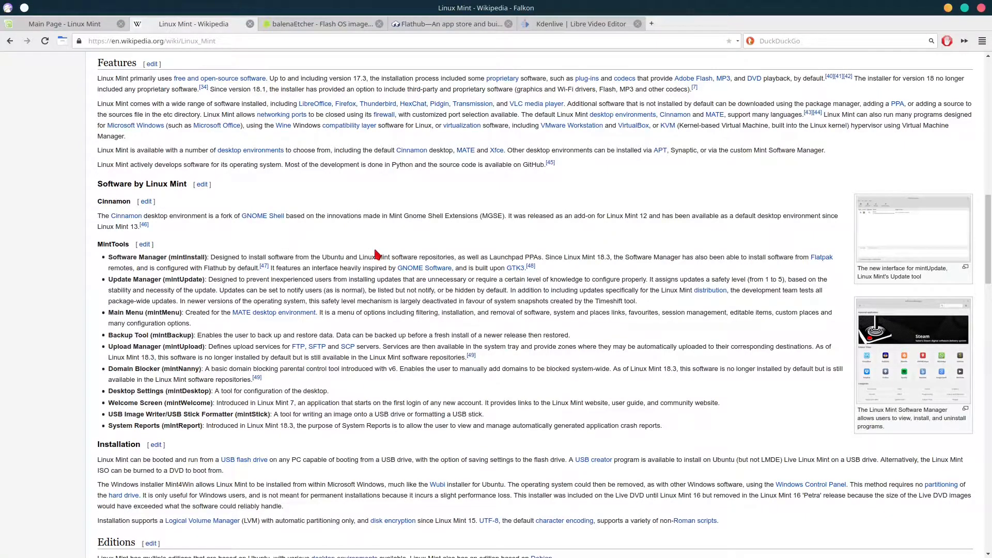
pyautogui.scroll(5, 377, 254)
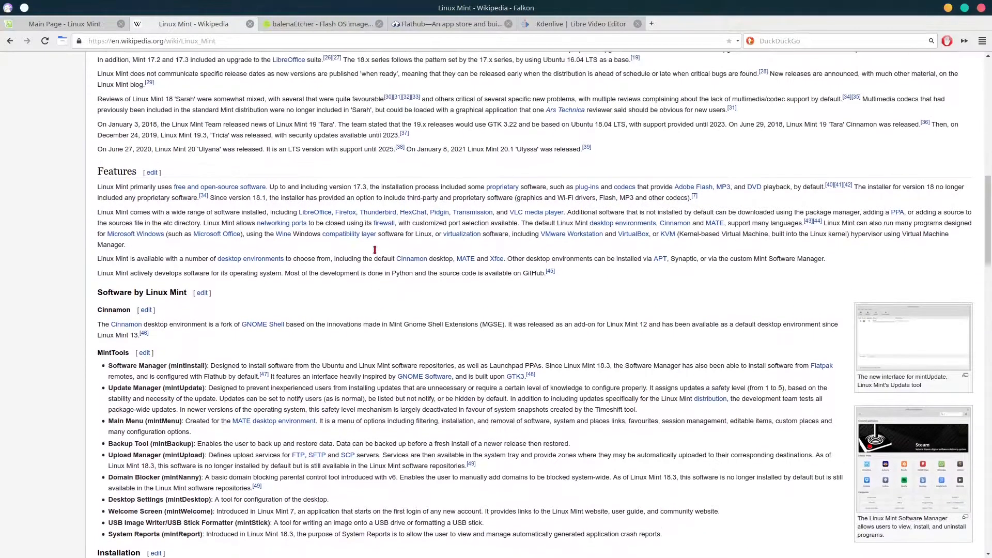
pyautogui.scroll(2, 377, 254)
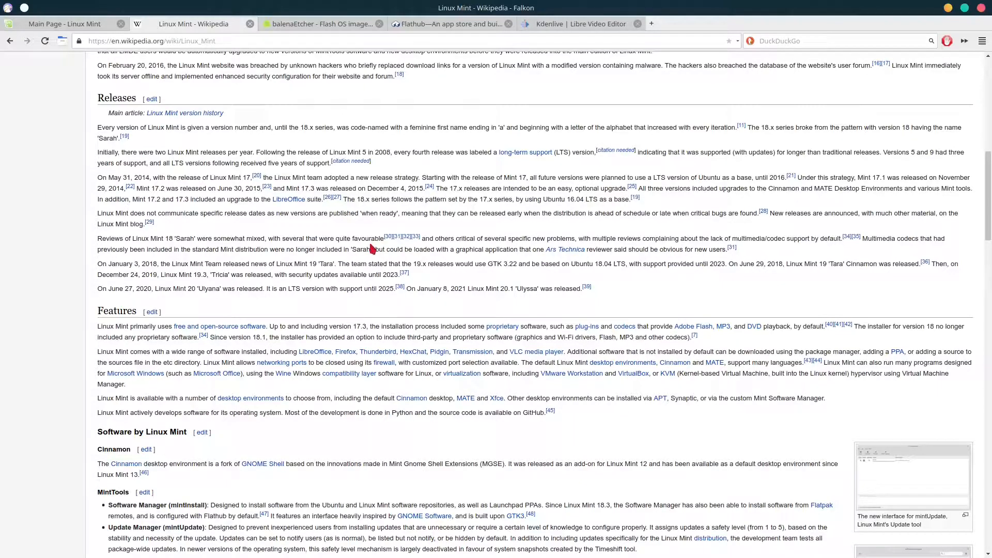
pyautogui.scroll(-3, 356, 233)
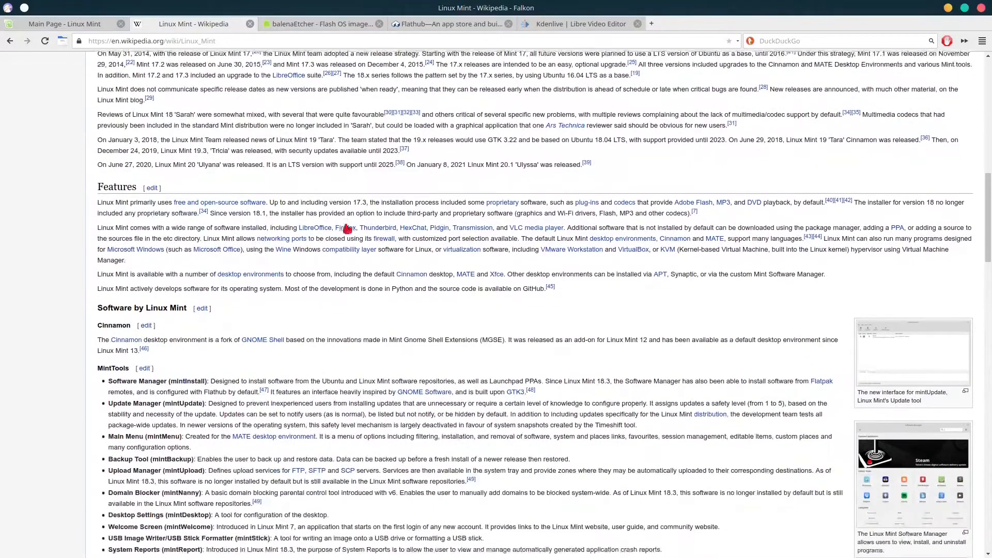
pyautogui.moveTo(345, 228)
pyautogui.scroll(-5, 345, 228)
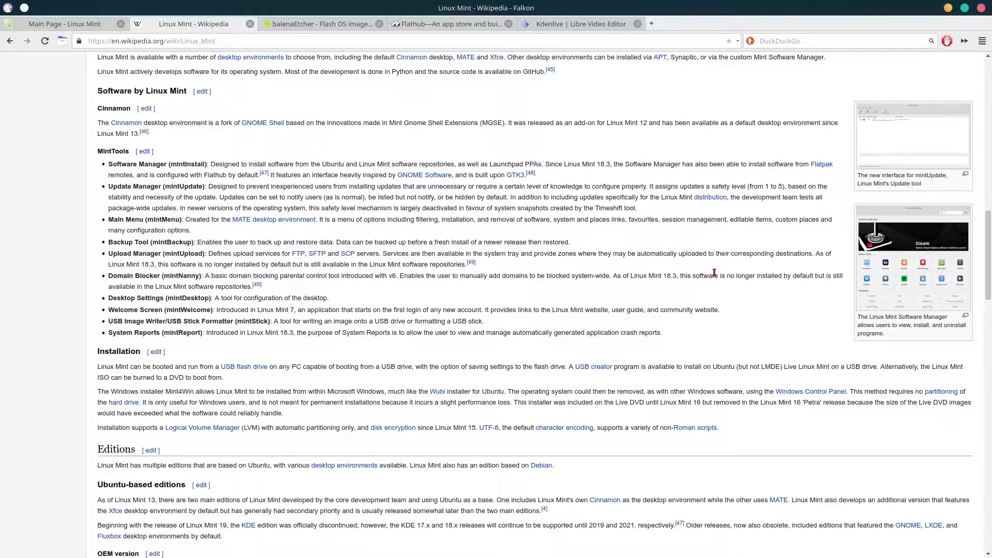
pyautogui.click(65, 23)
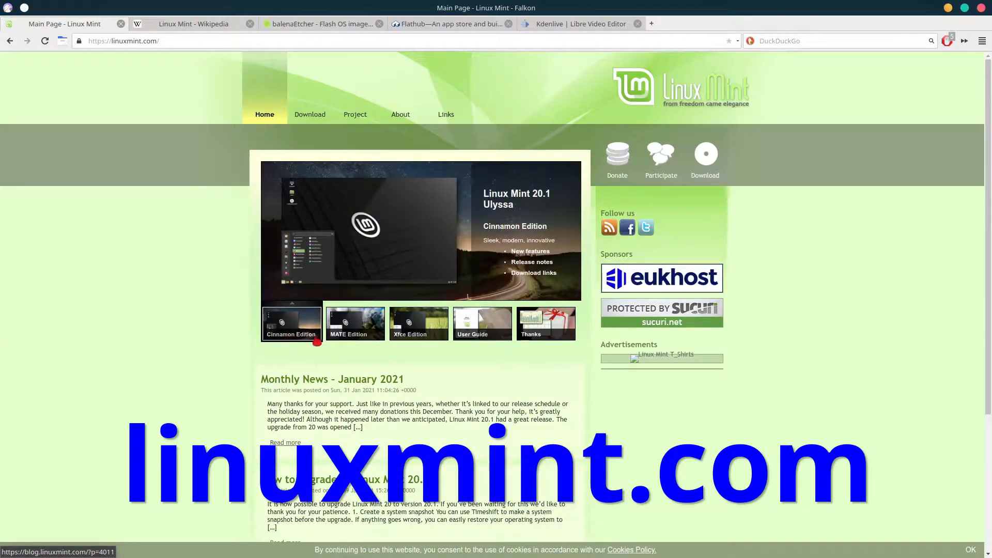
# Cycle the home page slideshow through the MATE, Cinnamon and Xfce Edition slides
pyautogui.click(350, 333)
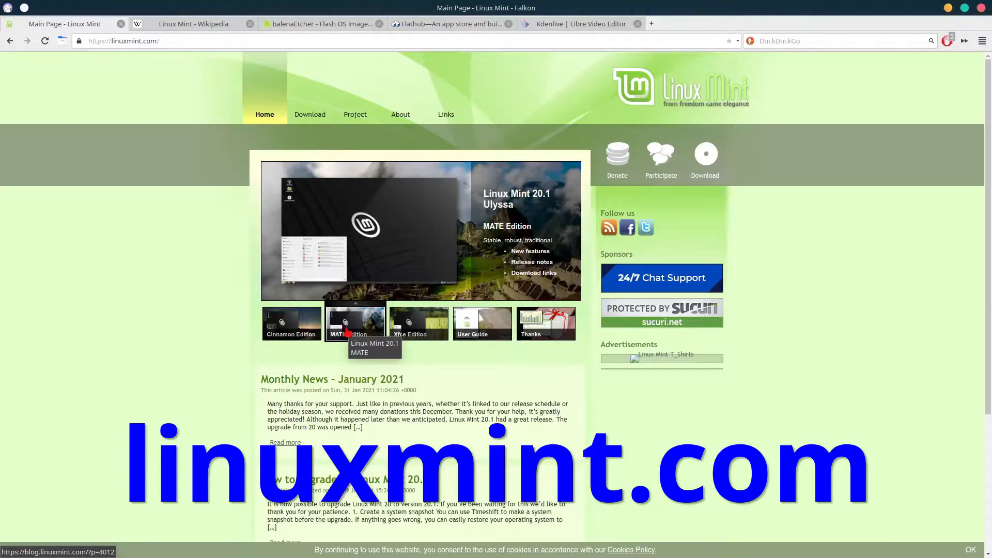
pyautogui.click(293, 331)
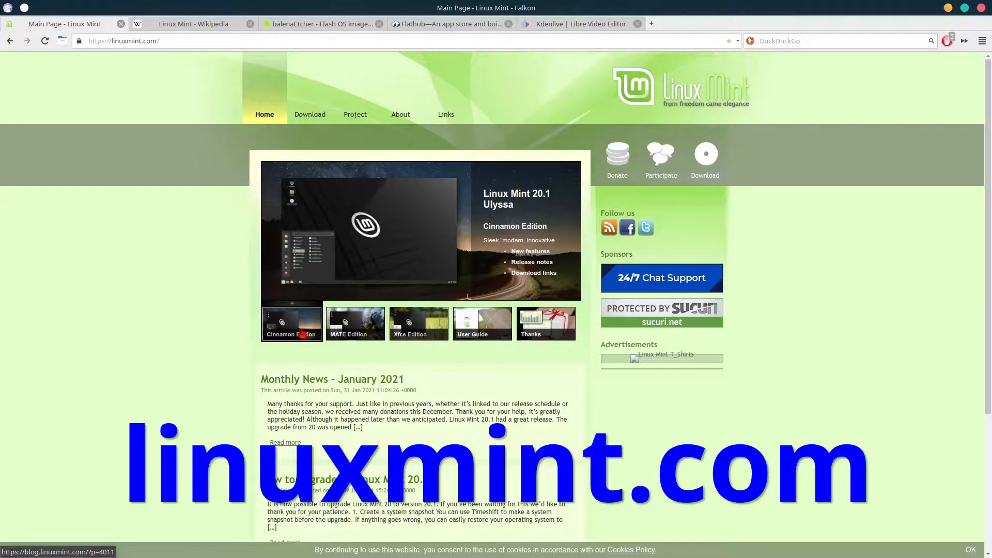
pyautogui.click(337, 337)
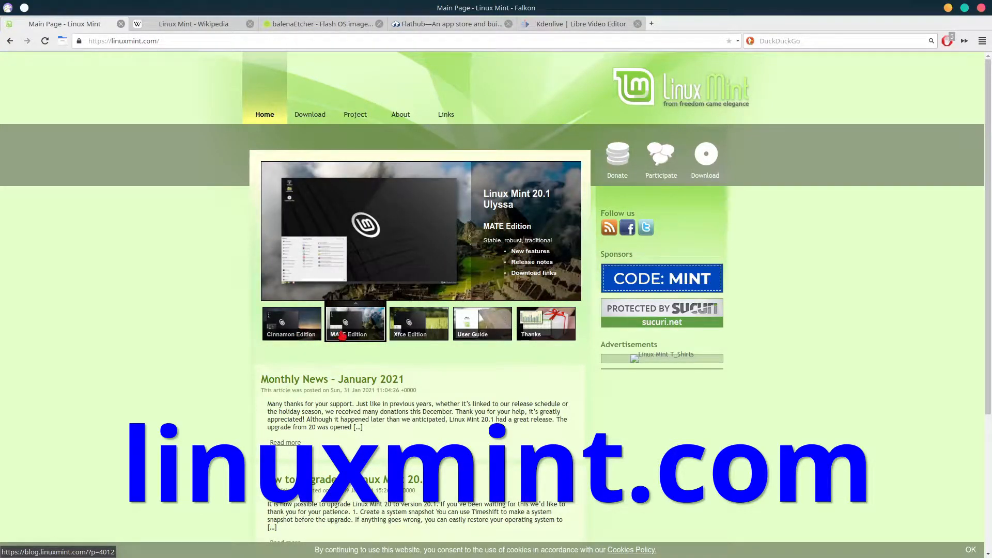
pyautogui.click(410, 325)
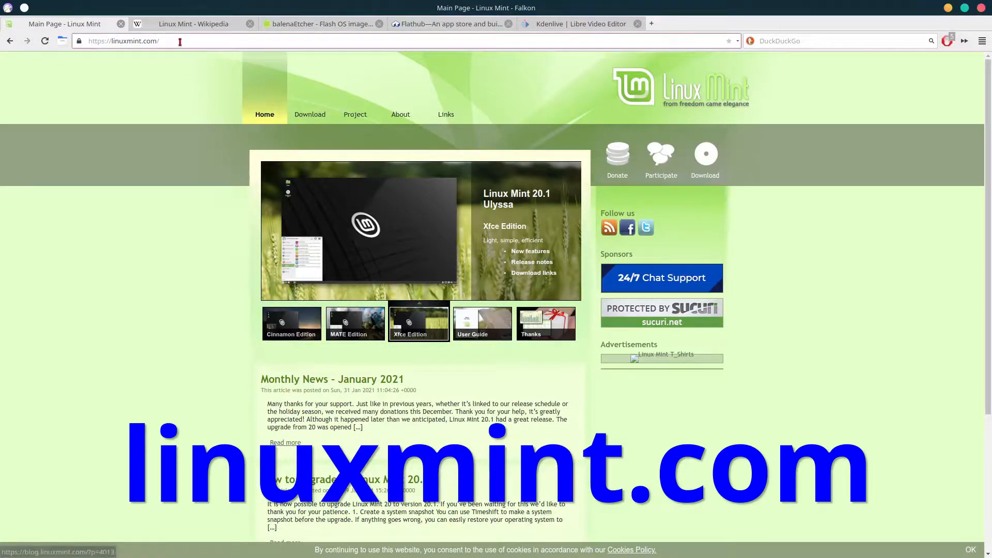
pyautogui.moveTo(305, 116)
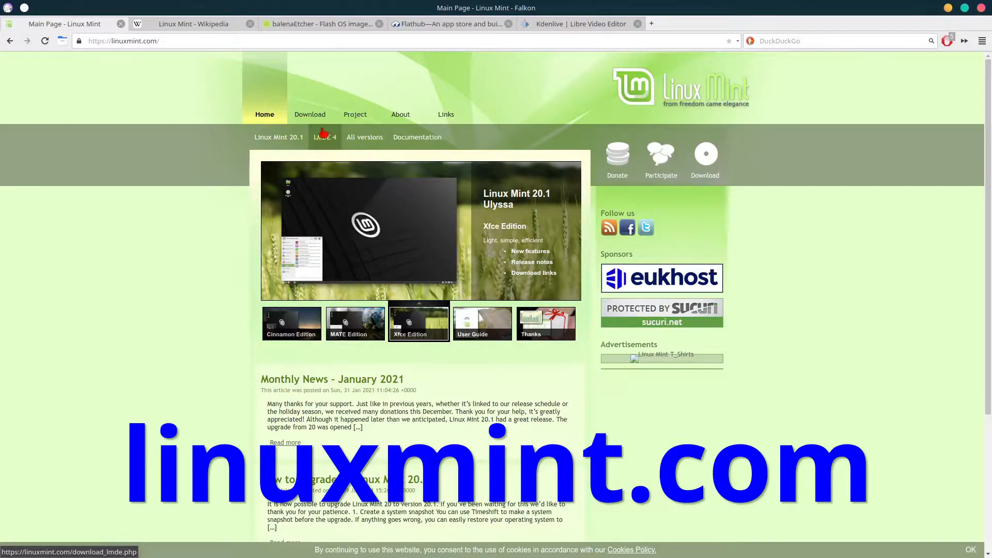
# Open the Download LMDE 4 Debbie page and look over its Download links heading
pyautogui.click(329, 140)
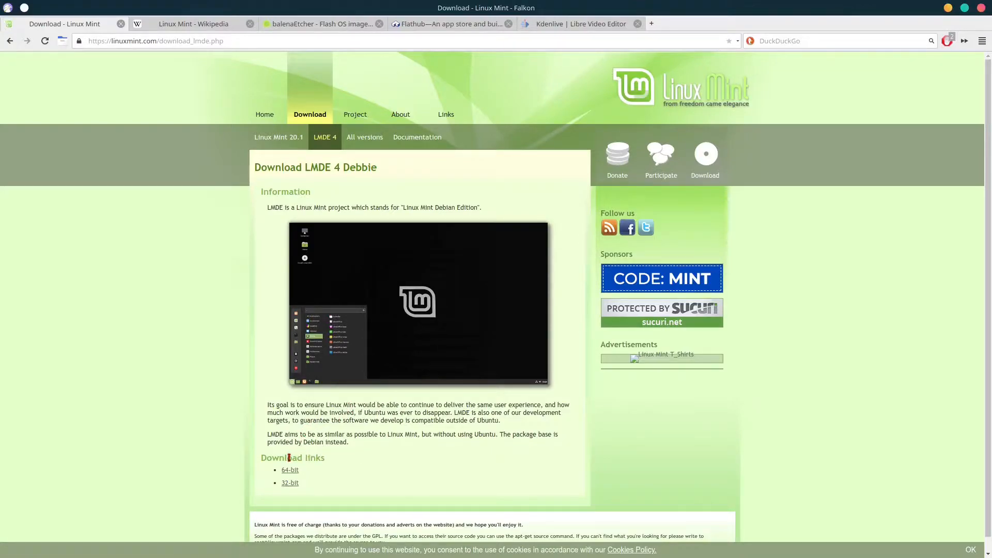
pyautogui.moveTo(255, 457); pyautogui.dragTo(331, 460)
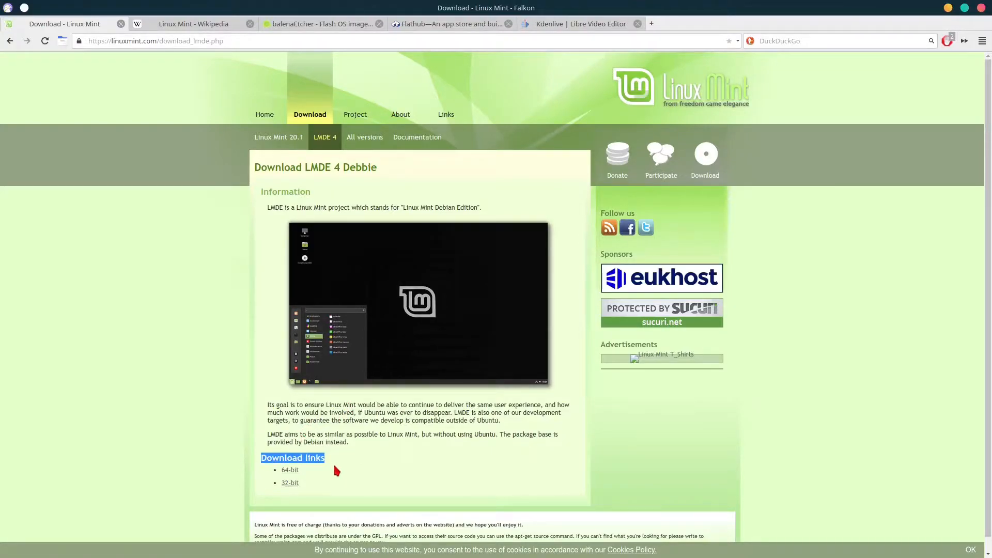
pyautogui.click(314, 470)
# Open the 64-bit LMDE 4 Cinnamon download page, then the 'verify your ISO' guide
pyautogui.click(288, 471)
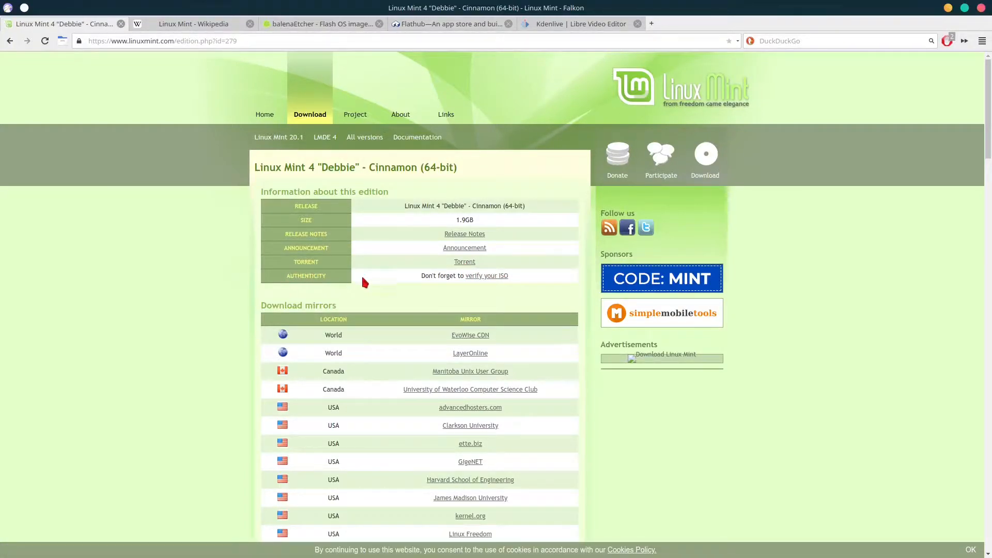
pyautogui.click(486, 277)
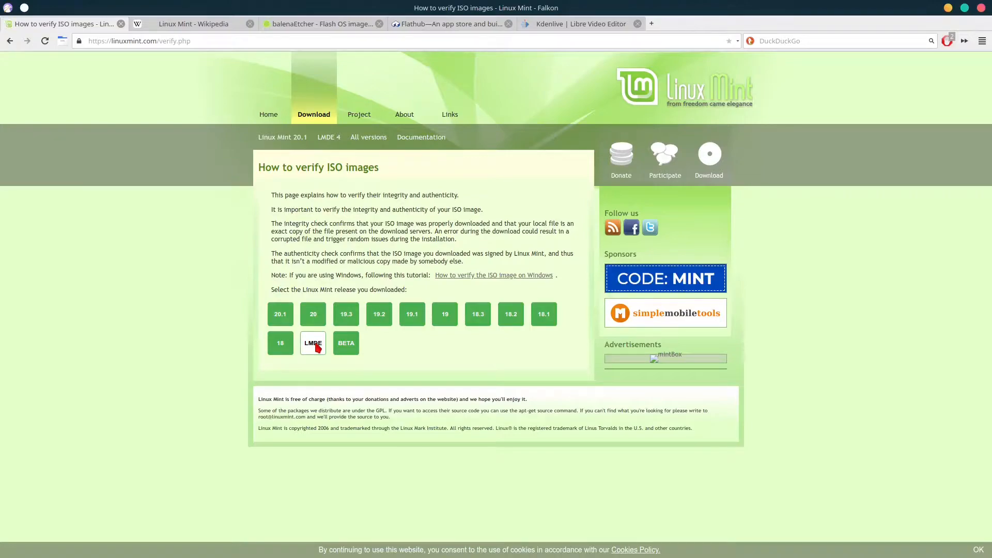
pyautogui.click(313, 344)
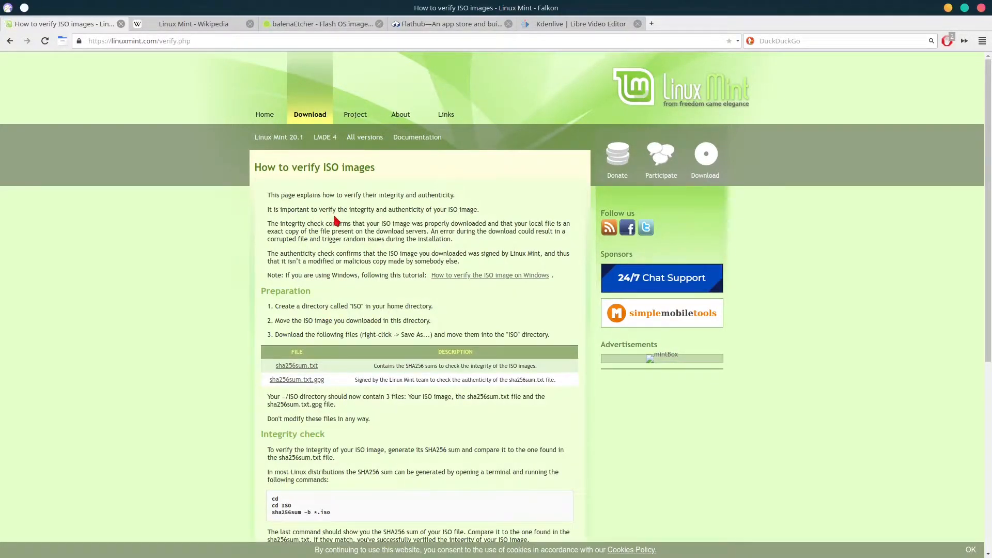
pyautogui.scroll(-1, 335, 221)
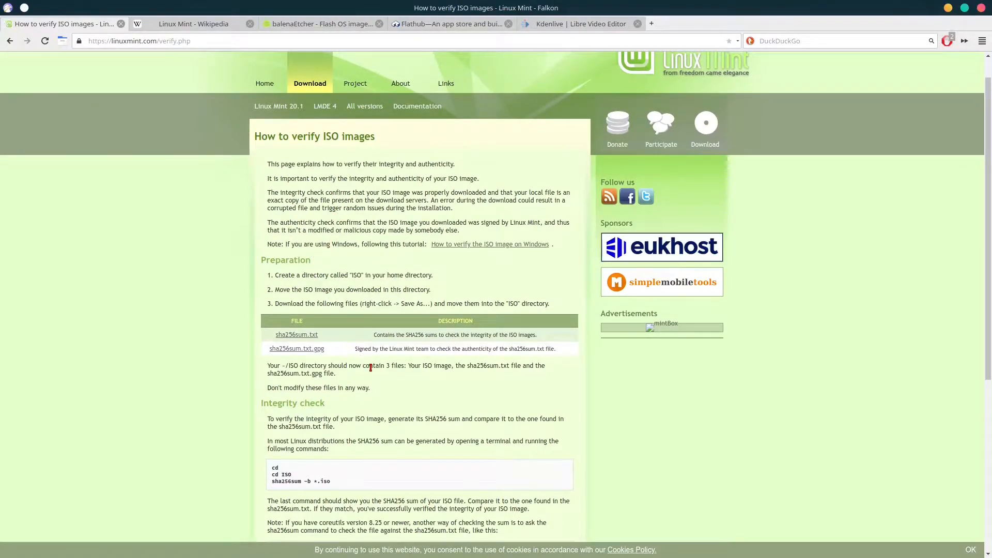
pyautogui.rightClick(304, 338)
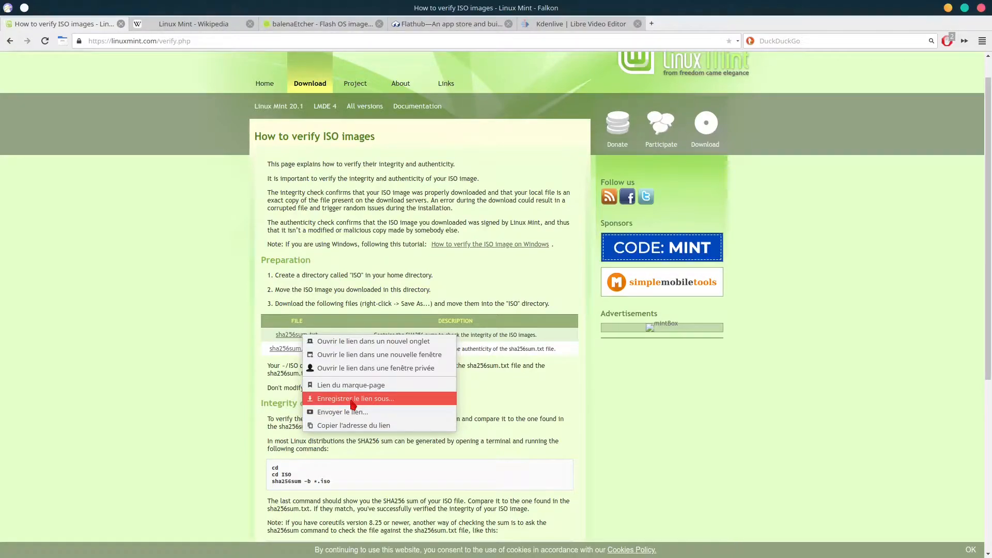
pyautogui.click(496, 401)
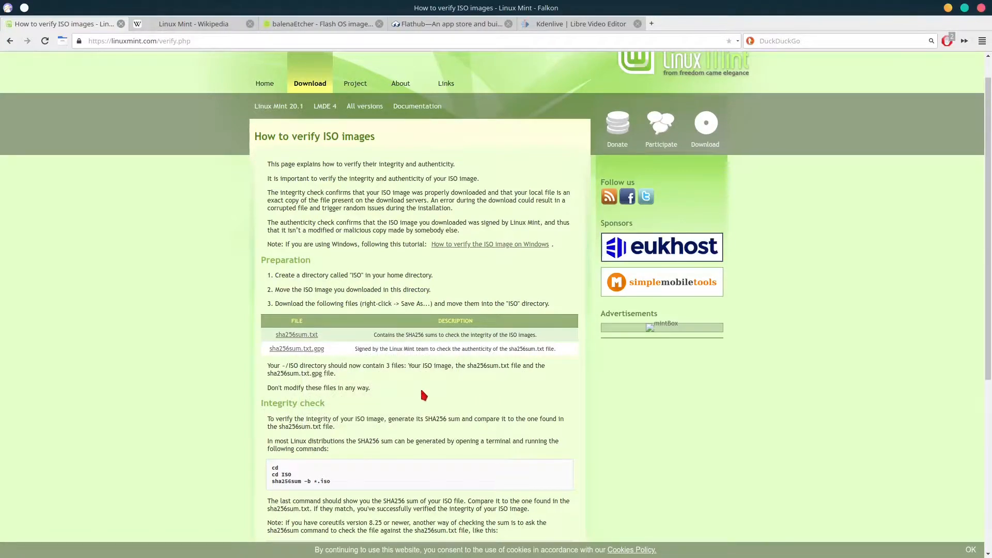
pyautogui.scroll(-3, 420, 388)
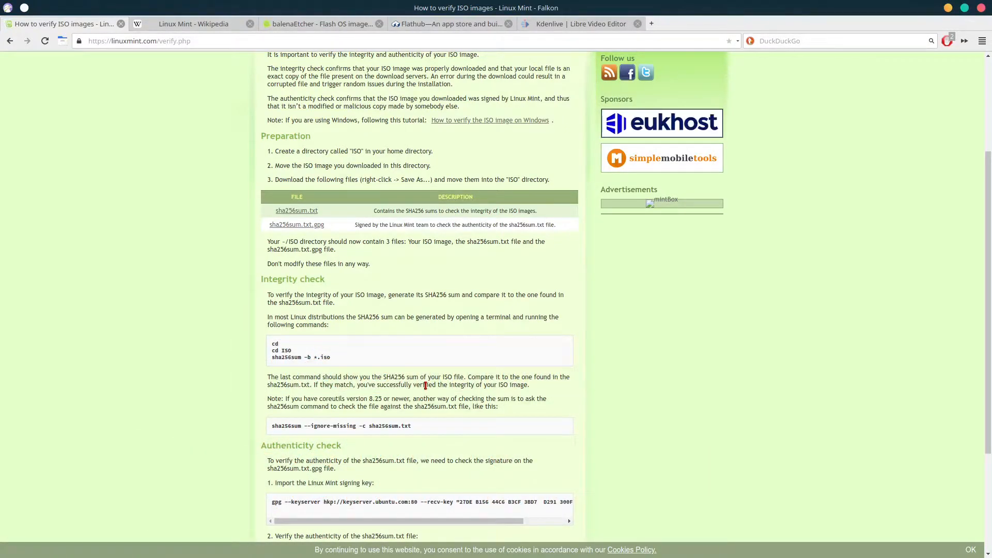
# Copy the 'sha256sum --ignore-missing -c sha256sum.txt' command from the guide and switch to Konsole
pyautogui.scroll(-1, 413, 387)
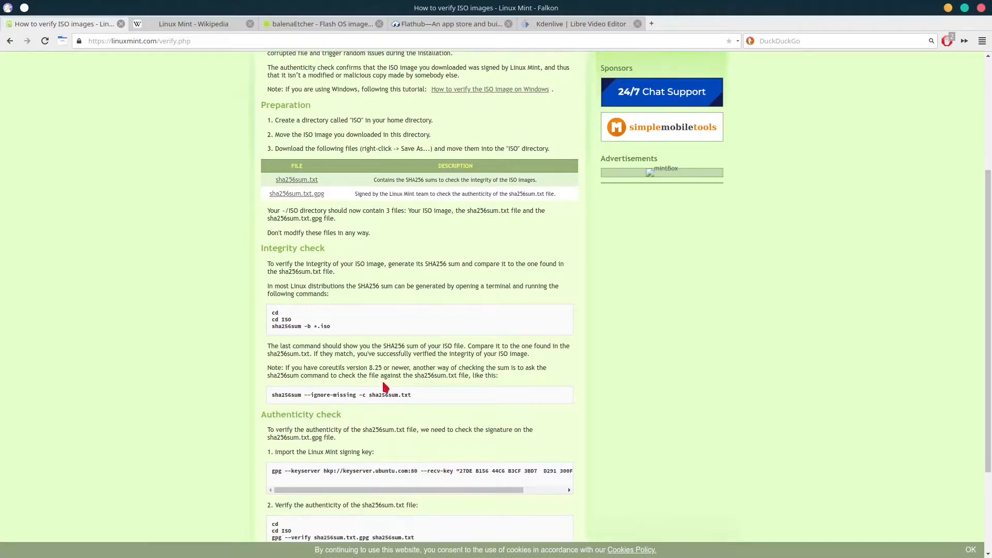
pyautogui.moveTo(287, 367); pyautogui.dragTo(395, 369)
pyautogui.click(397, 369)
pyautogui.moveTo(273, 394); pyautogui.dragTo(411, 394)
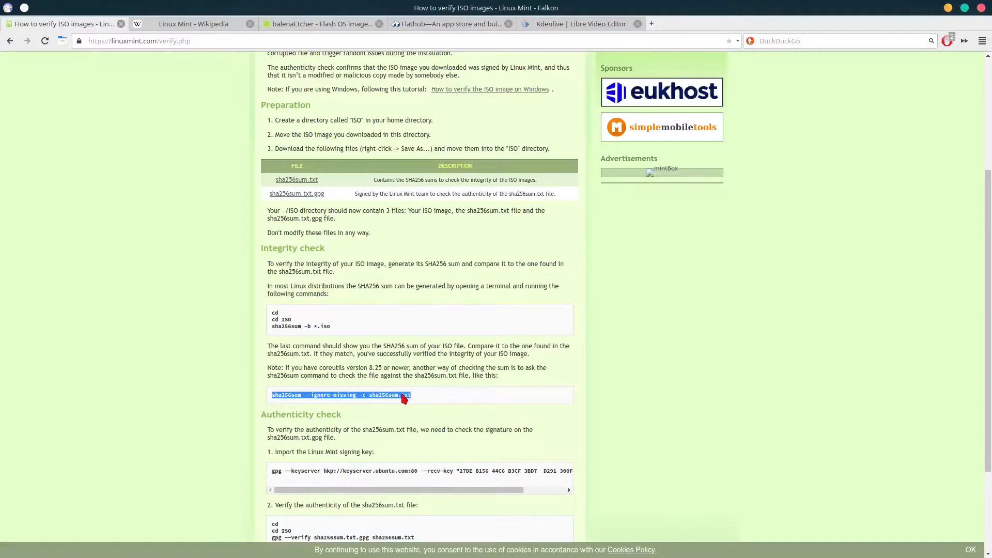
pyautogui.rightClick(410, 395)
pyautogui.click(421, 402)
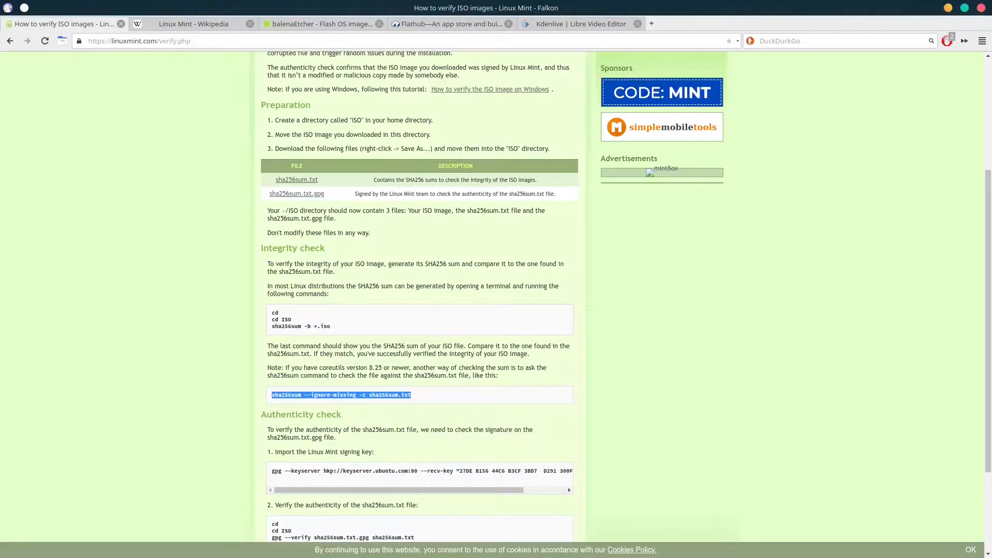
pyautogui.hotkey('alt', 'Tab')
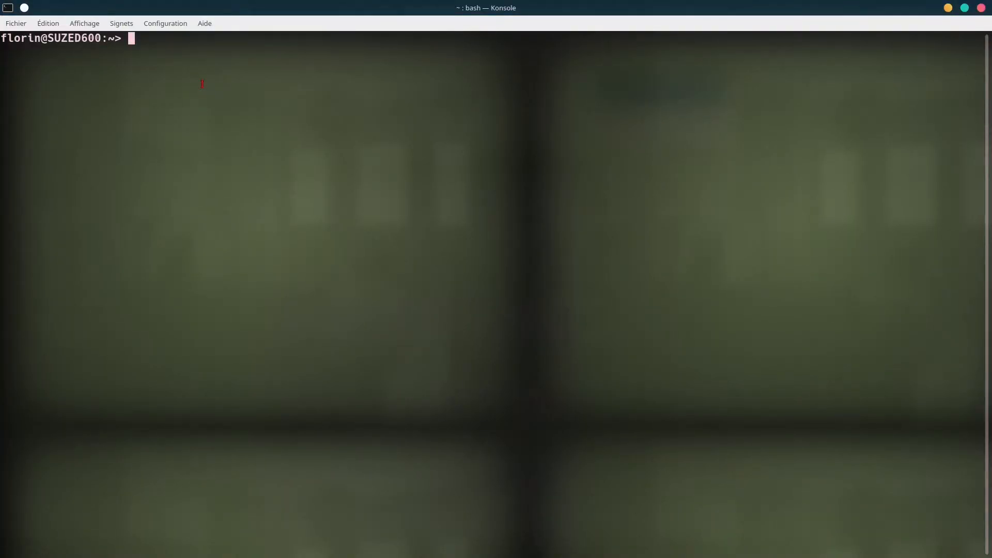
# Change into Downloads/ISO and list its files with ll
pyautogui.write('cd Down')
pyautogui.press('Tab')
pyautogui.press('Return')
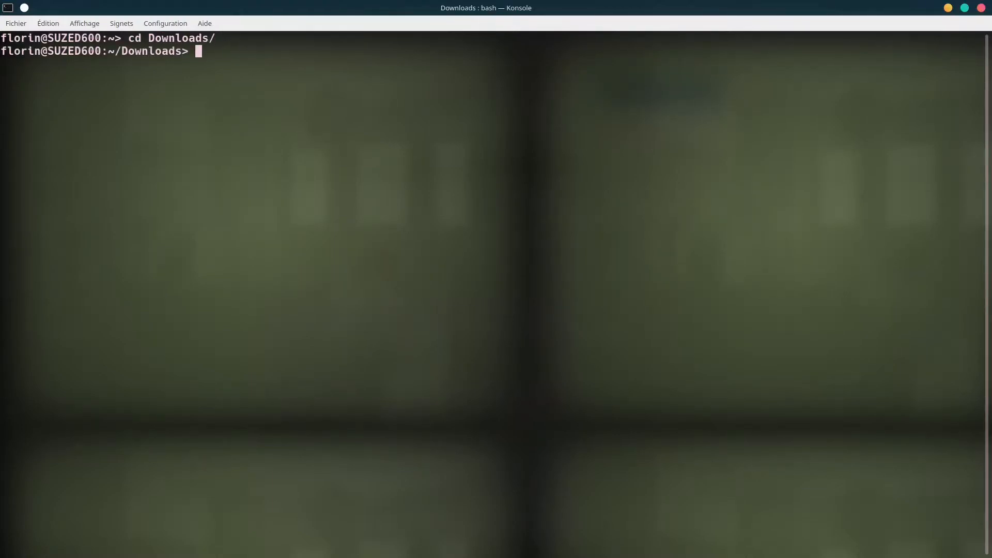
pyautogui.write('cd IA')
pyautogui.press('BackSpace')
pyautogui.write('a')
pyautogui.press('BackSpace')
pyautogui.write('S')
pyautogui.press('Tab')
pyautogui.press('Return')
pyautogui.write('ll')
pyautogui.press('Return')
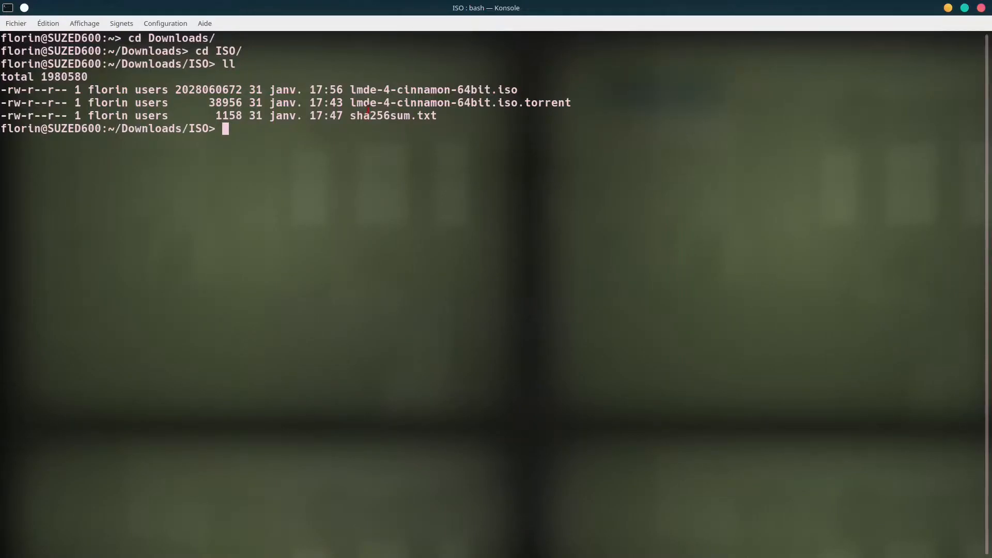
# Note the LMDE ISO and sha256sum.txt, then paste the copied checksum command at the prompt
pyautogui.moveTo(350, 90); pyautogui.dragTo(515, 89)
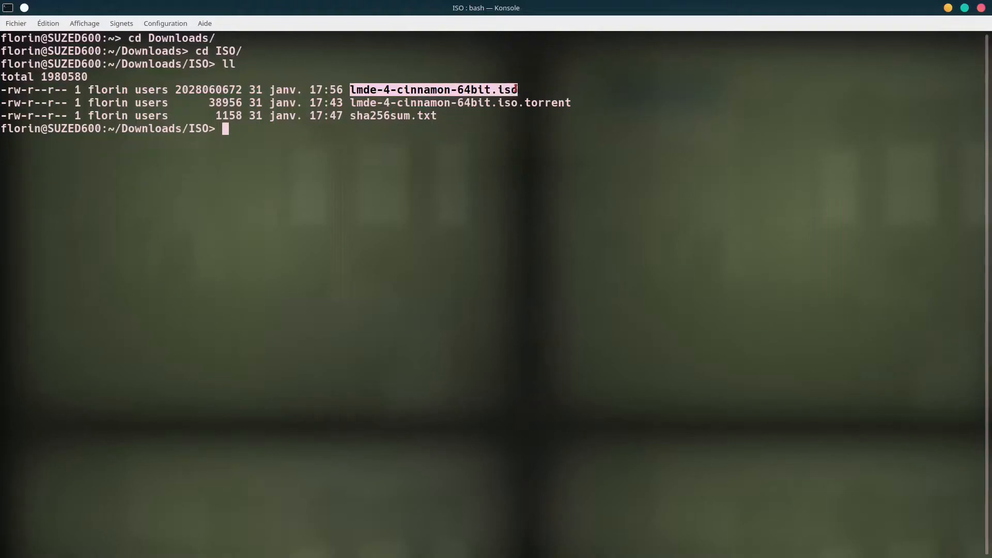
pyautogui.moveTo(352, 116); pyautogui.dragTo(440, 117)
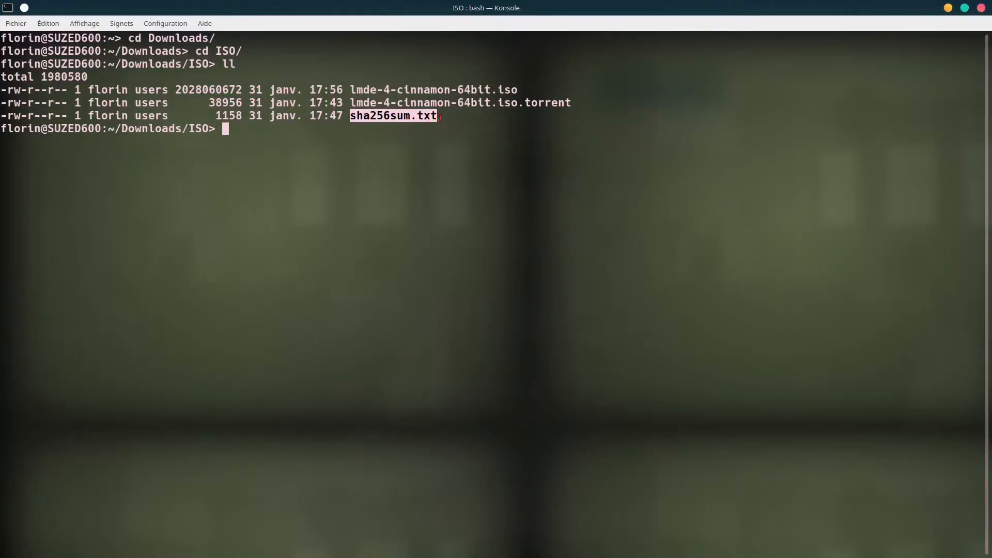
pyautogui.click(48, 23)
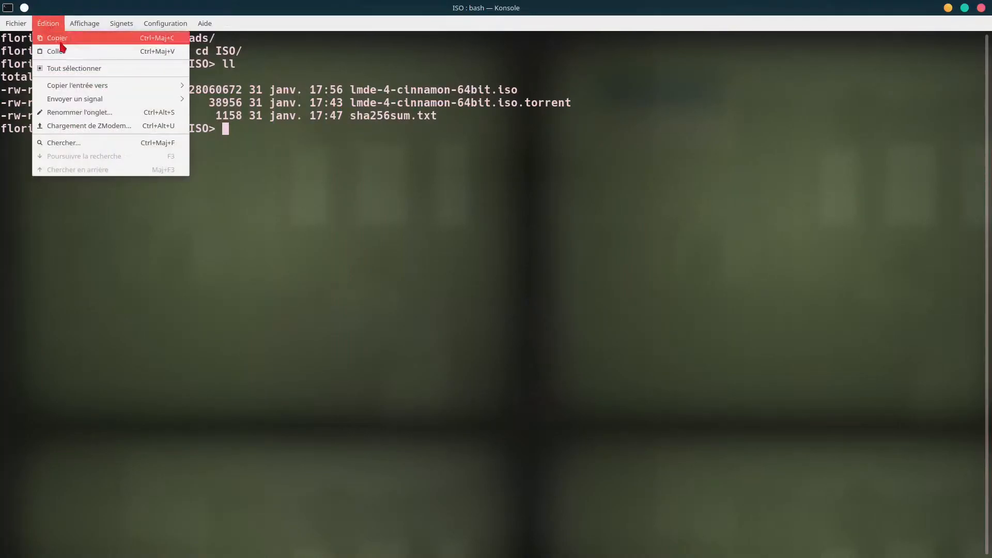
pyautogui.click(76, 52)
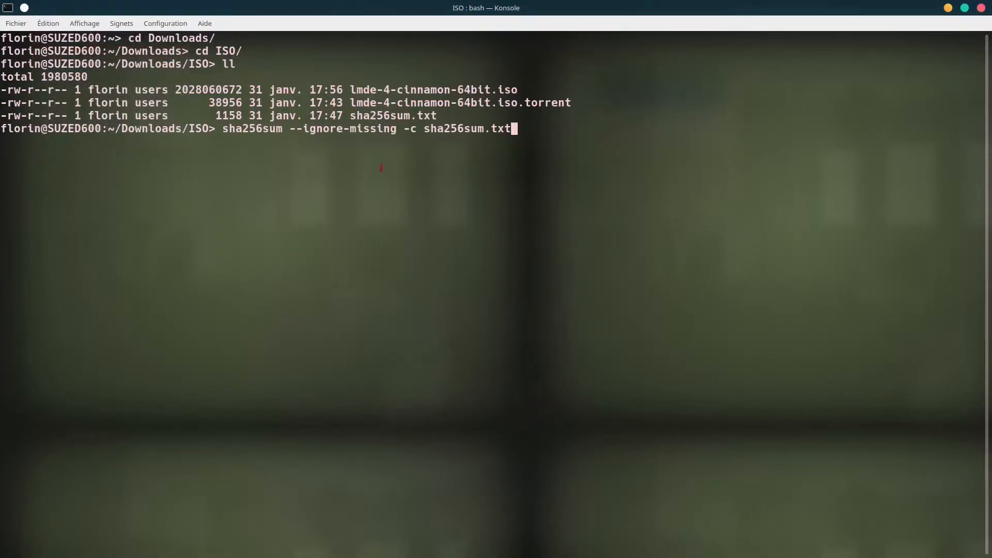
pyautogui.moveTo(222, 129); pyautogui.dragTo(535, 130)
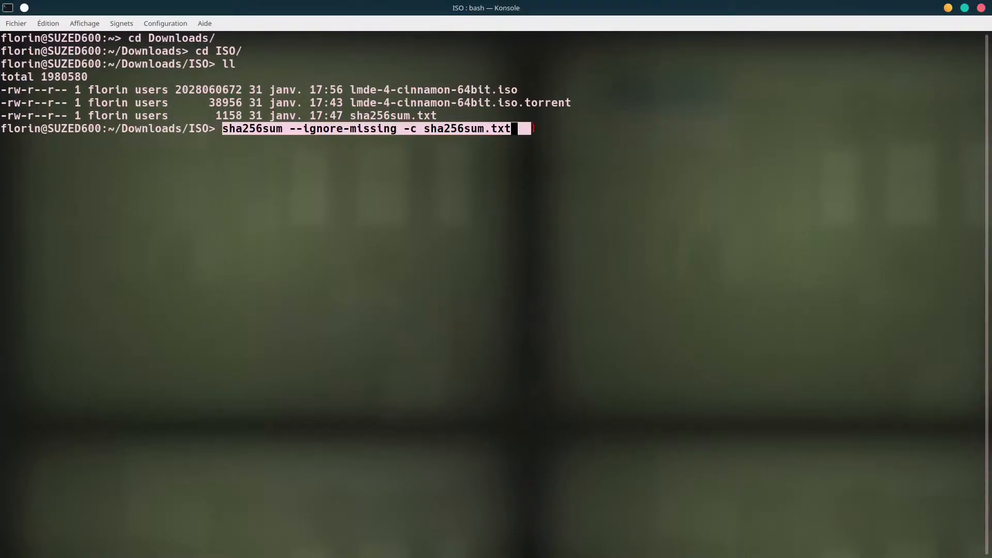
pyautogui.click(537, 130)
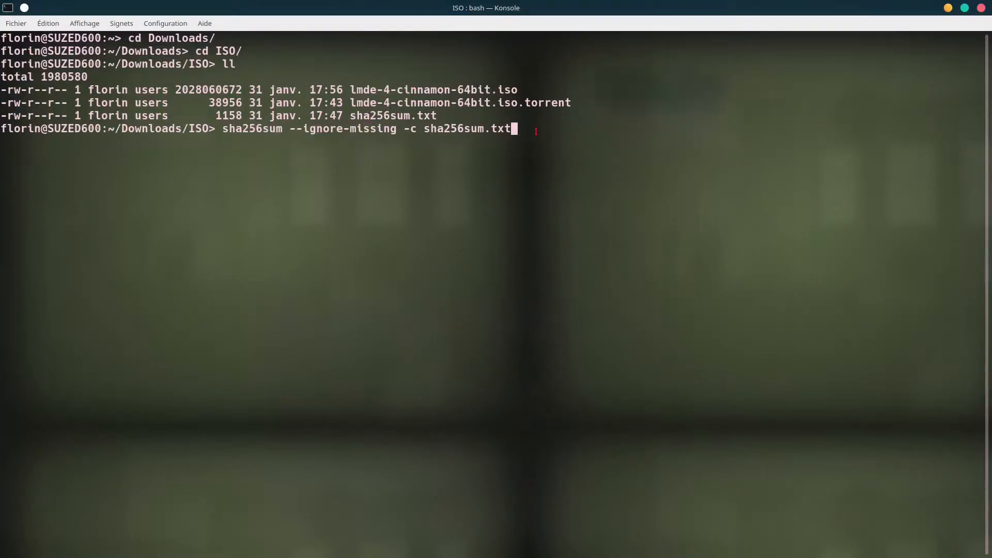
# Run the checksum check, confirm 'lmde-4-cinnamon-64bit.iso: Réussi', and return to Falkon
pyautogui.press('Return')
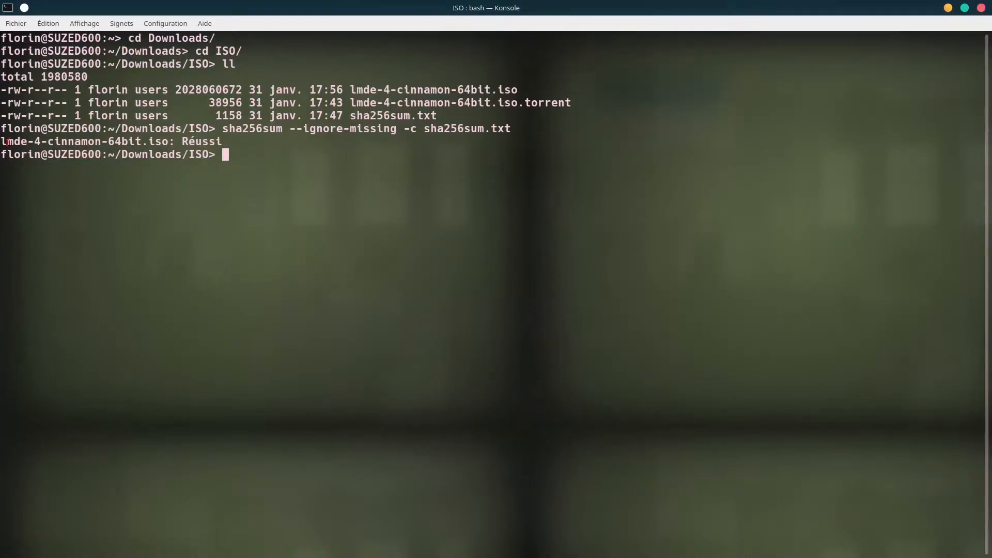
pyautogui.moveTo(3, 141); pyautogui.dragTo(223, 141)
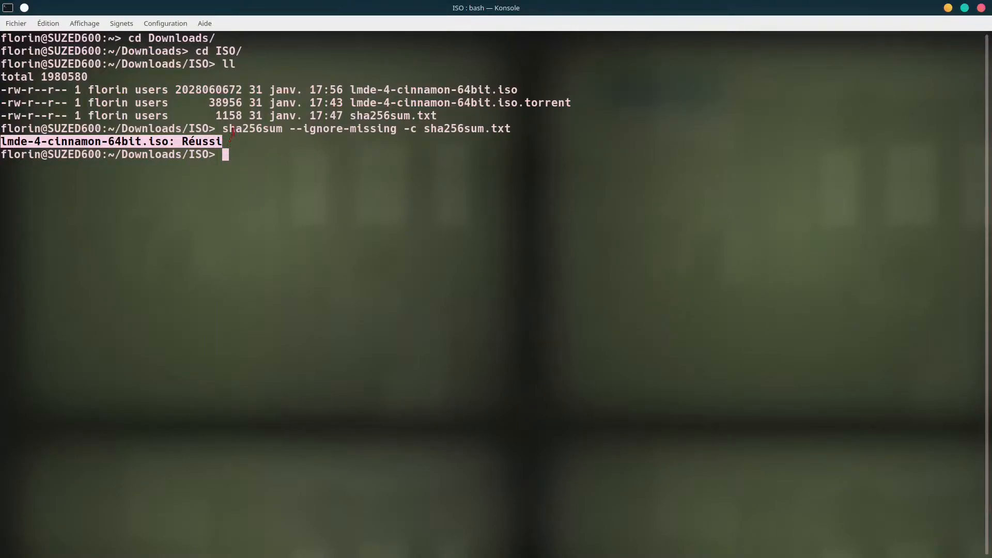
pyautogui.click(232, 133)
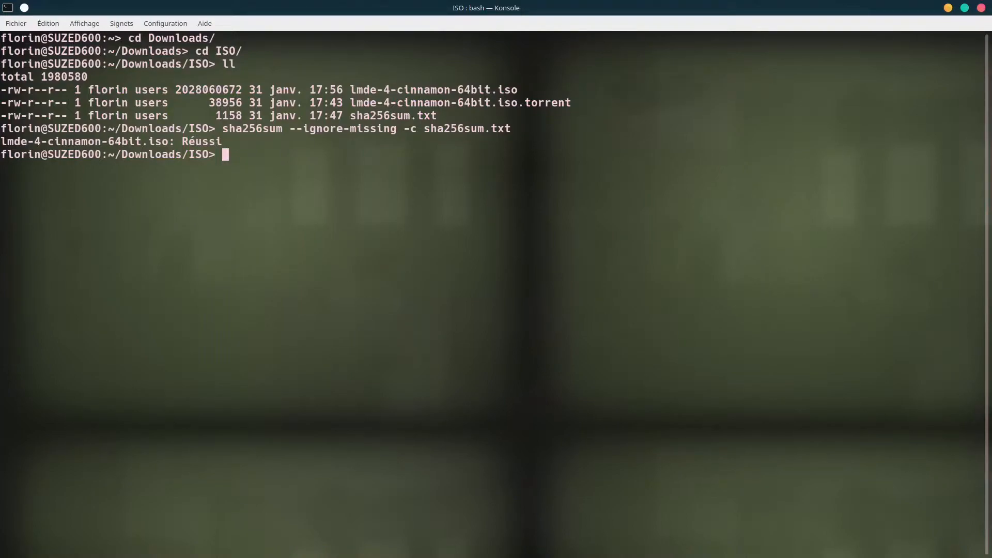
pyautogui.hotkey('alt', 'Tab')
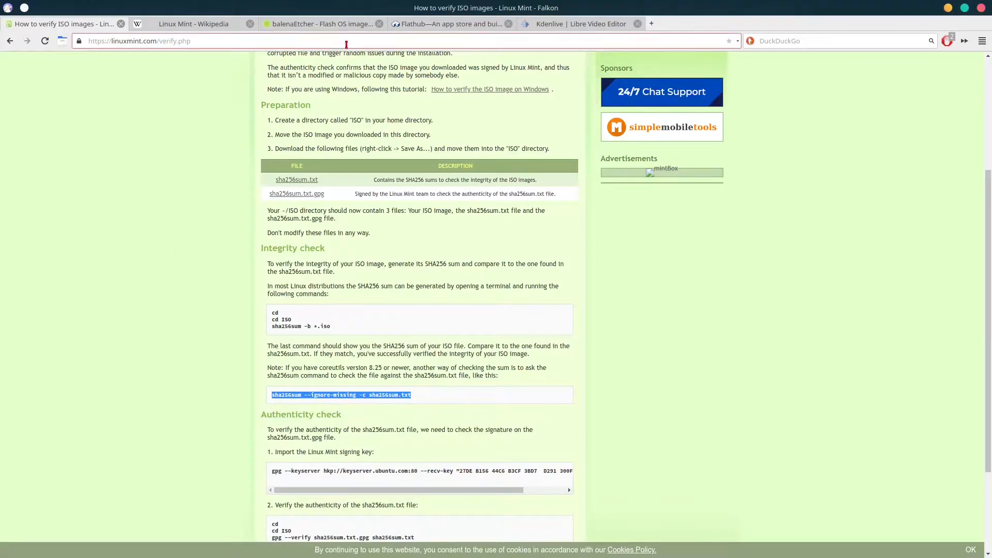
# Open the balenaEtcher tab in Falkon
pyautogui.click(312, 20)
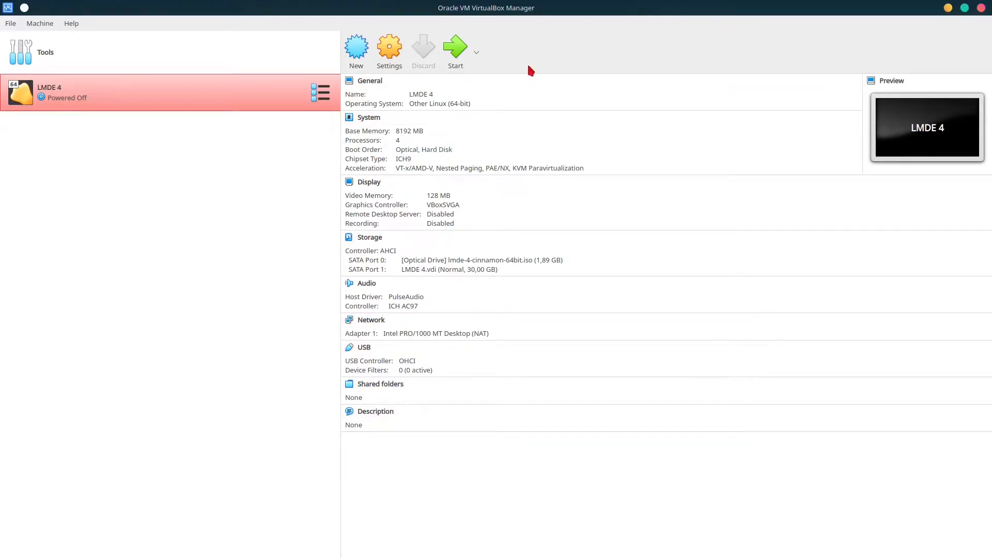
# Start the LMDE 4 VM, browse the boot menu entries, and boot the default Start LMDE 4 entry
pyautogui.click(459, 54)
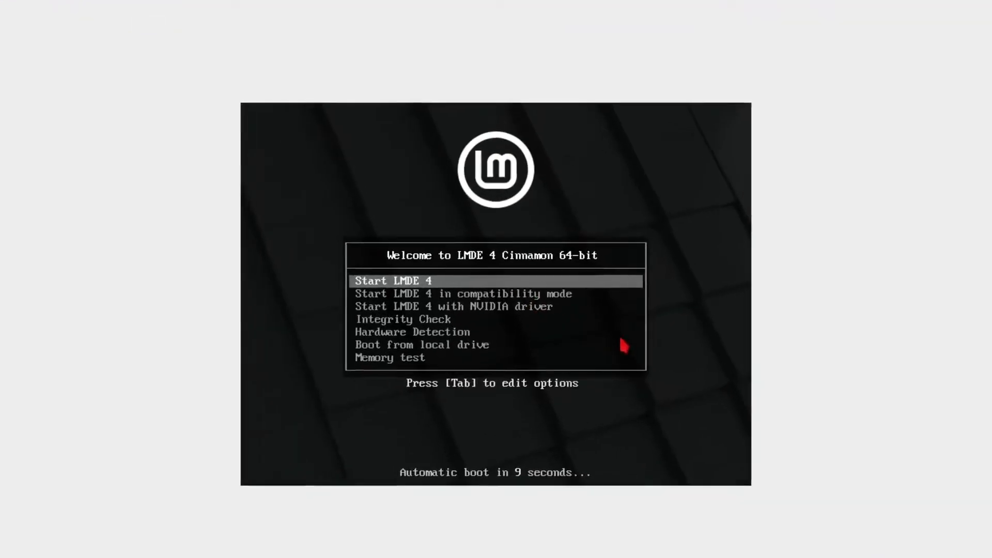
pyautogui.press('Down')
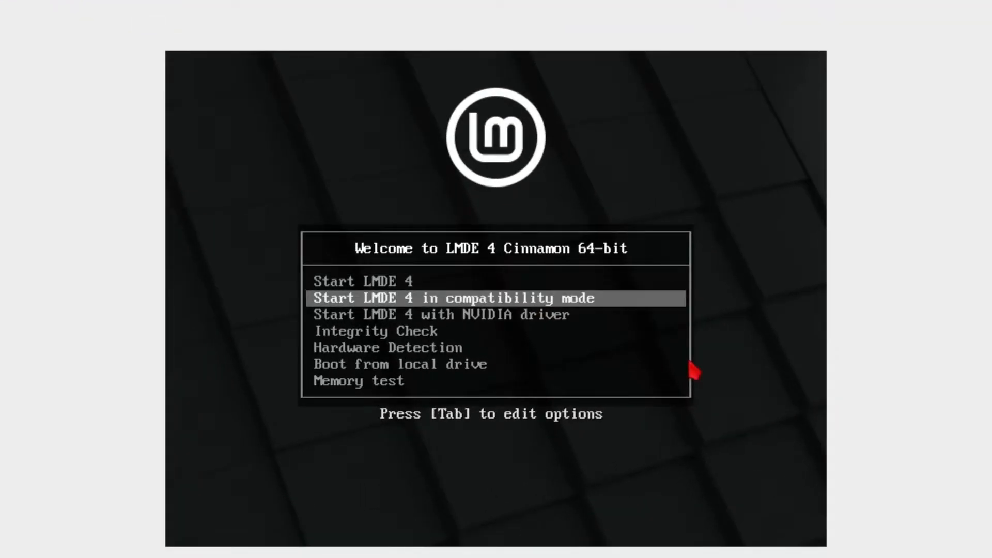
pyautogui.press('Down')
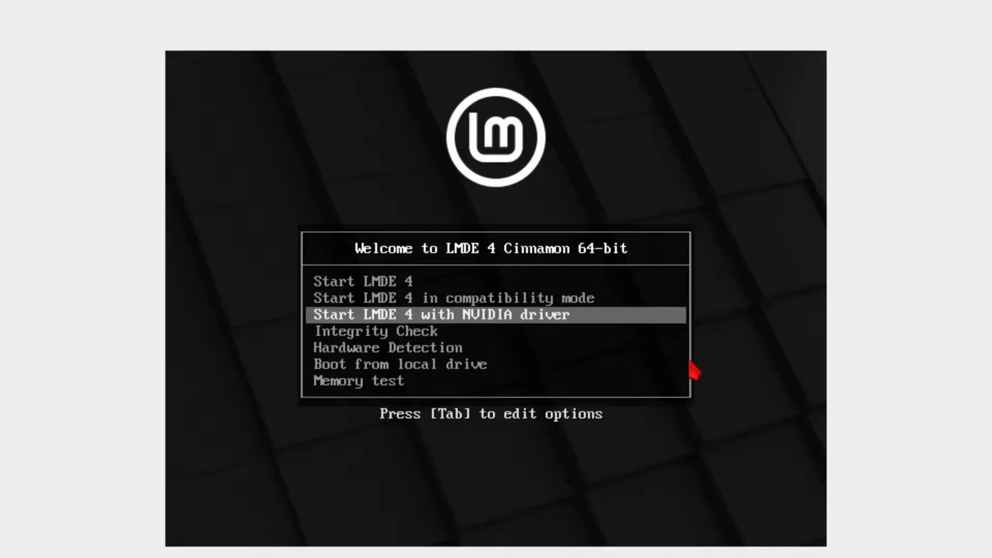
pyautogui.press('Up')
pyautogui.press('Up')
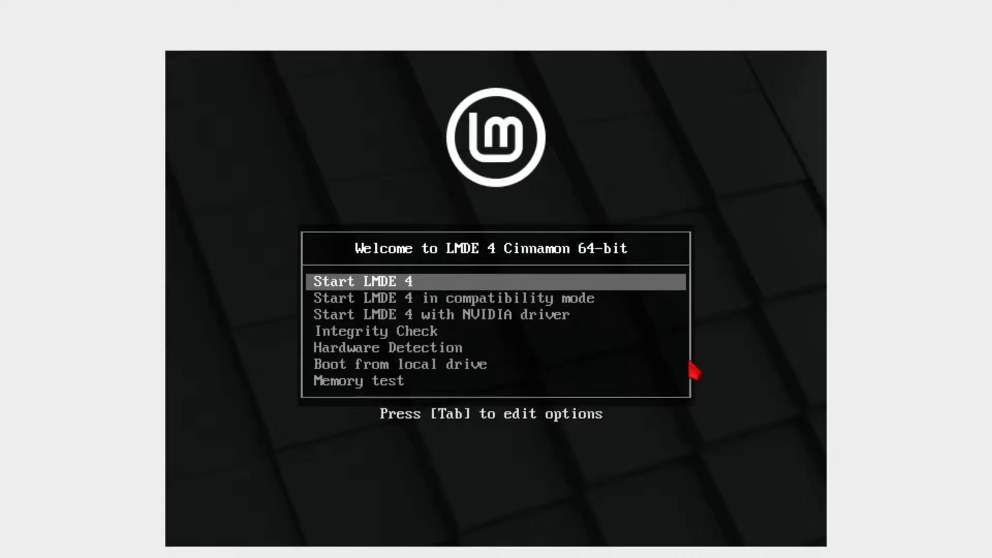
pyautogui.press('Down')
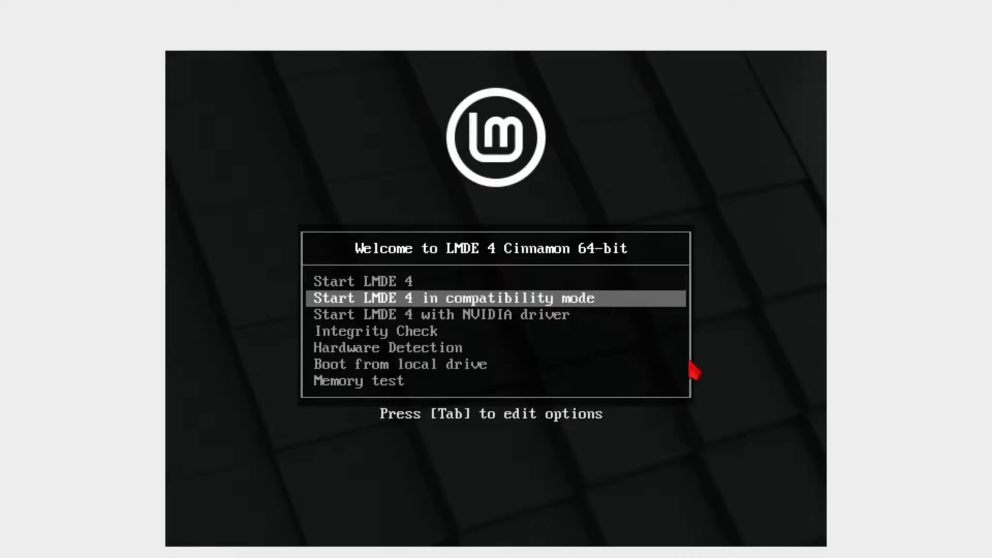
pyautogui.press('Down')
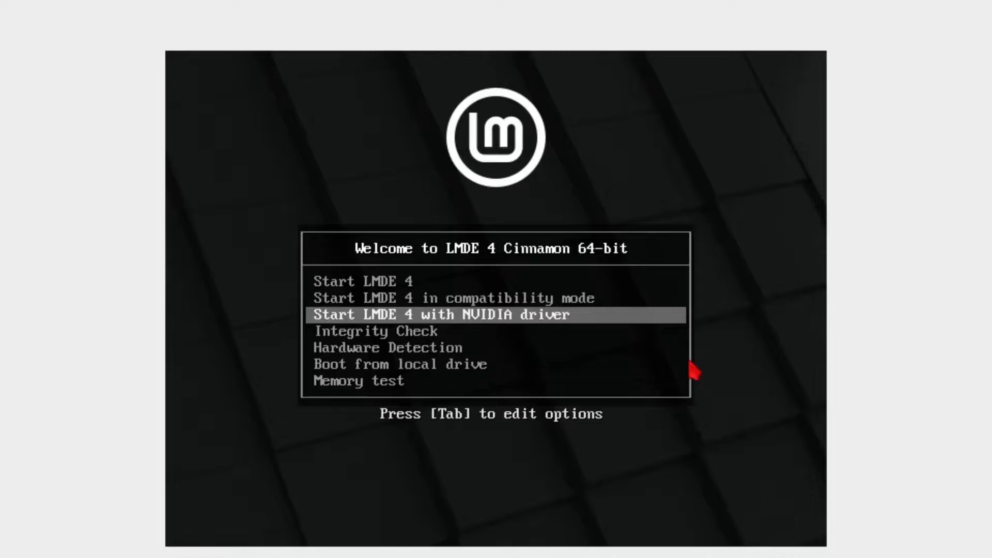
pyautogui.press('Down')
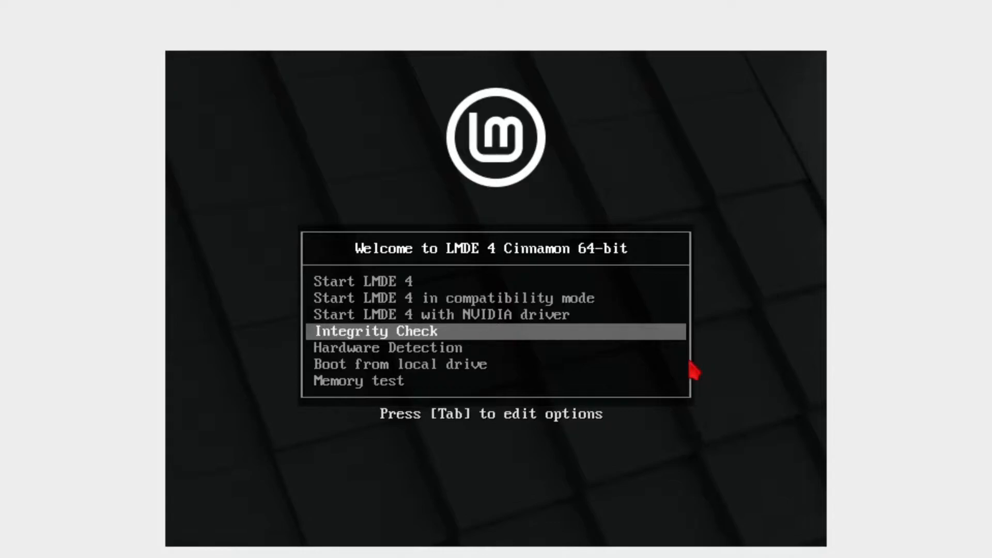
pyautogui.press('Down')
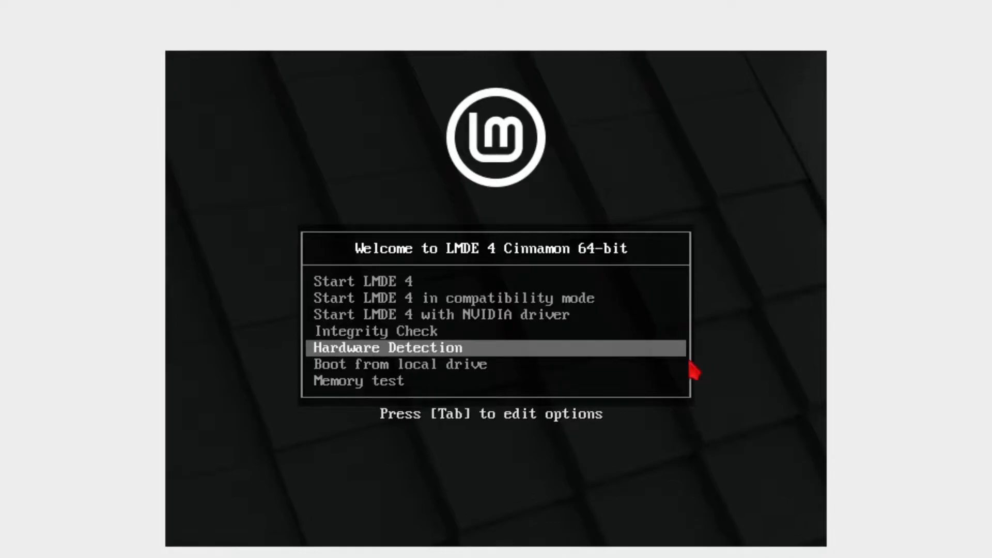
pyautogui.press('Down')
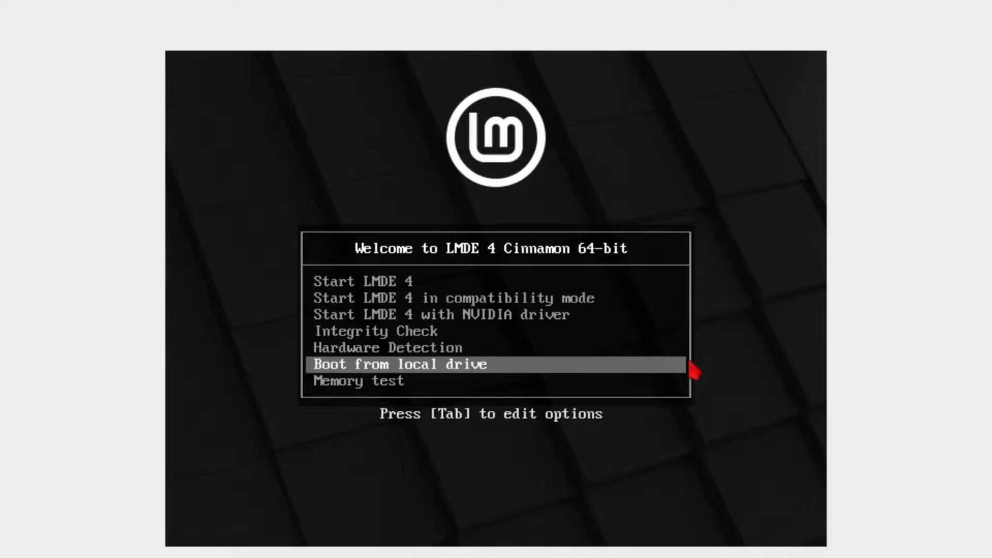
pyautogui.press('Down')
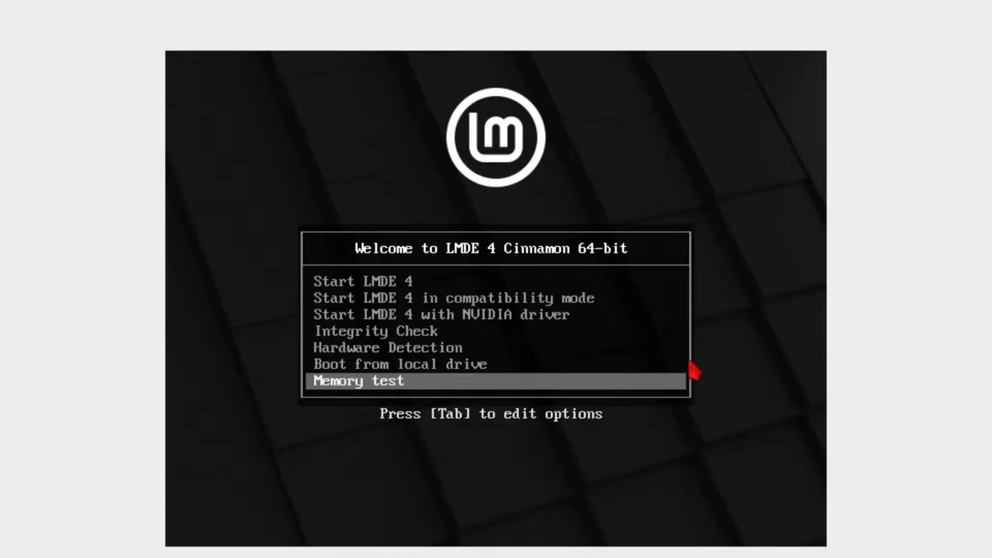
pyautogui.press('Up')
pyautogui.press('Up')
pyautogui.press('Up')
pyautogui.press('Up')
pyautogui.press('Up')
pyautogui.press('Up')
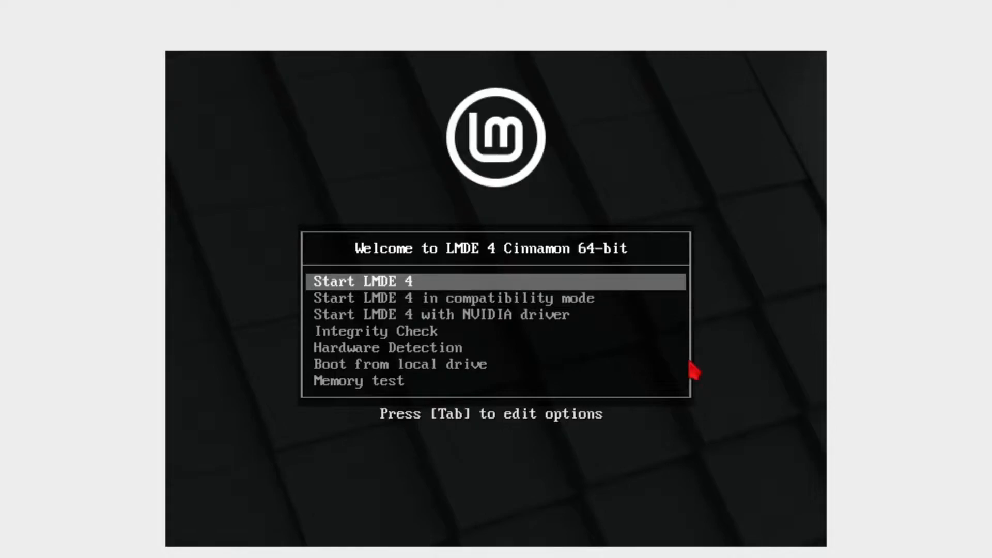
pyautogui.press('Return')
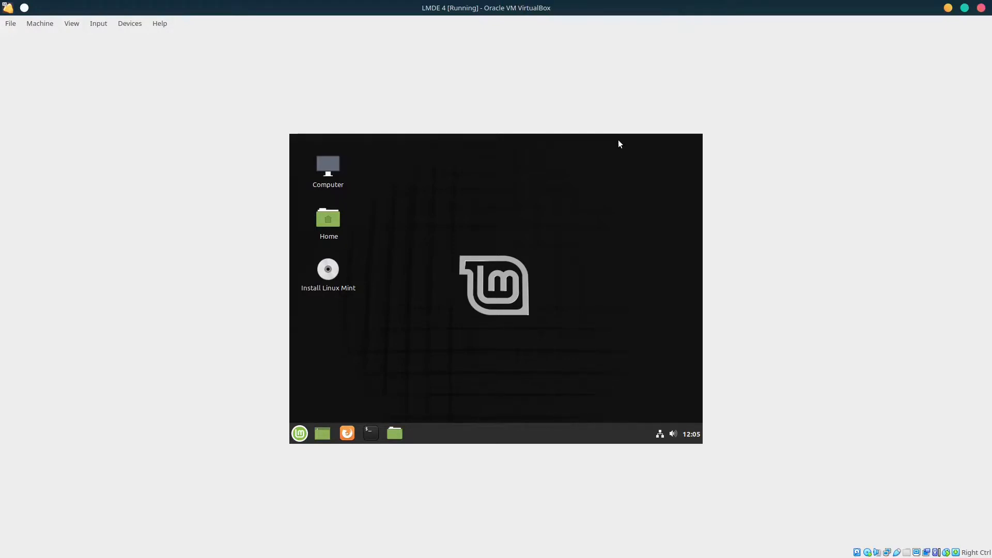
# Restore and then re-maximize the LMDE 4 VM window so the live Cinnamon desktop fills the screen
pyautogui.click(964, 8)
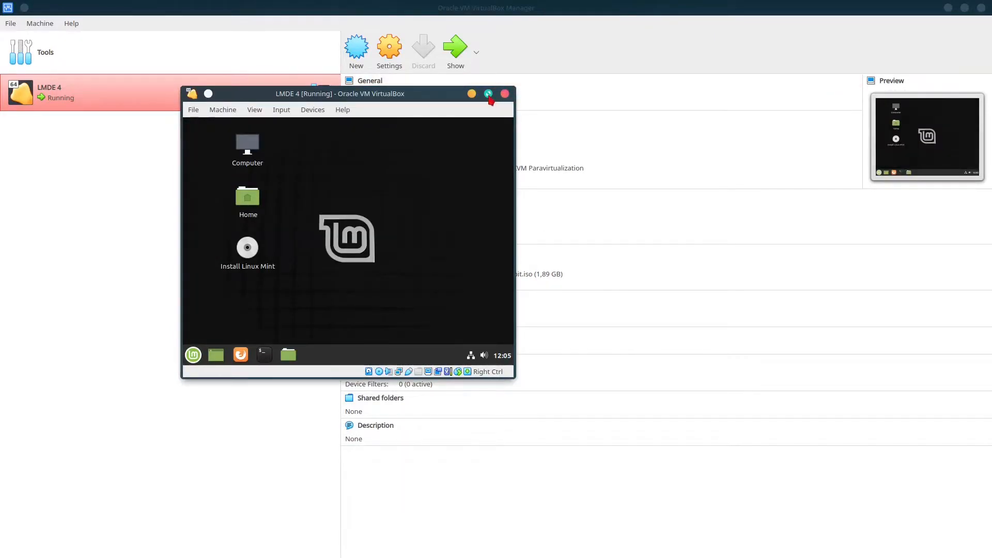
pyautogui.click(489, 96)
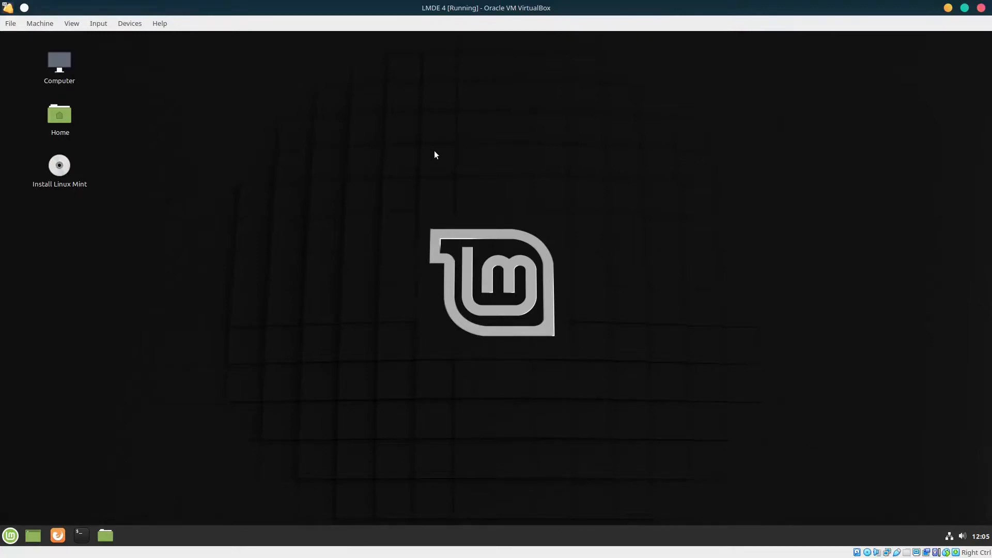
# Launch the Linux Mint installer, keeping French (France) language and the Europe/Paris time zone
pyautogui.click(57, 166)
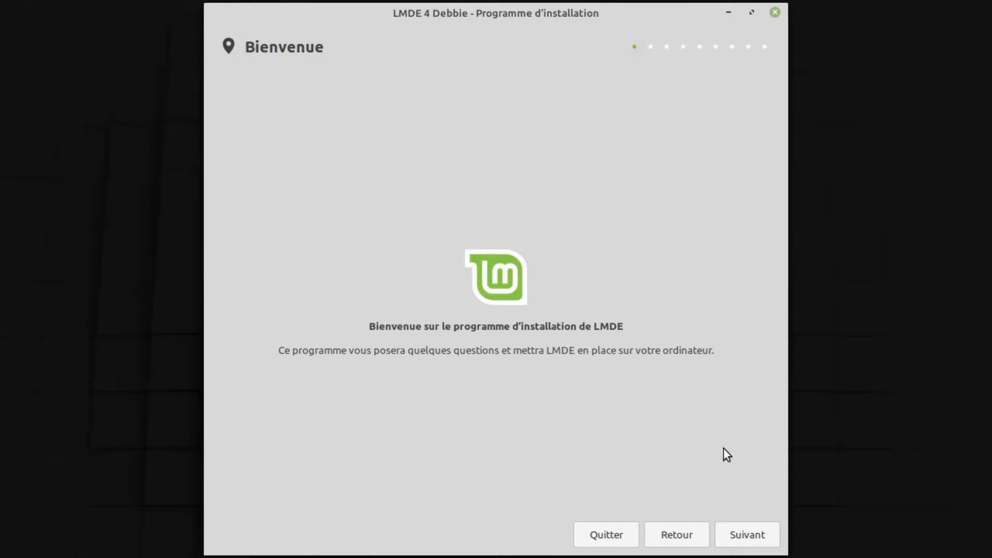
pyautogui.click(758, 535)
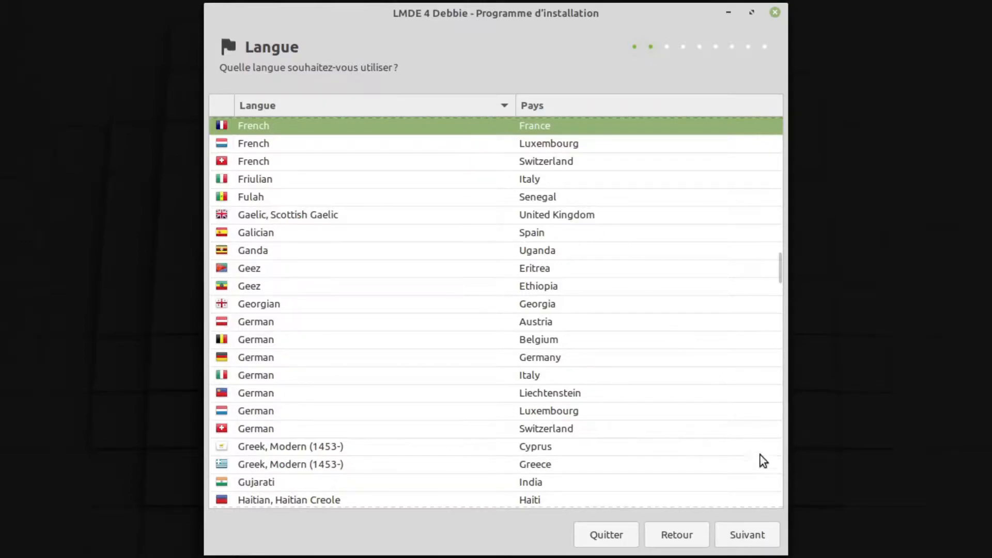
pyautogui.click(749, 540)
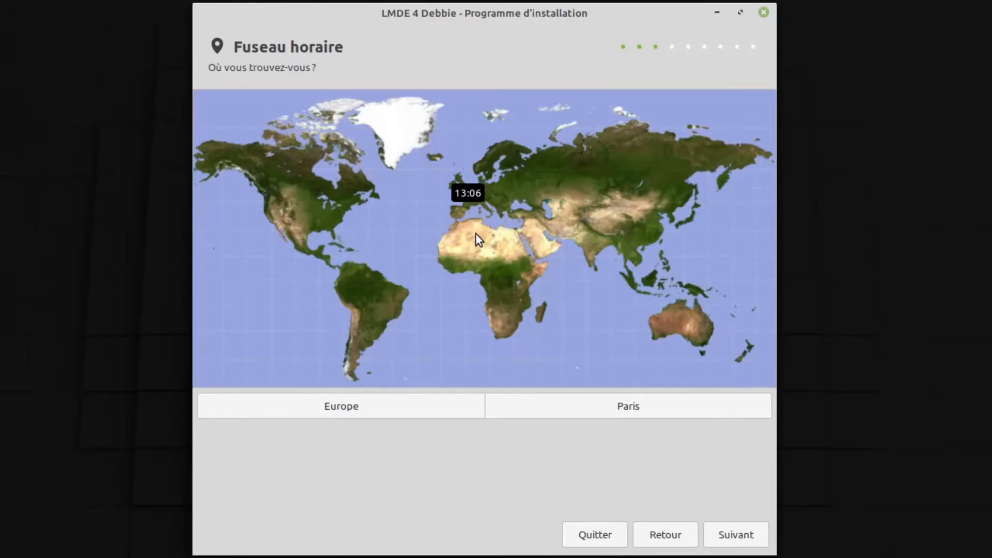
pyautogui.click(729, 538)
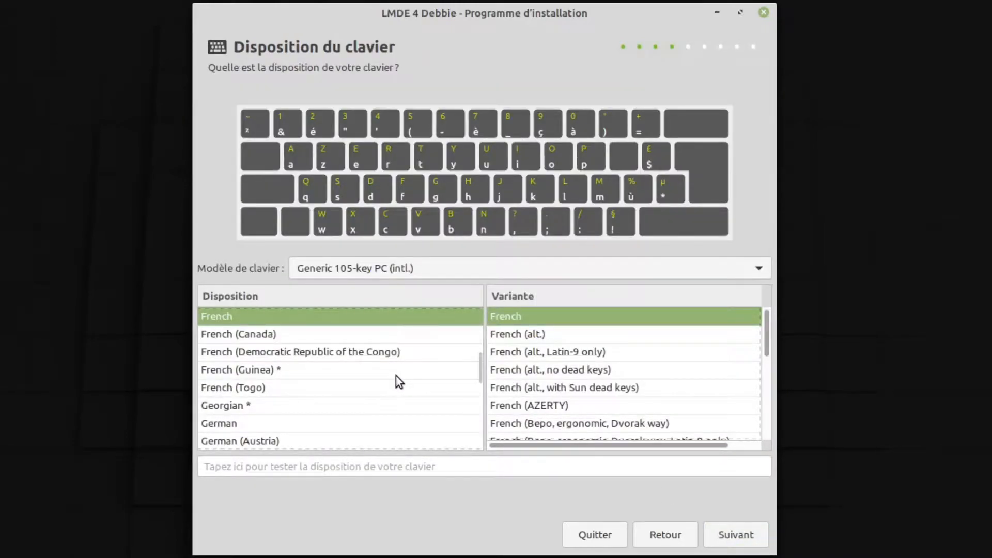
# Select the English (US) keyboard layout and continue to the user account page
pyautogui.scroll(3, 395, 376)
pyautogui.scroll(4, 418, 367)
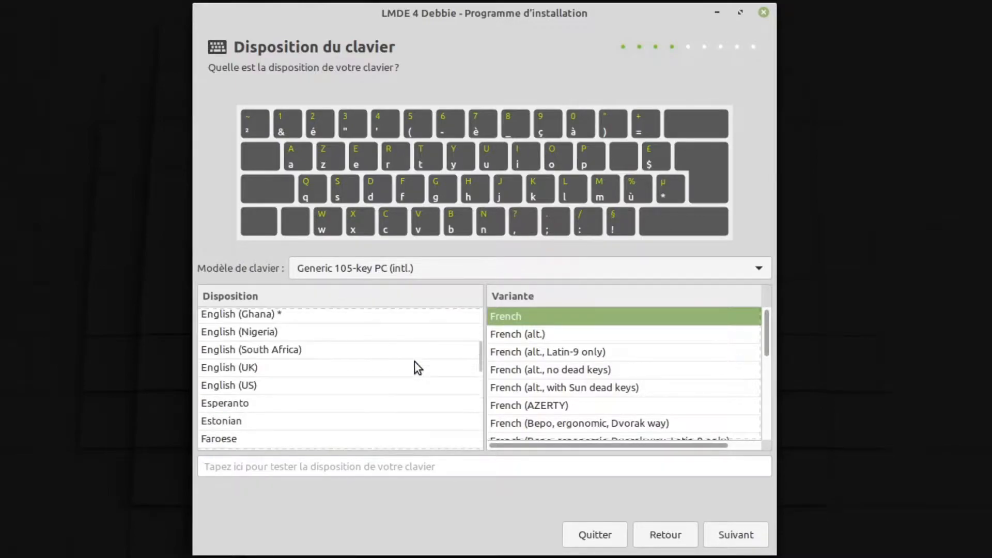
pyautogui.click(249, 385)
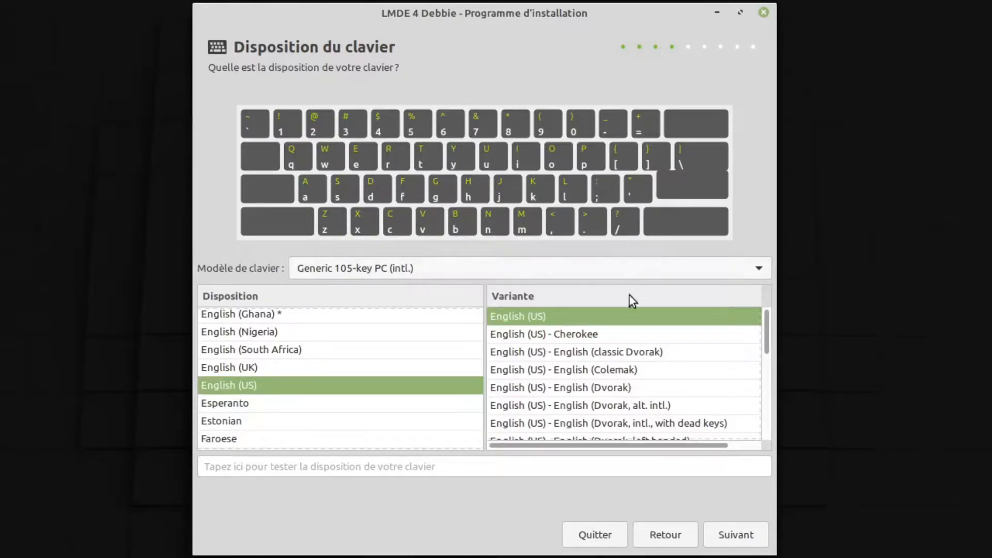
pyautogui.click(738, 535)
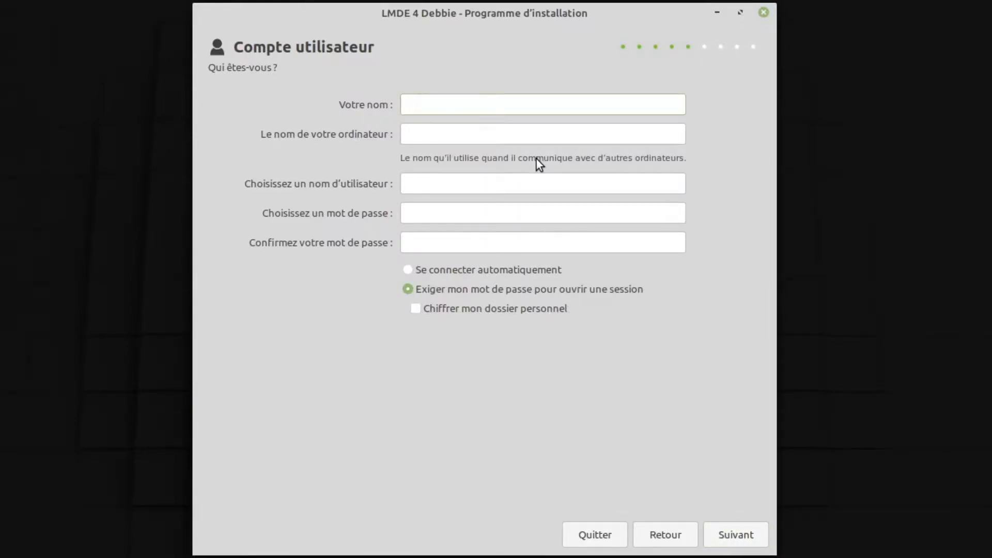
# Enter the user's full name, computer name vm-lmde4 and the account password twice, then continue
pyautogui.write('Johnny TEST')
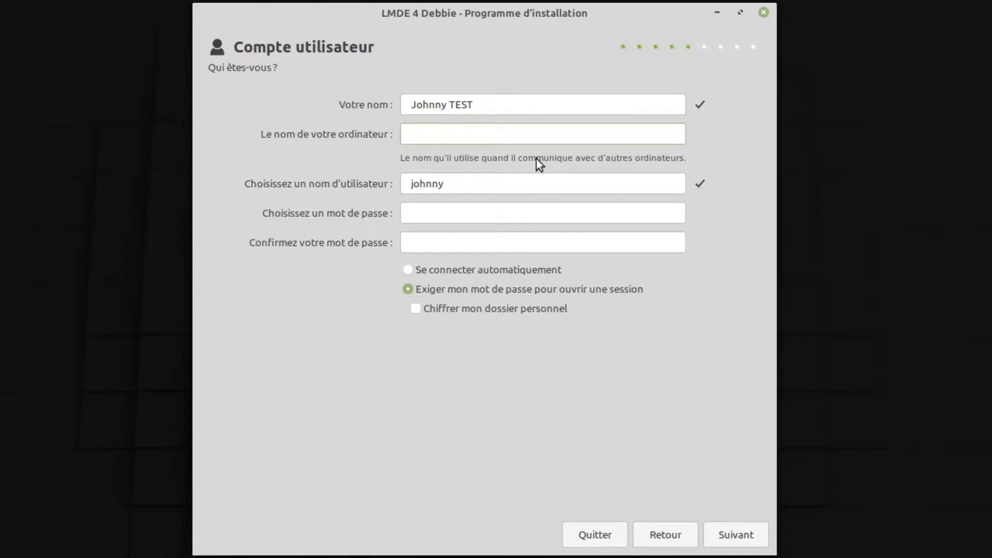
pyautogui.write('vm-lmde4')
pyautogui.click(483, 208)
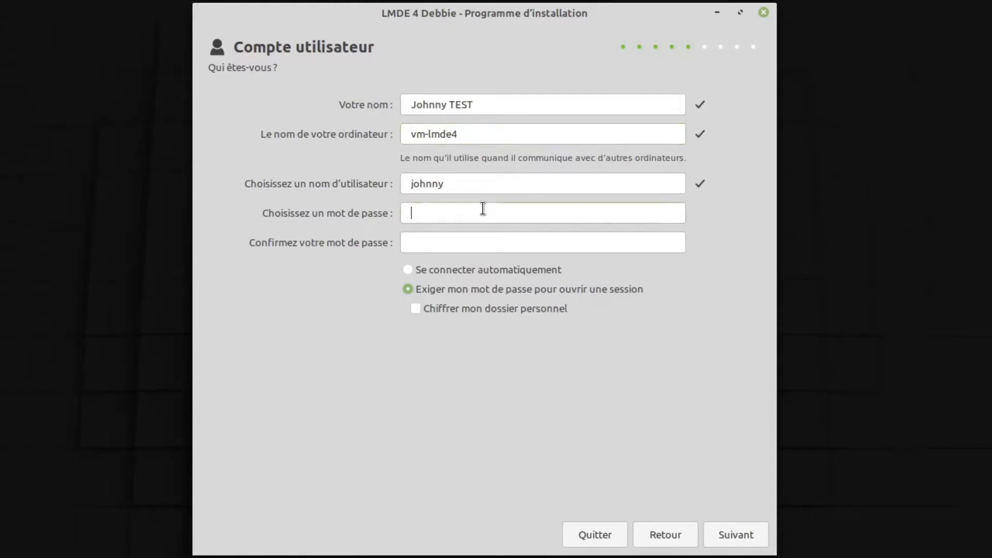
pyautogui.write('1234567890')
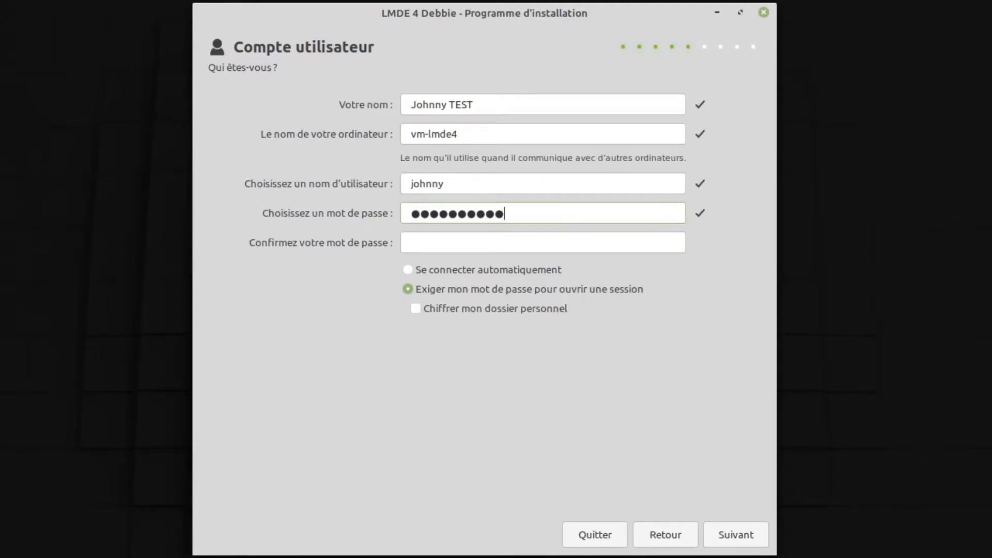
pyautogui.press('Tab')
pyautogui.write('1234567')
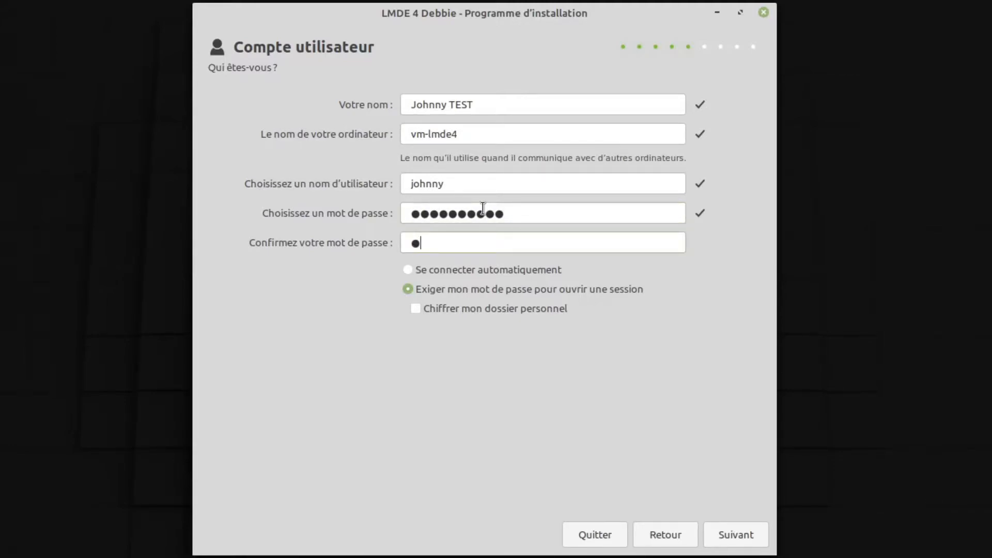
pyautogui.write('890')
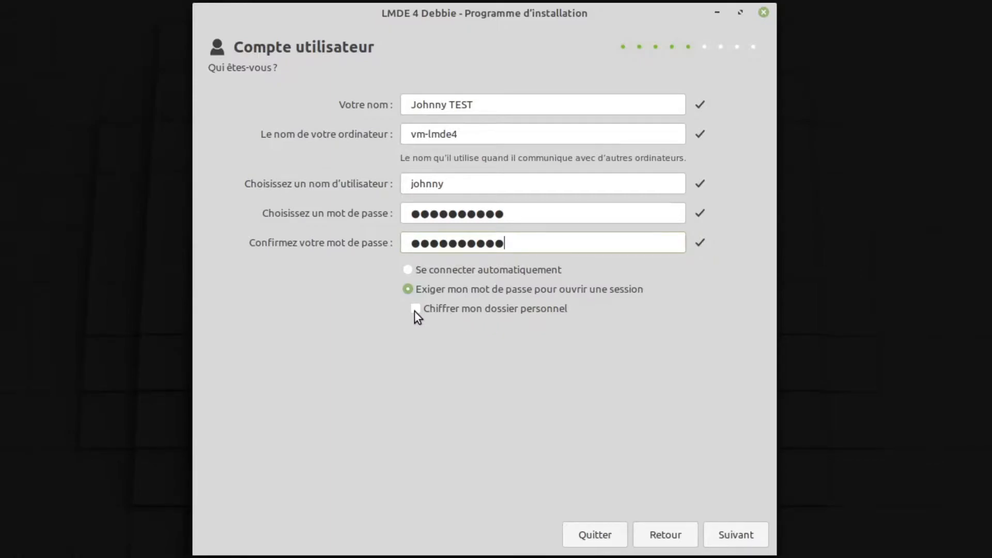
pyautogui.click(725, 537)
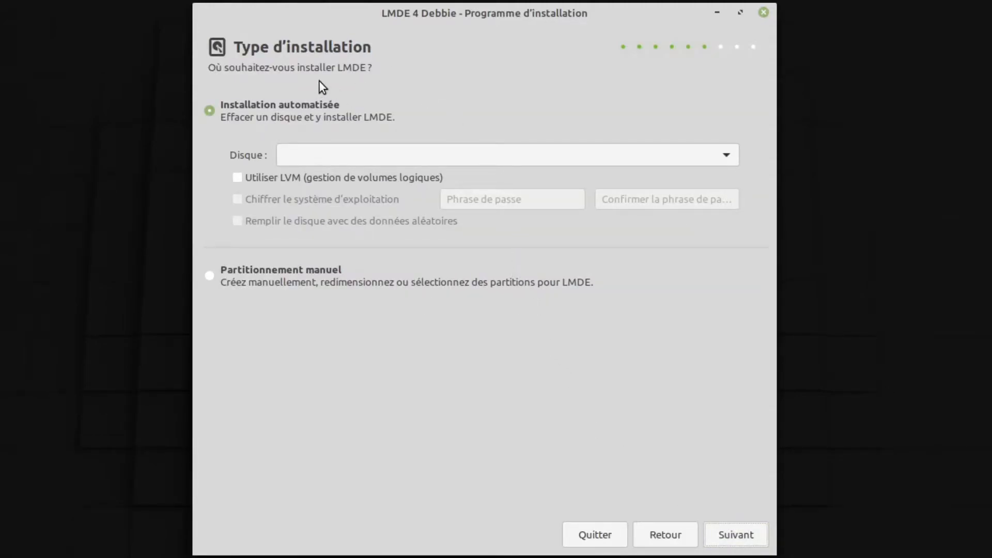
# Choose the 32 Go VBOX_HARDDISK as install disk with LVM and system encryption enabled
pyautogui.click(342, 158)
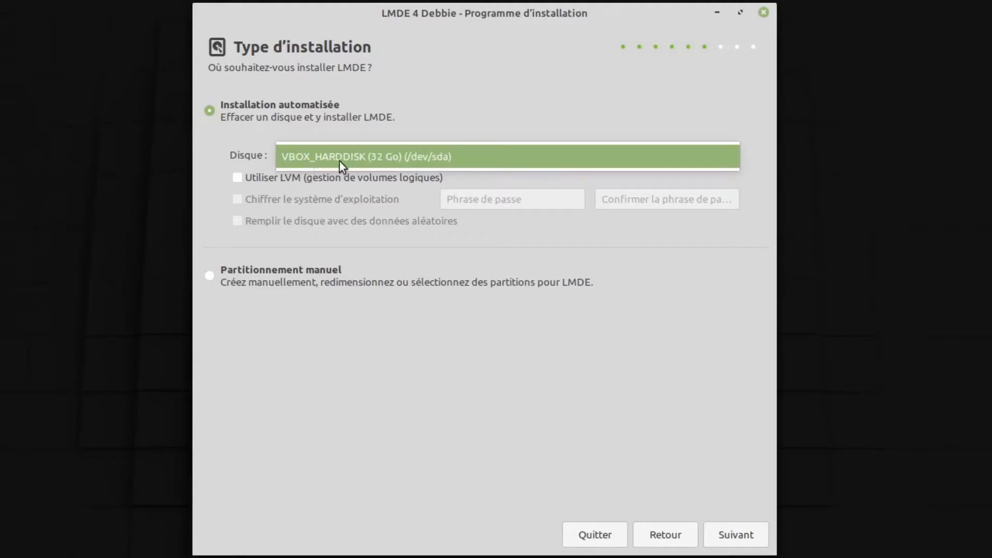
pyautogui.click(396, 156)
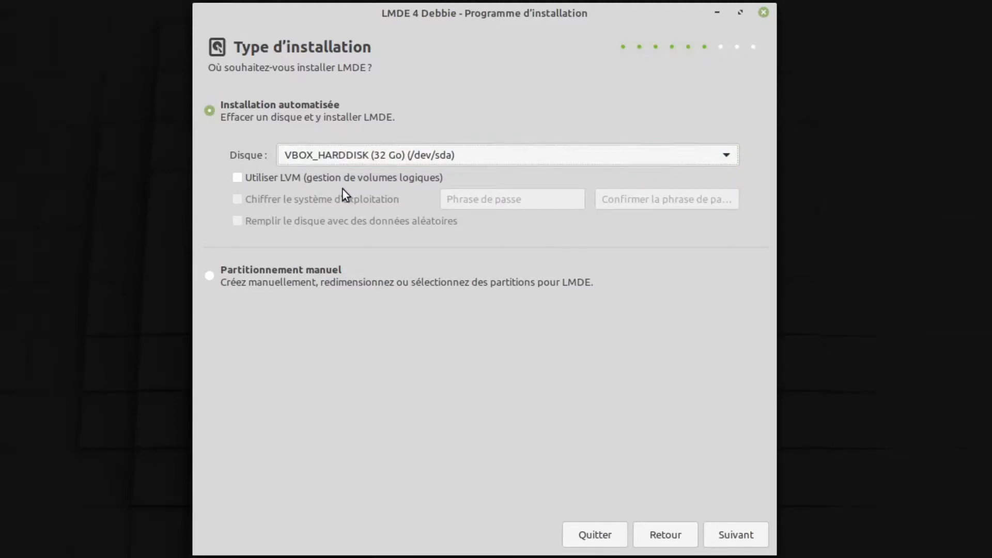
pyautogui.click(240, 180)
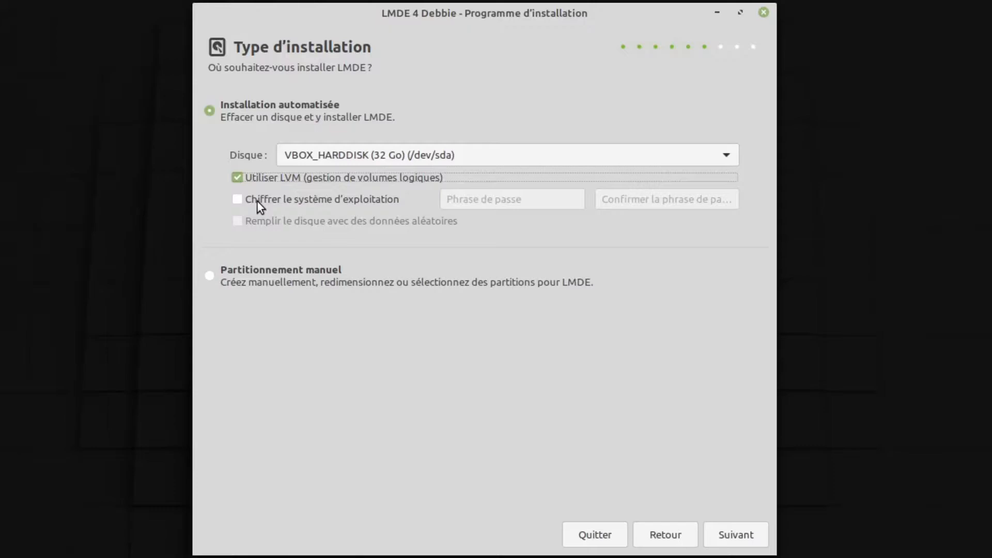
pyautogui.click(256, 201)
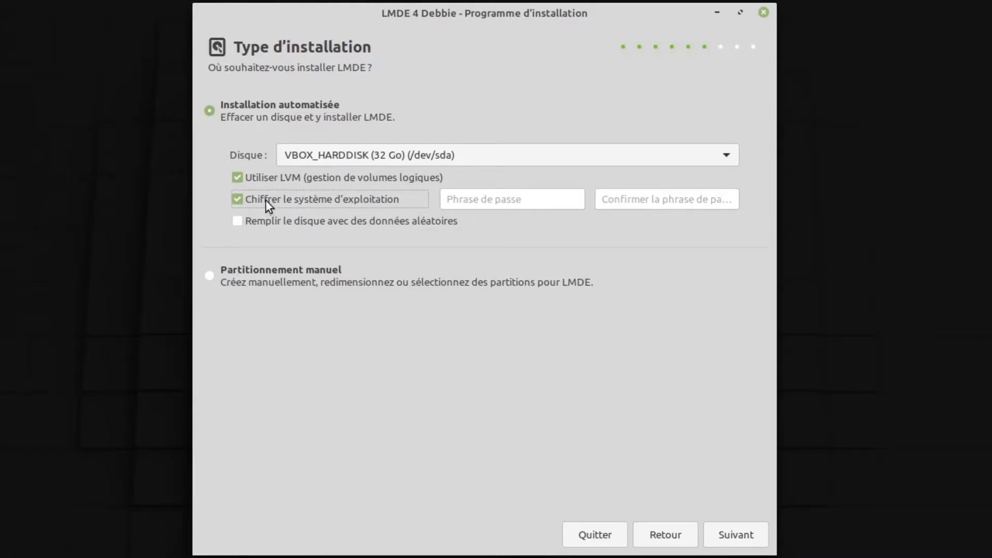
# Enter the disk encryption passphrase and proceed to the erase-disk warning
pyautogui.click(468, 198)
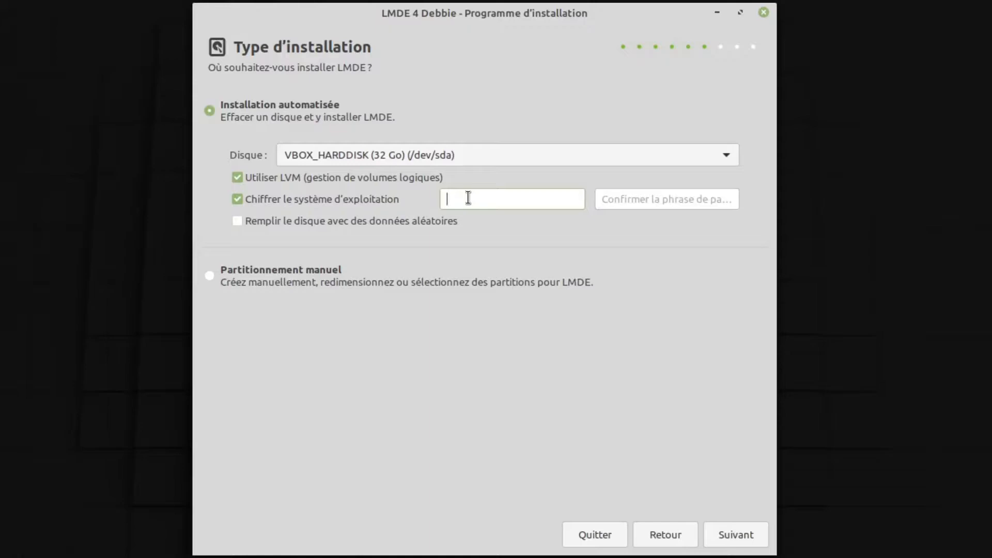
pyautogui.write('**********')
pyautogui.press('Tab')
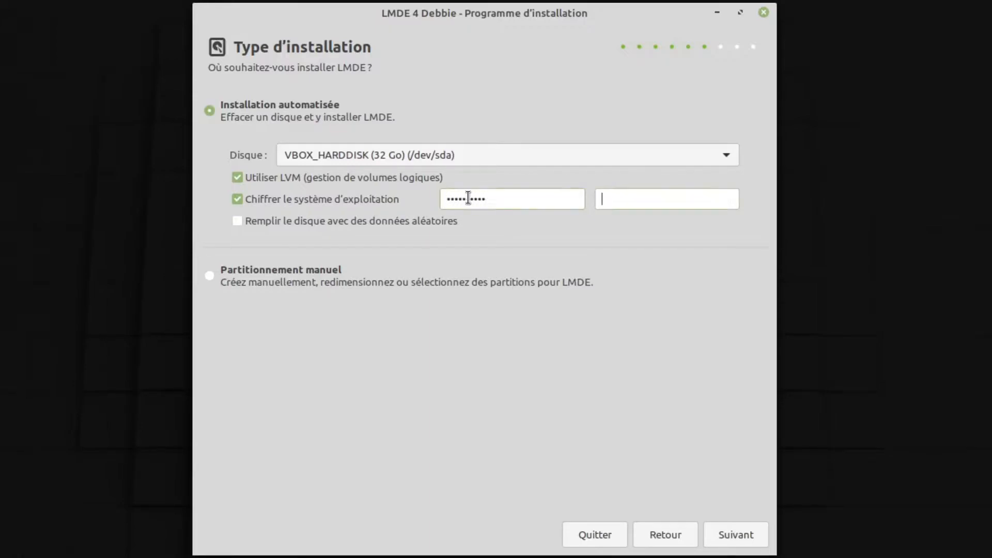
pyautogui.write('**********')
pyautogui.click(752, 534)
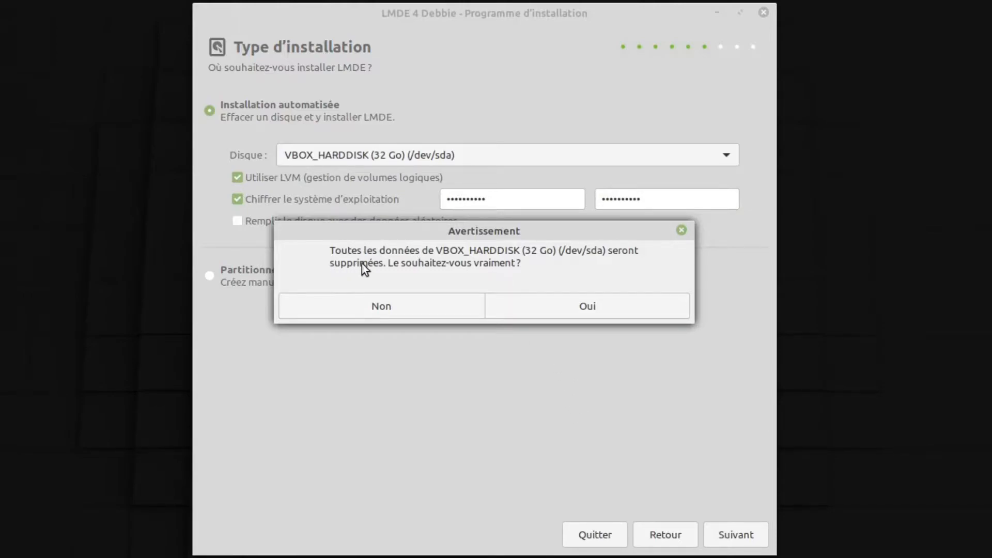
# Confirm erasing the disk and keep GRUB on /dev/sda to reach the Résumé page
pyautogui.click(572, 308)
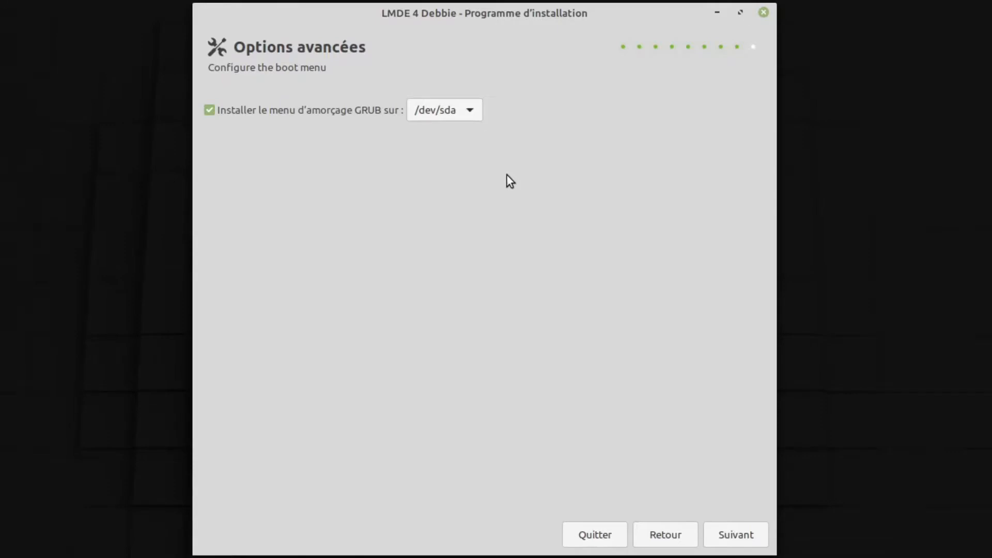
pyautogui.click(746, 536)
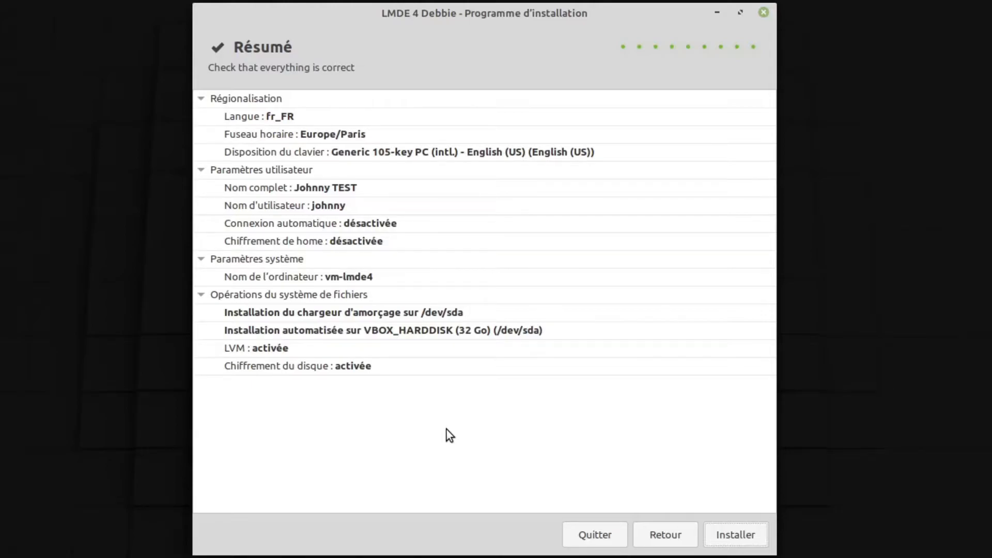
# Install LMDE, restart the VM when finished, and enlarge its window
pyautogui.click(751, 538)
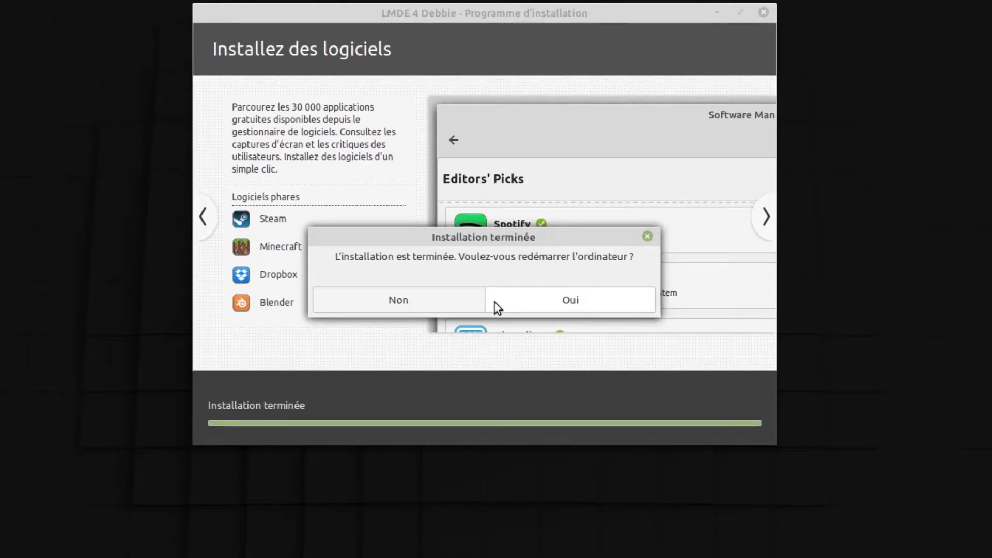
pyautogui.click(570, 304)
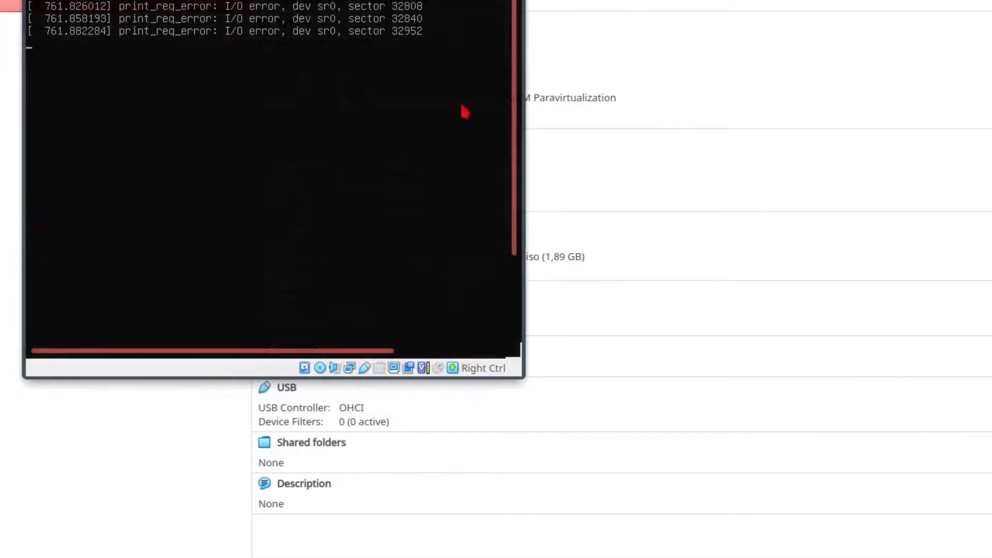
pyautogui.moveTo(519, 375); pyautogui.dragTo(948, 557)
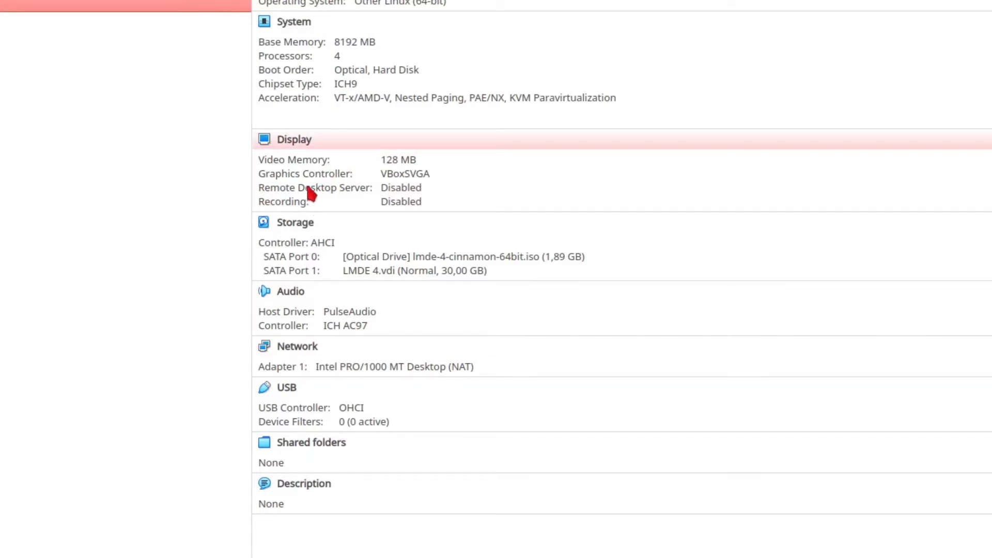
# Remove lmde-4-cinnamon-64bit.iso from the optical drive, uncheck Live CD/DVD, and save the storage settings
pyautogui.click(306, 223)
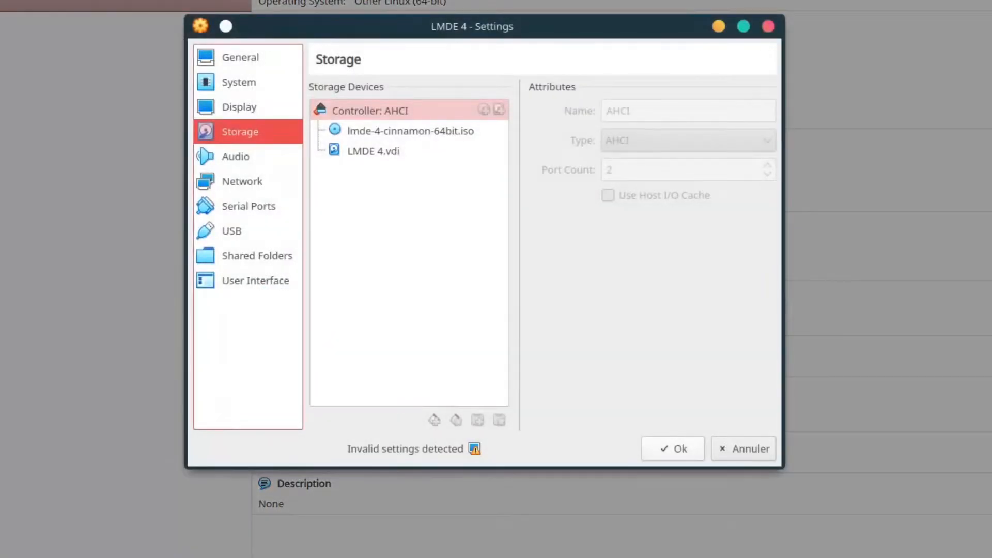
pyautogui.click(404, 132)
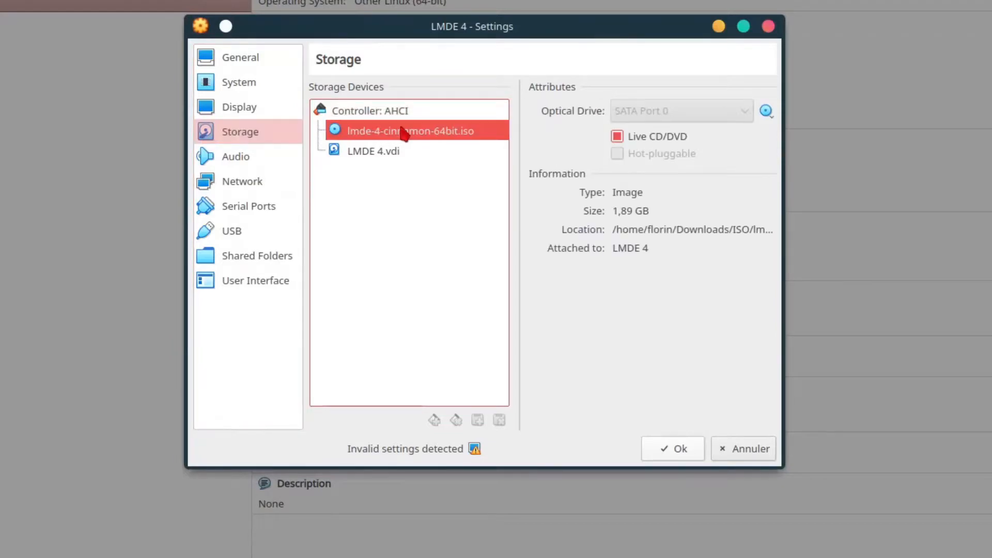
pyautogui.click(769, 119)
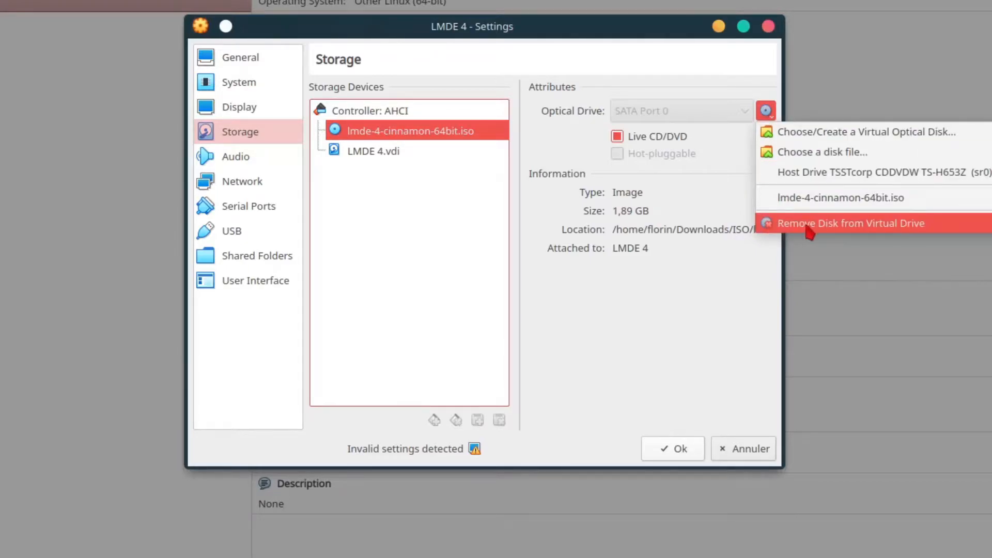
pyautogui.click(808, 231)
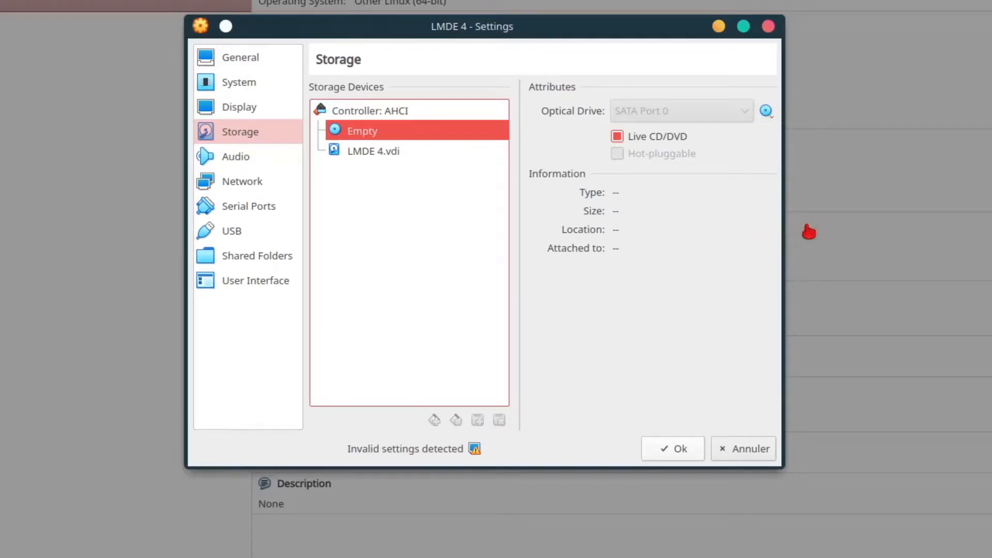
pyautogui.click(658, 137)
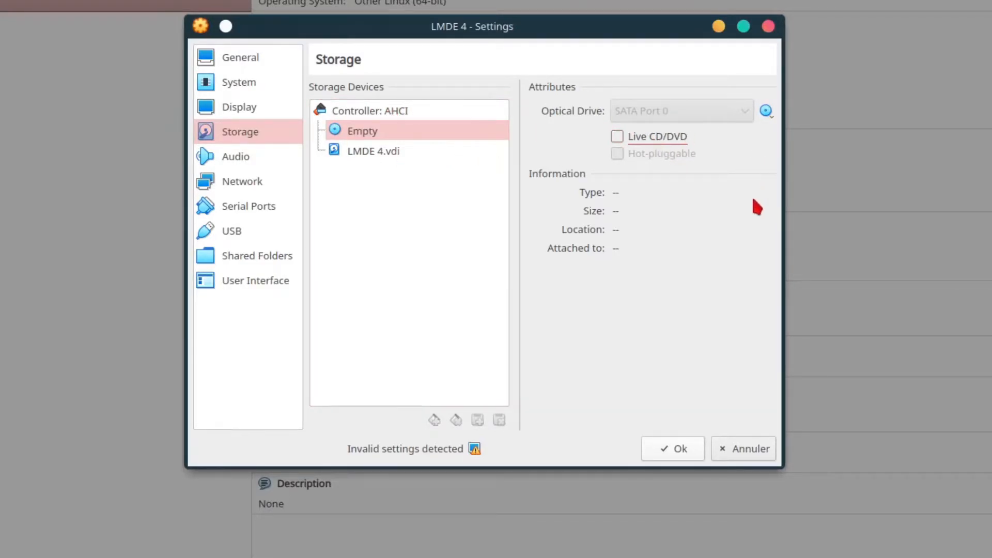
pyautogui.click(675, 450)
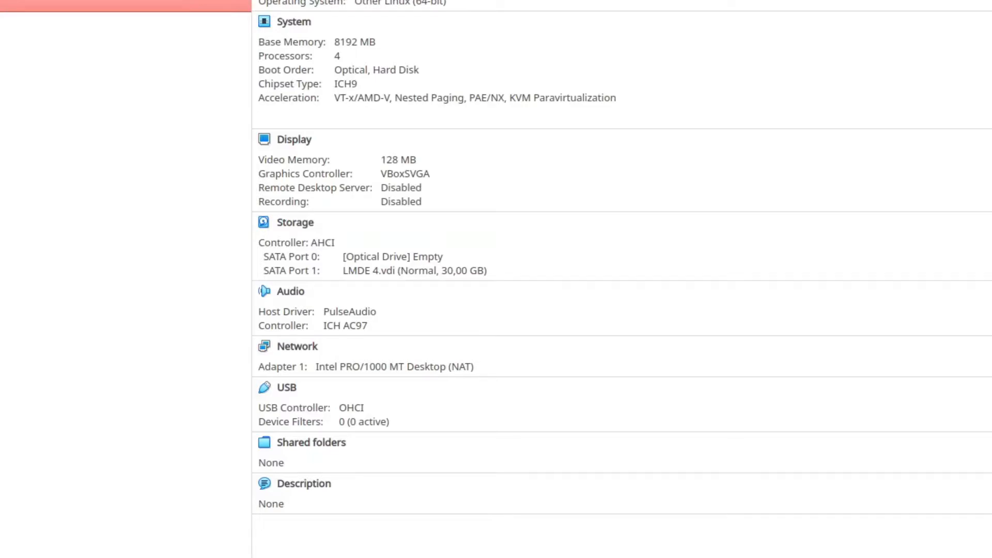
# Switch to the LMDE 4 VM, reboot it, and unlock the encrypted disk with its passphrase
pyautogui.hotkey('ctrl', 'F9')
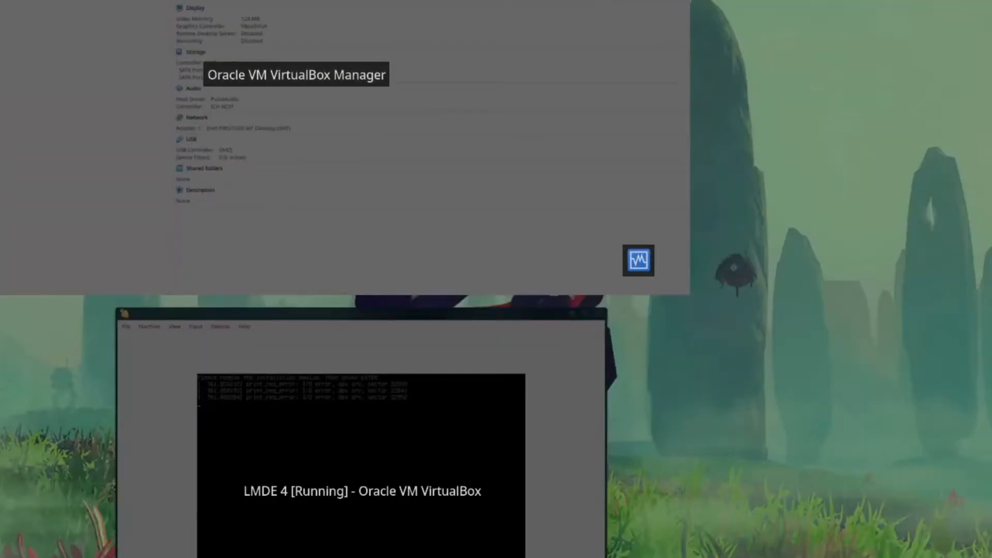
pyautogui.click(425, 505)
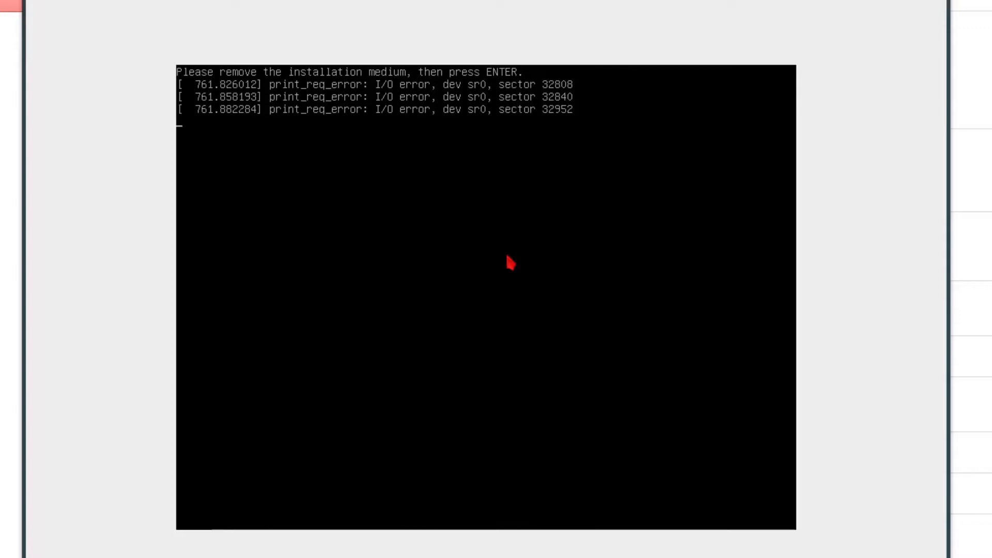
pyautogui.press('Return')
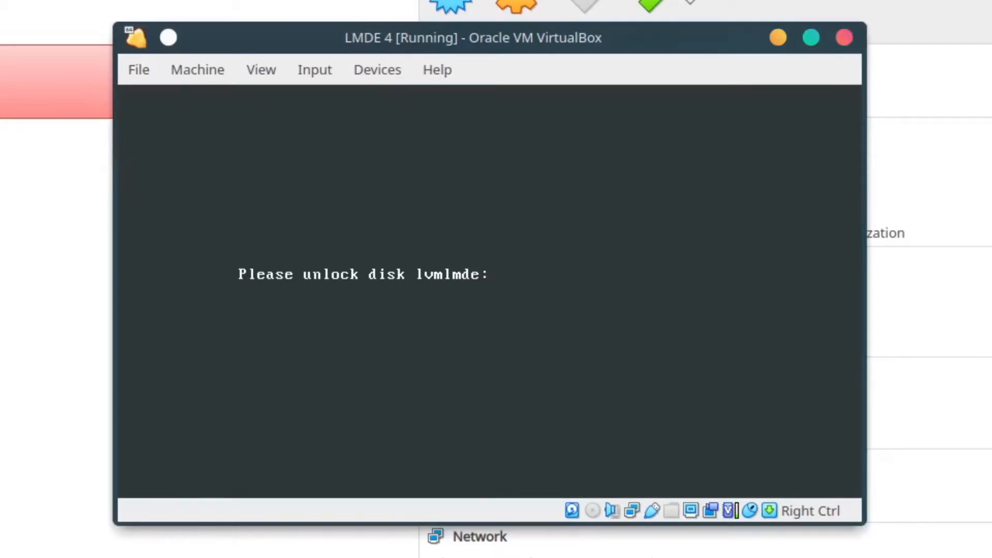
pyautogui.write('*')
pyautogui.write('*******')
pyautogui.press('Return')
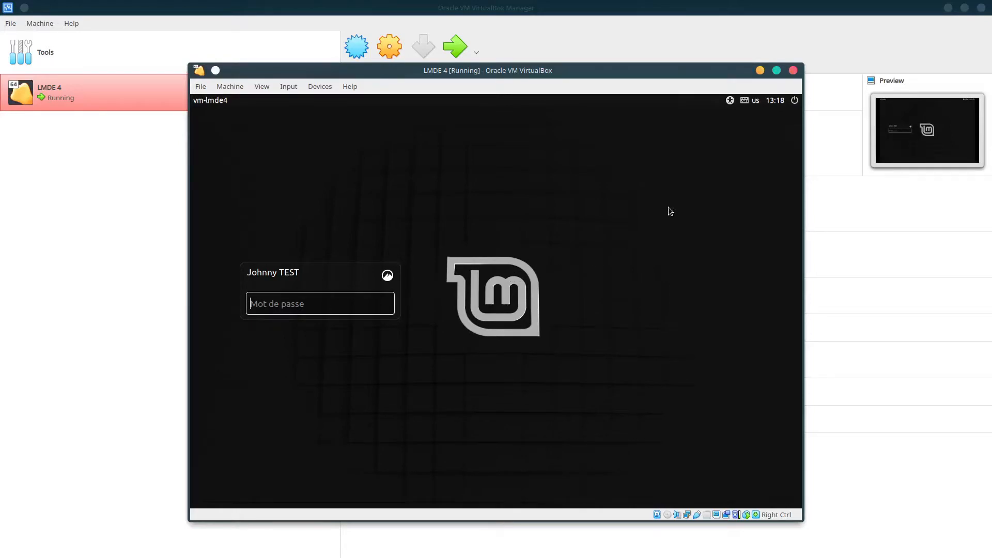
# Maximize the VM window and log in to vm-lmde4 with the user password
pyautogui.click(777, 70)
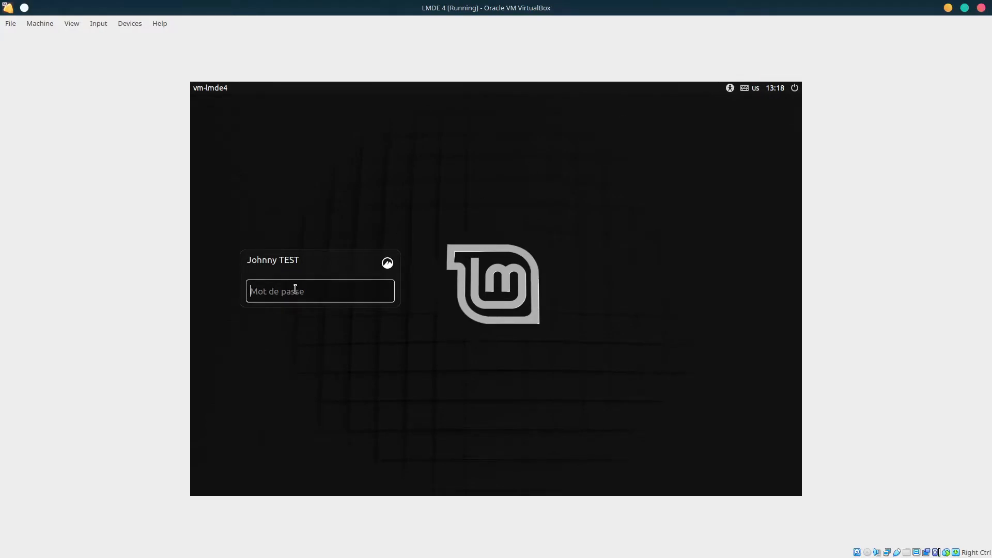
pyautogui.write('aaaaaaaaaa')
pyautogui.press('Return')
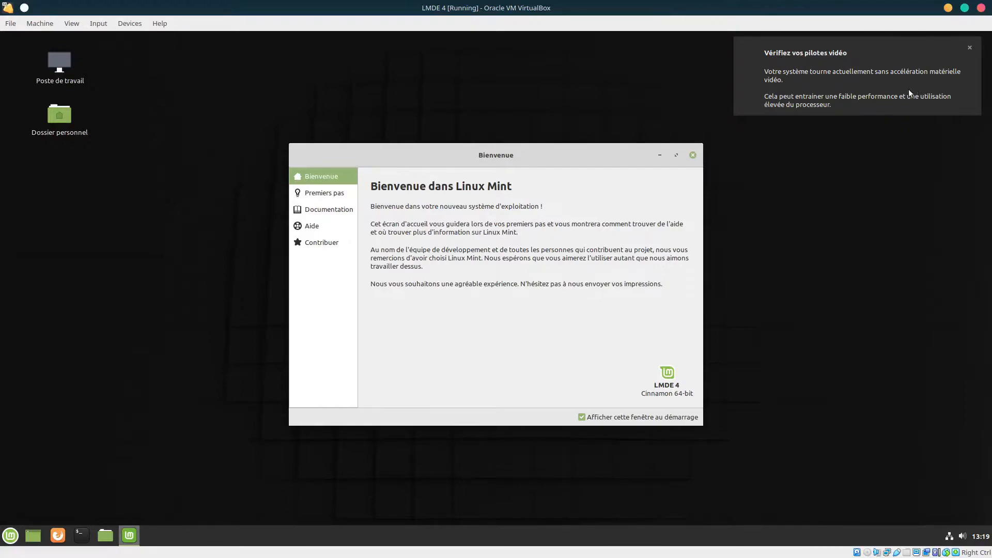
# Close the 'Vérifiez vos pilotes vidéo' notification on the Cinnamon desktop
pyautogui.click(970, 49)
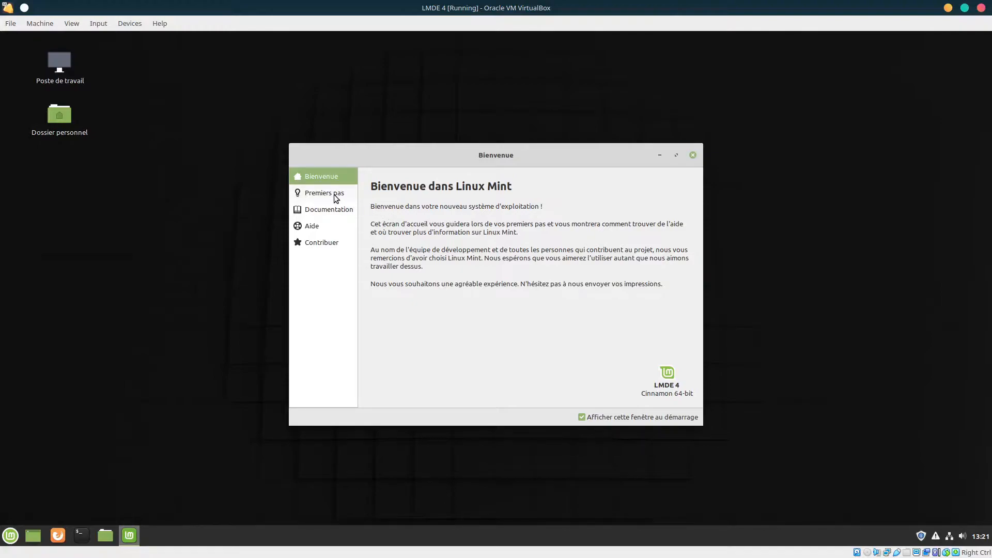
# Show the Premiers pas page, then move the welcome window up-left and enlarge it
pyautogui.click(315, 194)
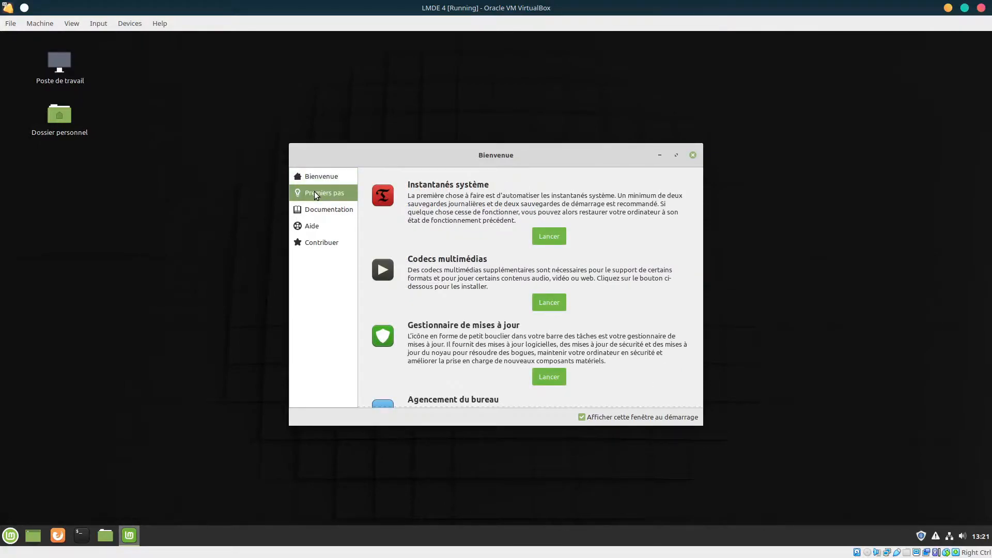
pyautogui.moveTo(388, 149); pyautogui.dragTo(280, 64)
pyautogui.moveTo(594, 339); pyautogui.dragTo(858, 508)
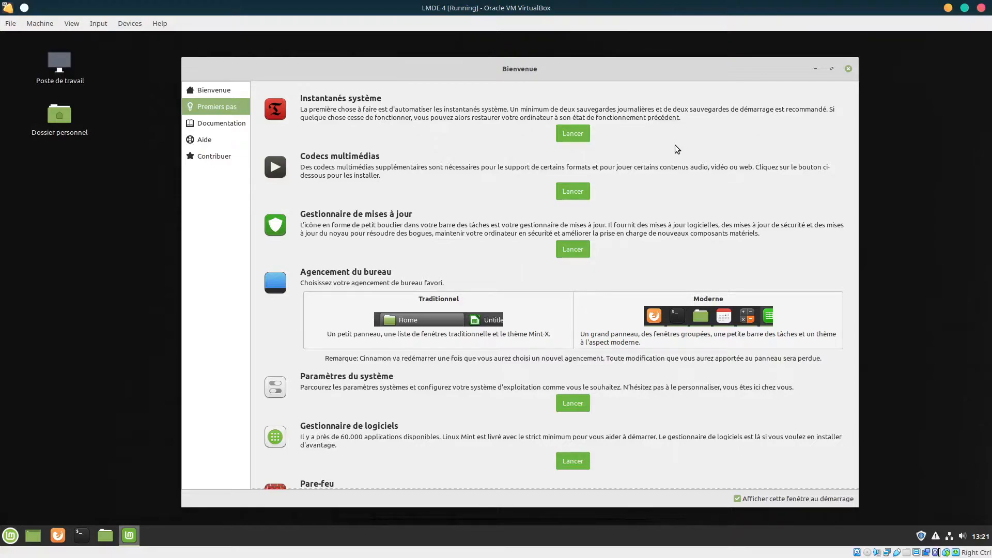
# Launch Timeshift from Instantanés système and authenticate with the administrator password
pyautogui.click(576, 134)
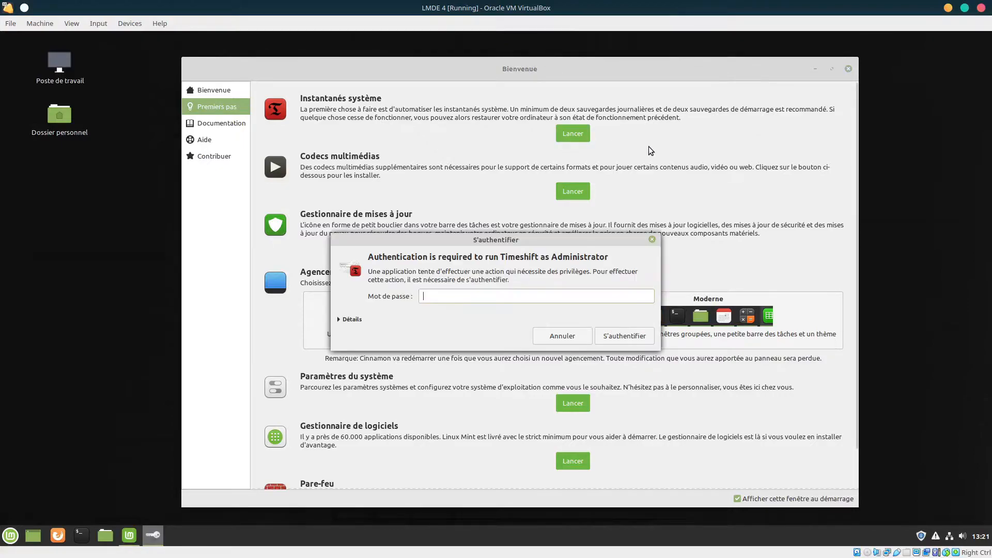
pyautogui.write('••••••••••')
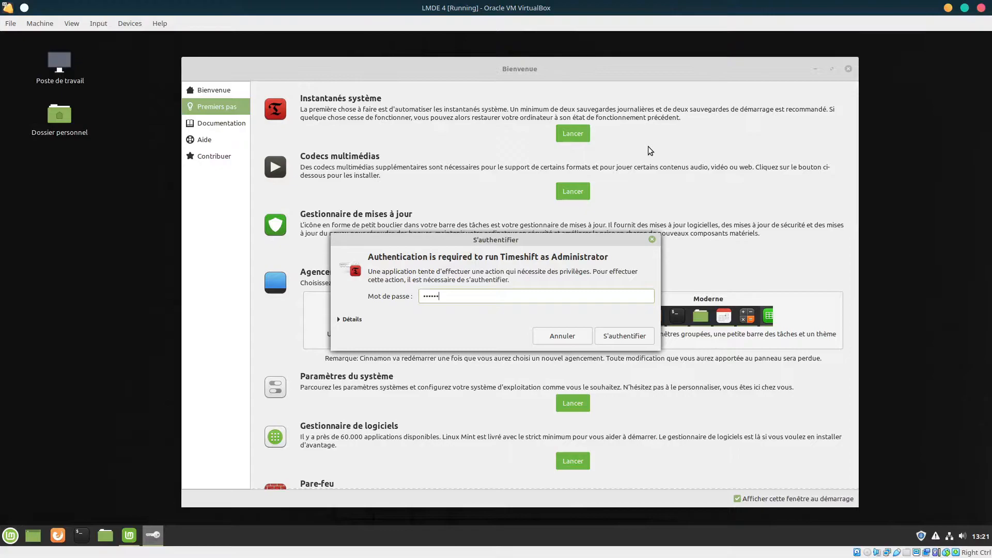
pyautogui.press('Return')
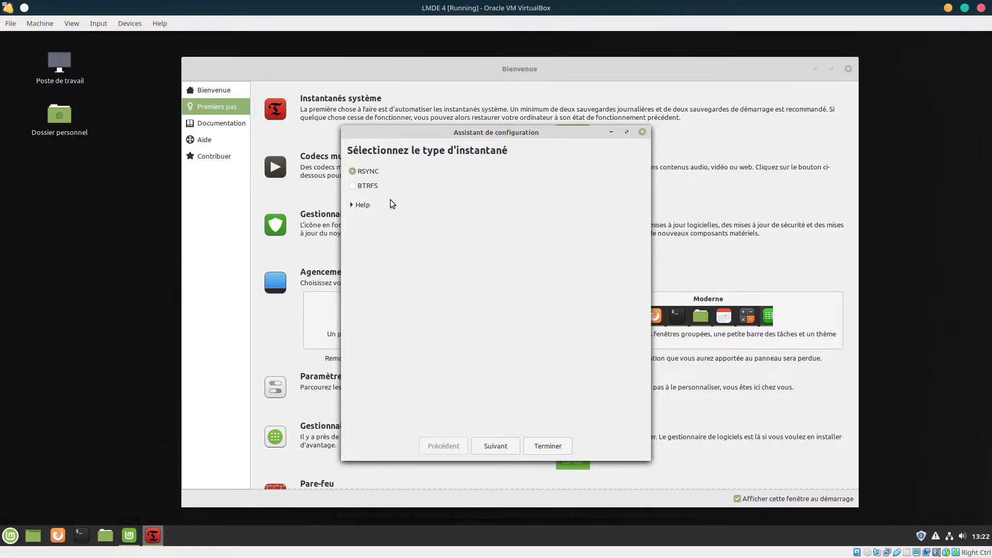
# Configure Timeshift with RSYNC on dm-1, daily snapshots keeping 5, and home folders excluded
pyautogui.click(499, 446)
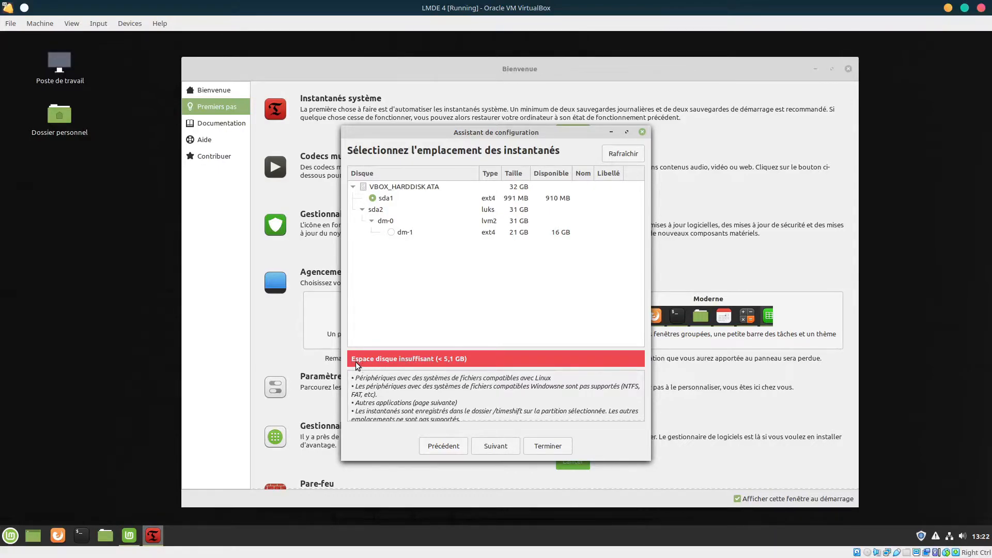
pyautogui.click(391, 232)
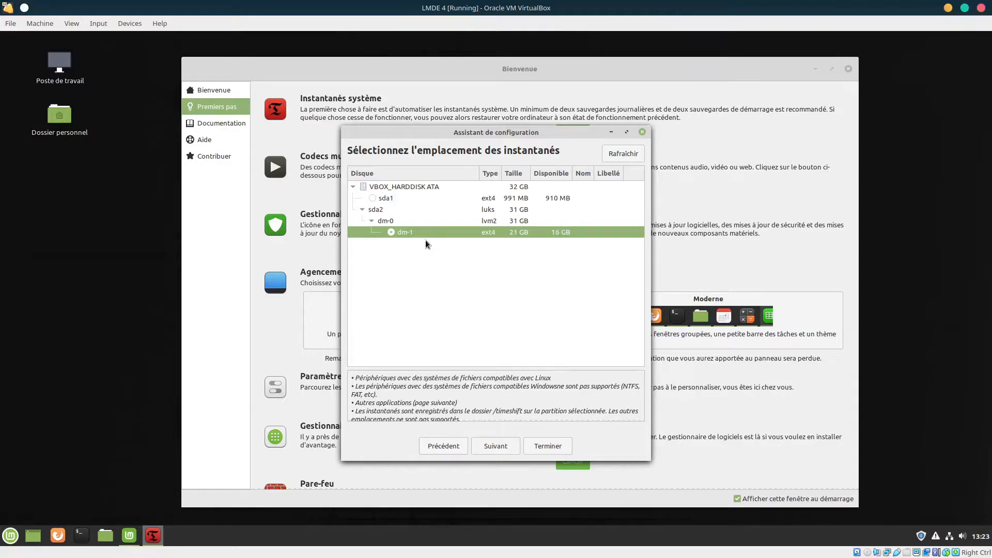
pyautogui.click(495, 447)
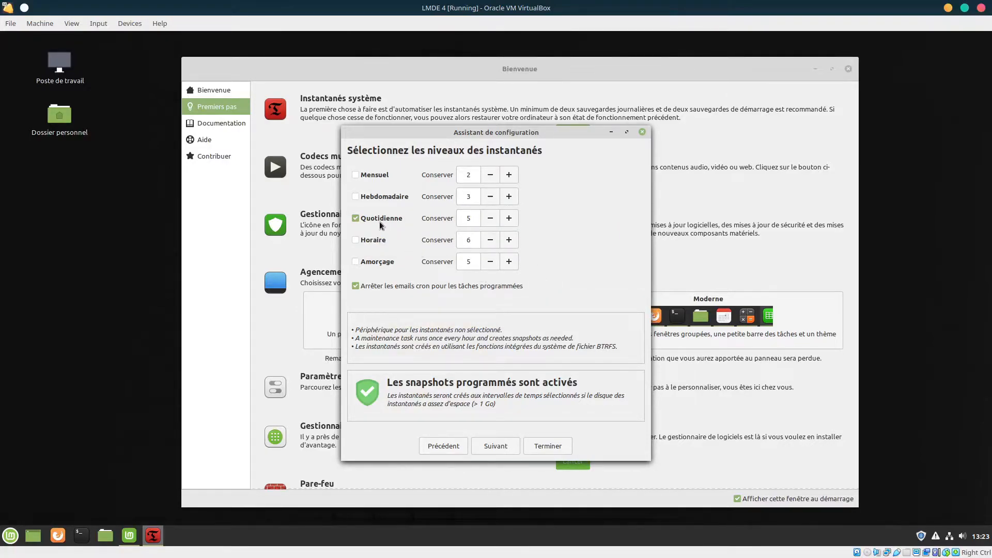
pyautogui.click(499, 446)
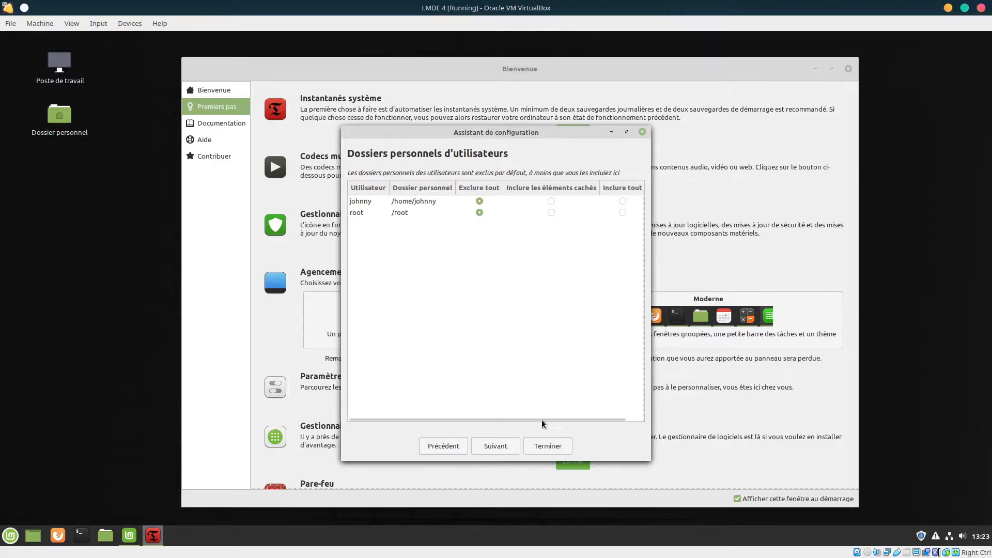
pyautogui.click(498, 448)
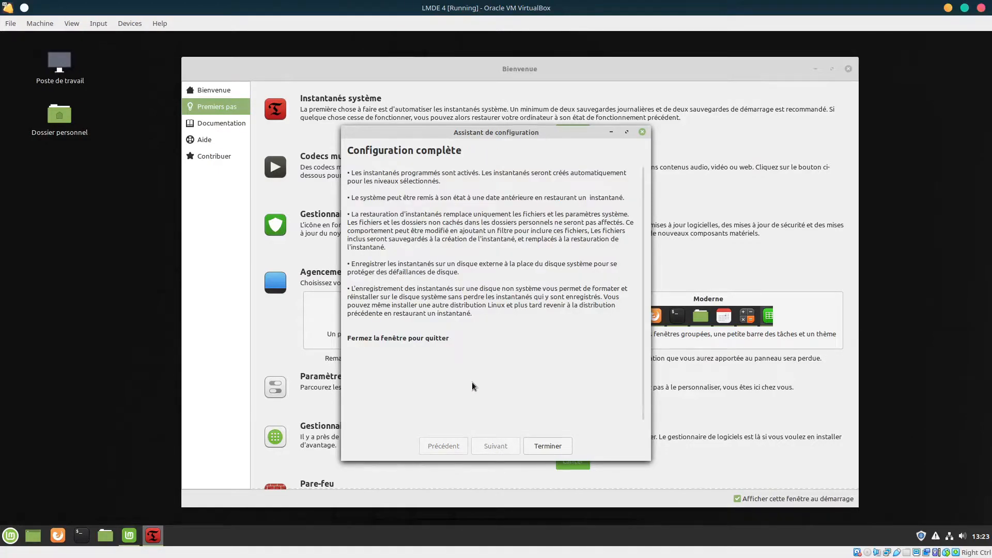
# Finish the wizard with Terminer and start the first snapshot with Créer
pyautogui.click(543, 444)
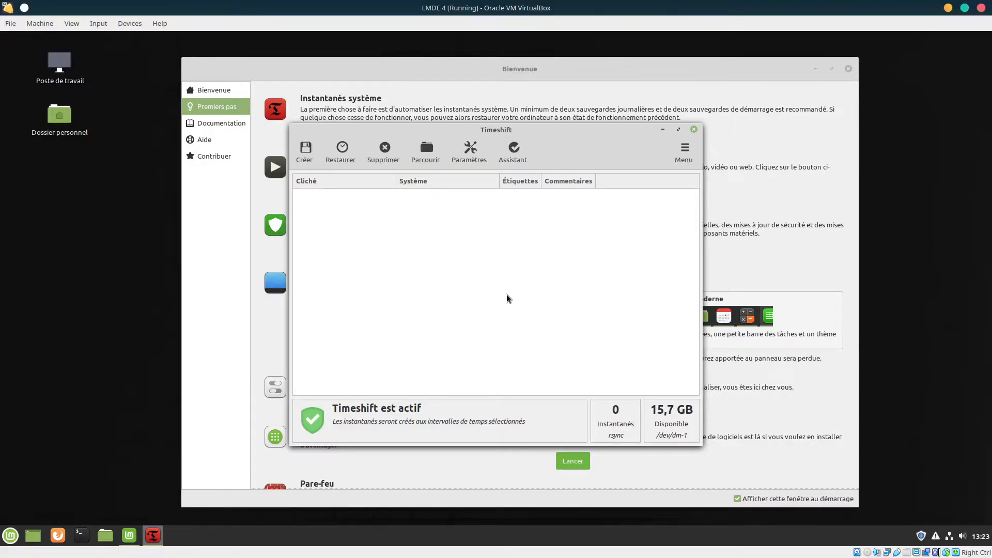
pyautogui.click(304, 150)
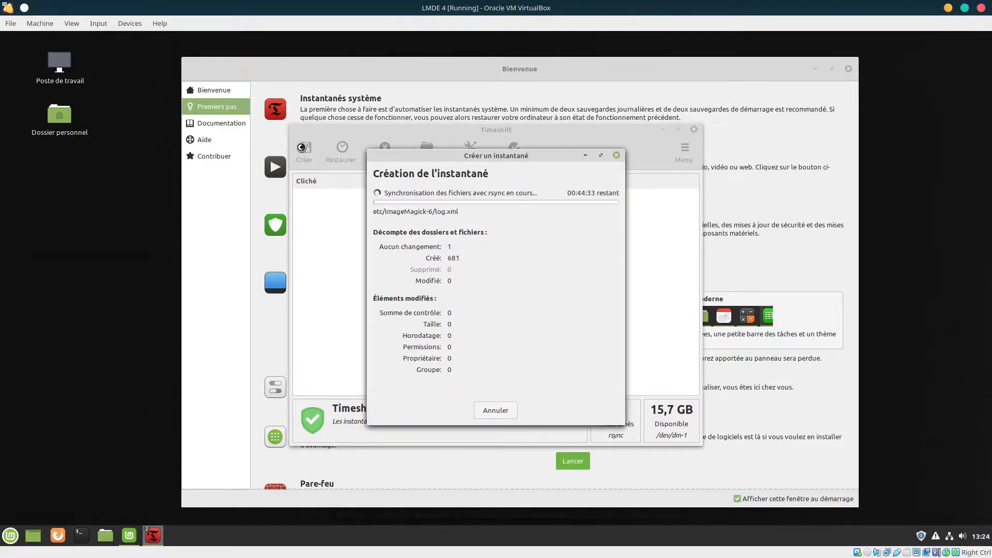
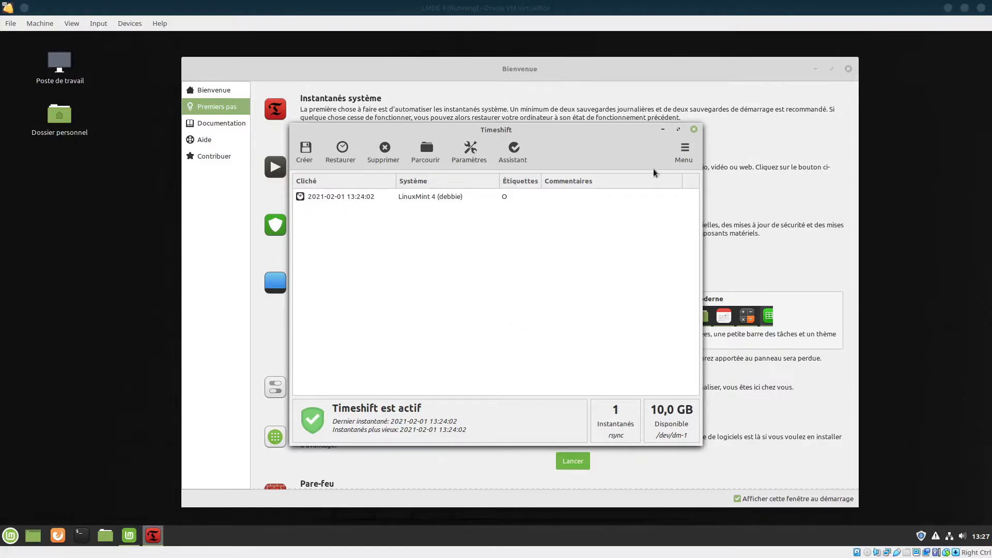
# Close the Timeshift window to return to the Bienvenue window's Premiers pas page
pyautogui.click(694, 130)
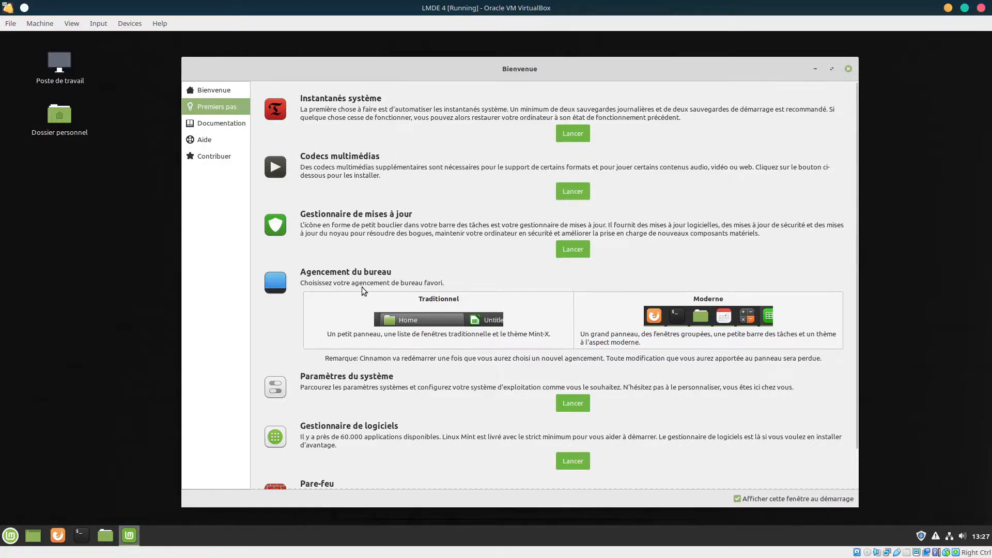
# Launch the Update Manager, accept the local mirror, and authenticate to open Sources de logiciels
pyautogui.click(572, 249)
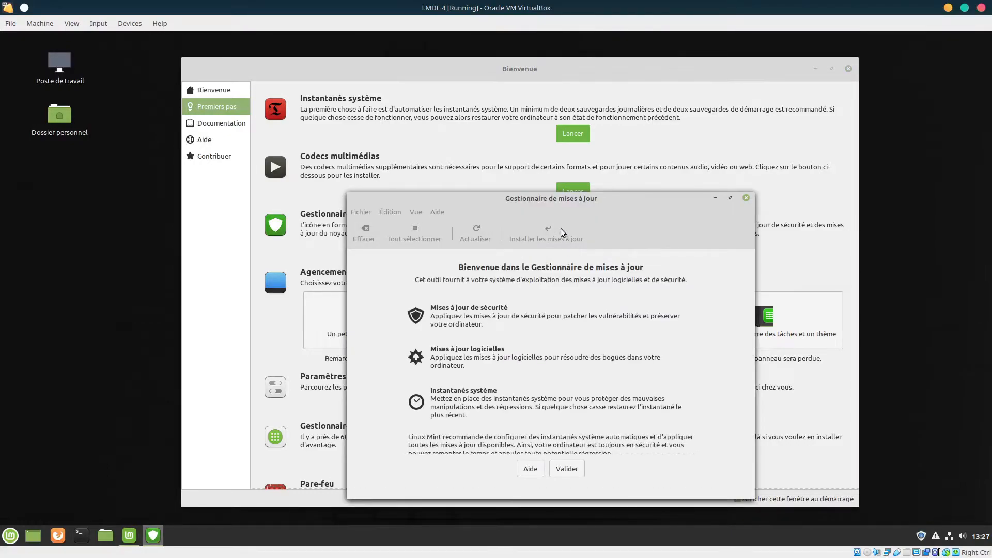
pyautogui.moveTo(555, 202); pyautogui.dragTo(497, 106)
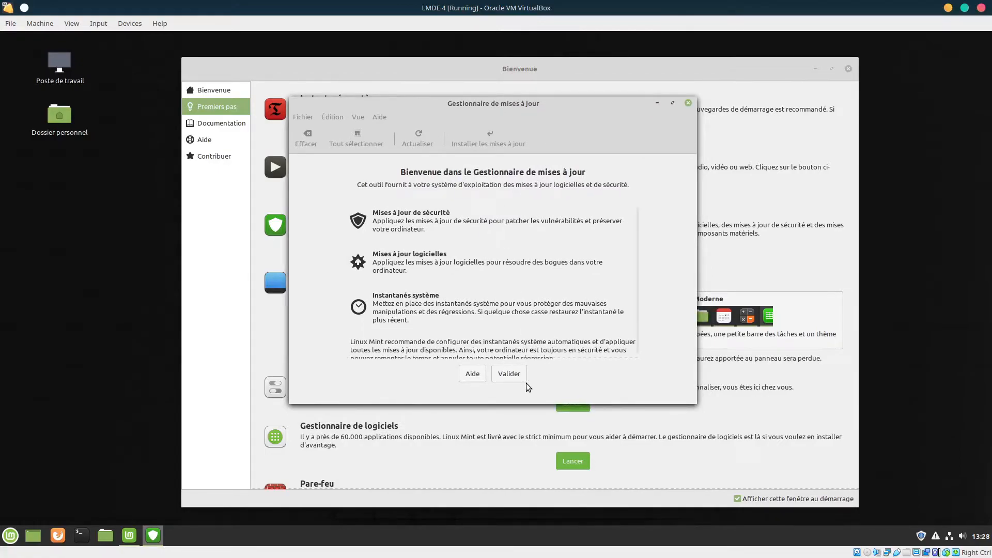
pyautogui.click(509, 374)
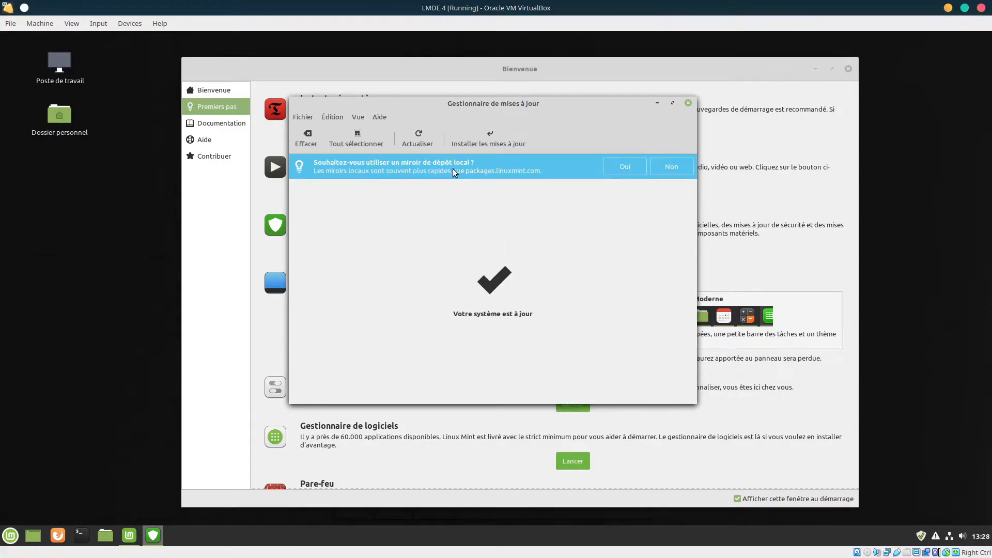
pyautogui.click(619, 165)
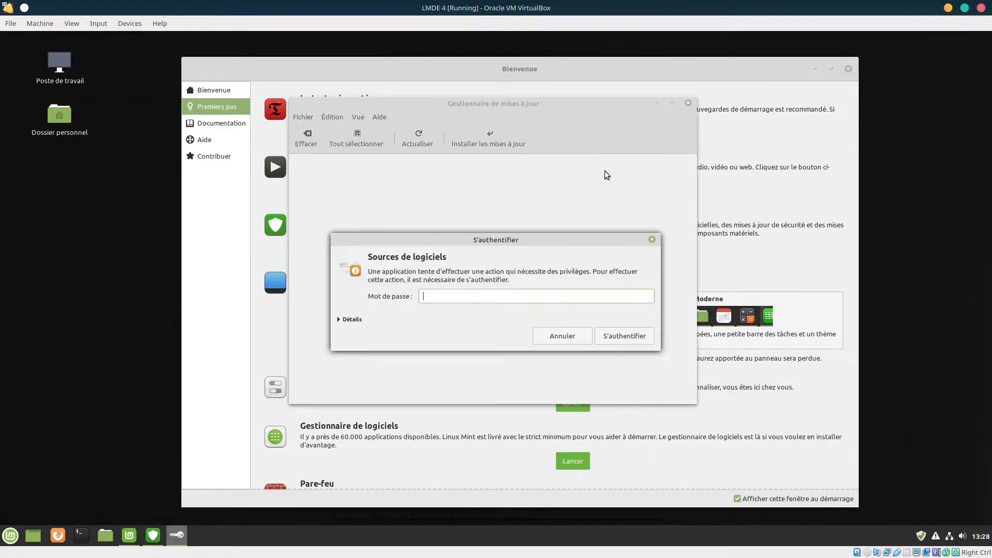
pyautogui.write('••••••••••')
pyautogui.press('Return')
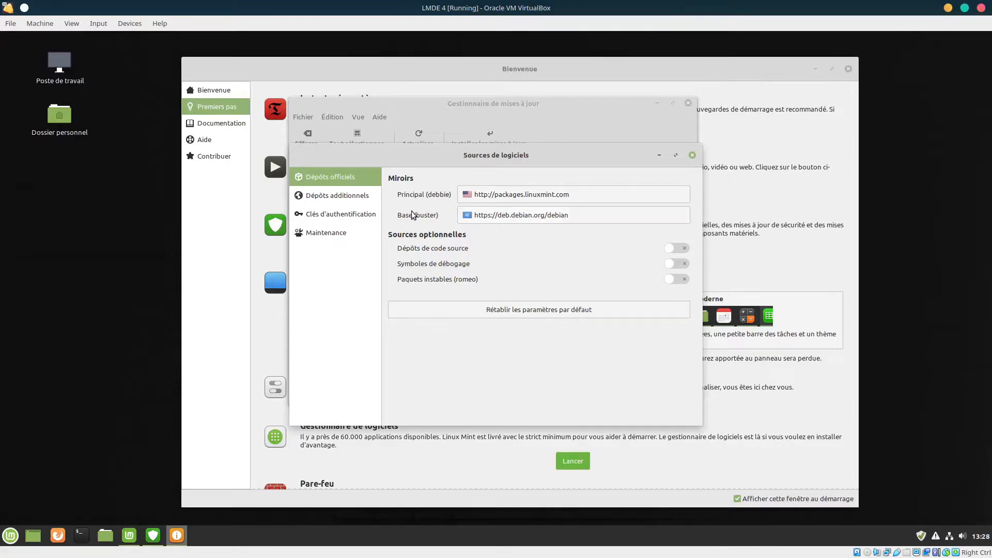
# Choose mirror.netcologne.de for the Principal (debbie) repository and apply it
pyautogui.click(539, 196)
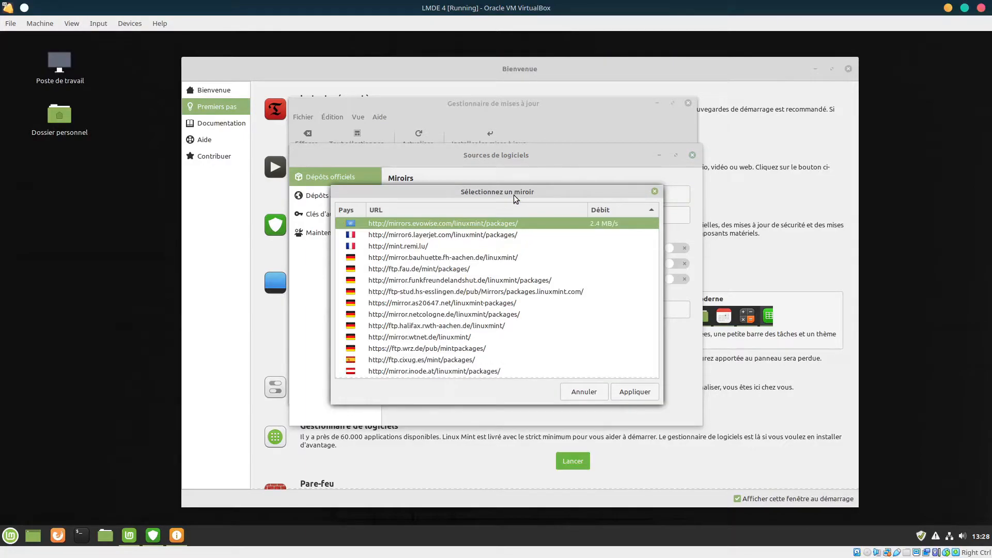
pyautogui.moveTo(513, 194); pyautogui.dragTo(513, 174)
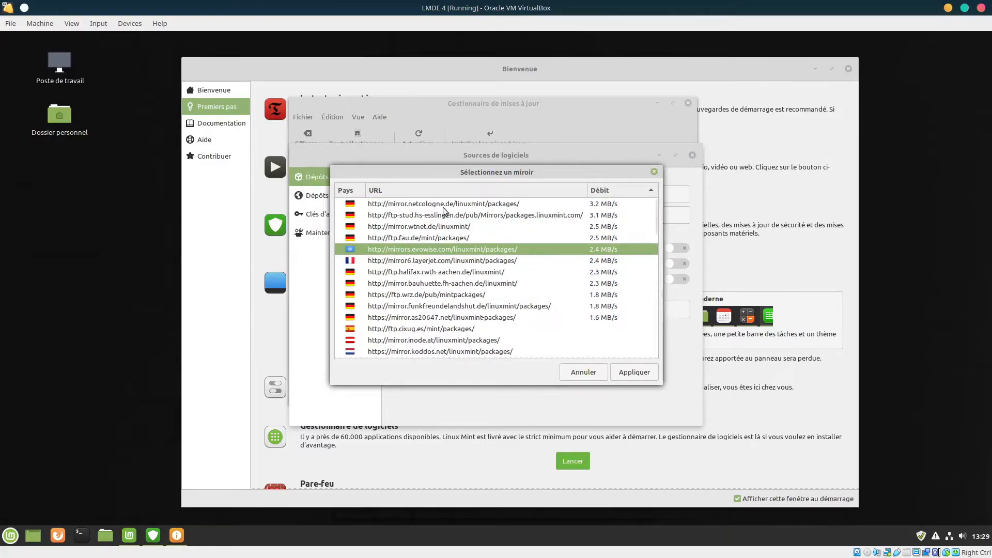
pyautogui.click(505, 205)
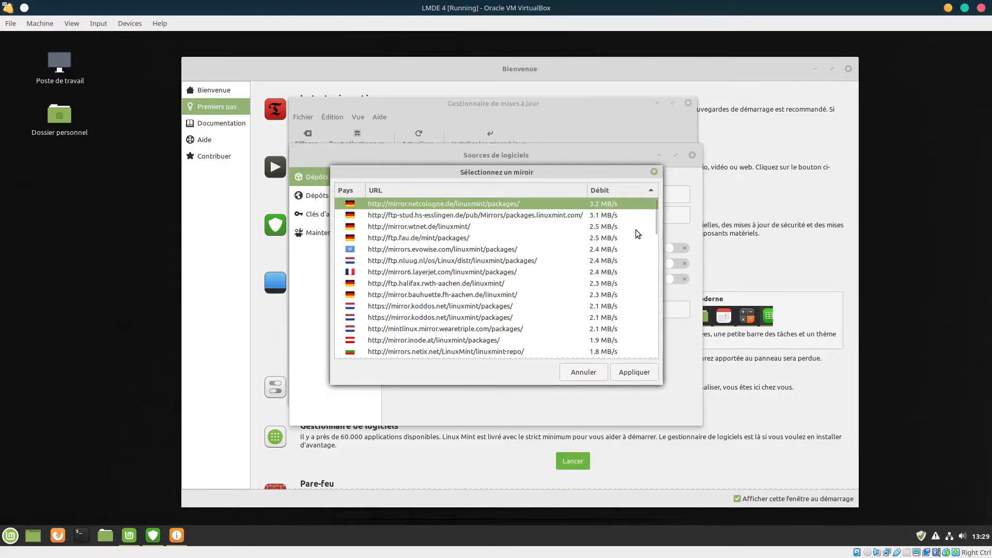
pyautogui.moveTo(652, 218)
pyautogui.mouseDown()
pyautogui.moveTo(647, 351)
pyautogui.moveTo(645, 207)
pyautogui.mouseUp()
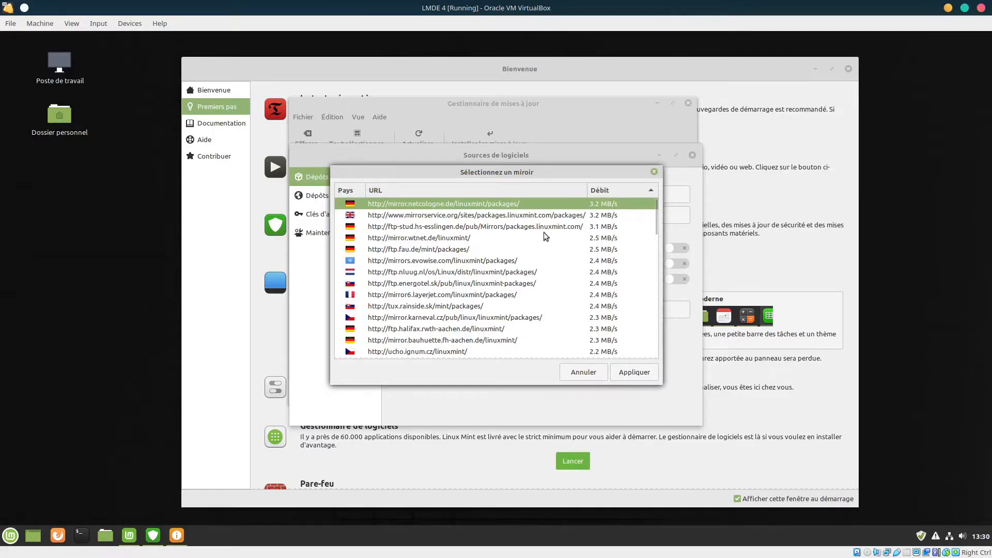
pyautogui.click(644, 371)
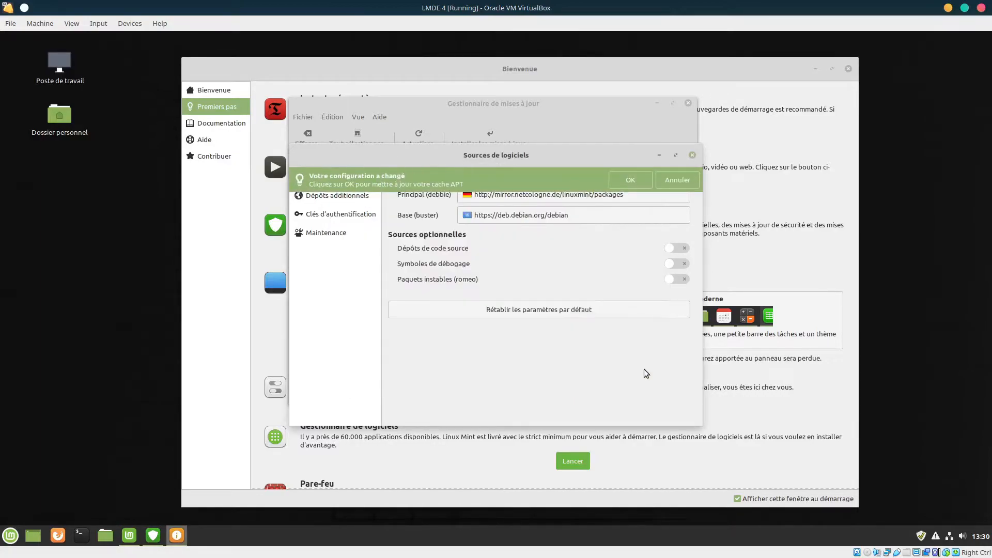
# Confirm the APT cache update and follow its detailed progress until it completes
pyautogui.click(624, 178)
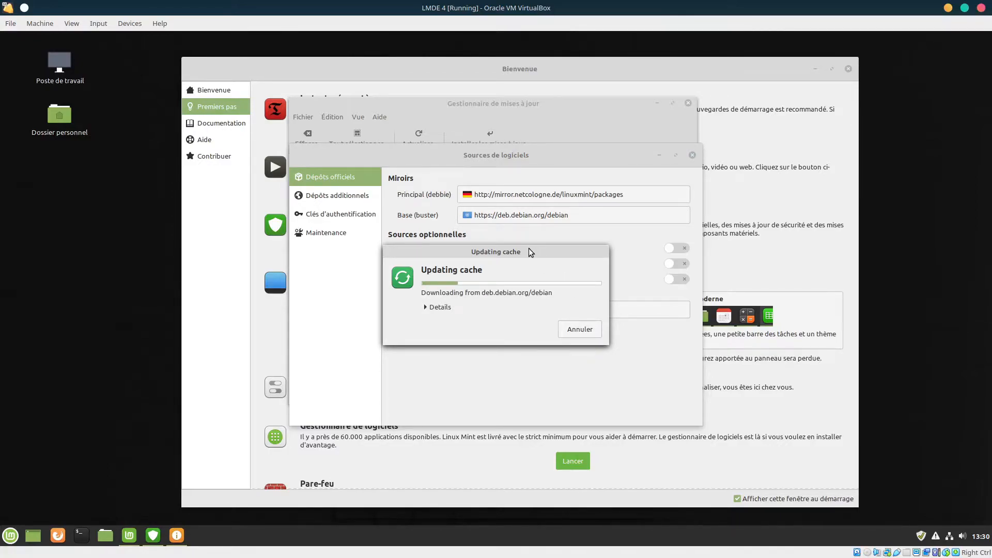
pyautogui.moveTo(528, 249); pyautogui.dragTo(534, 182)
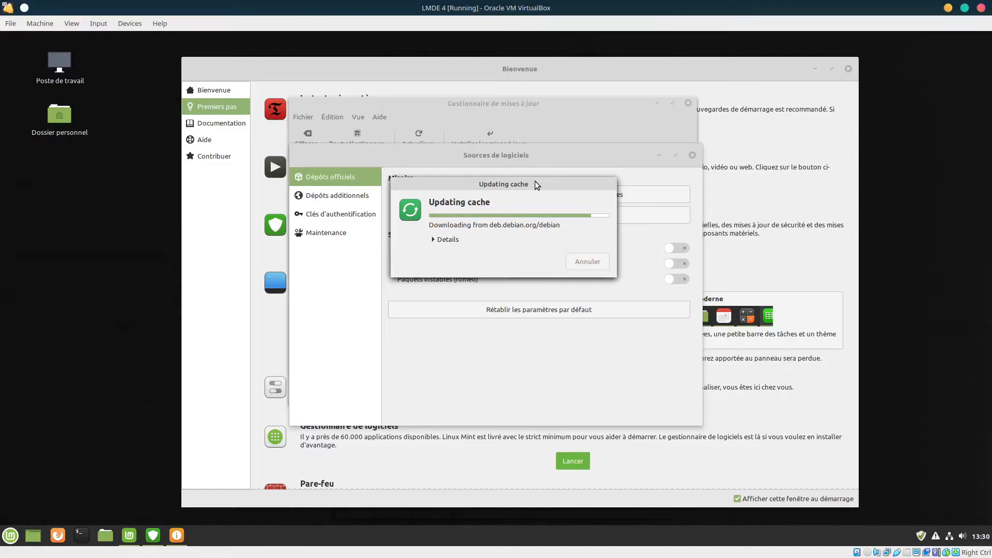
pyautogui.click(446, 240)
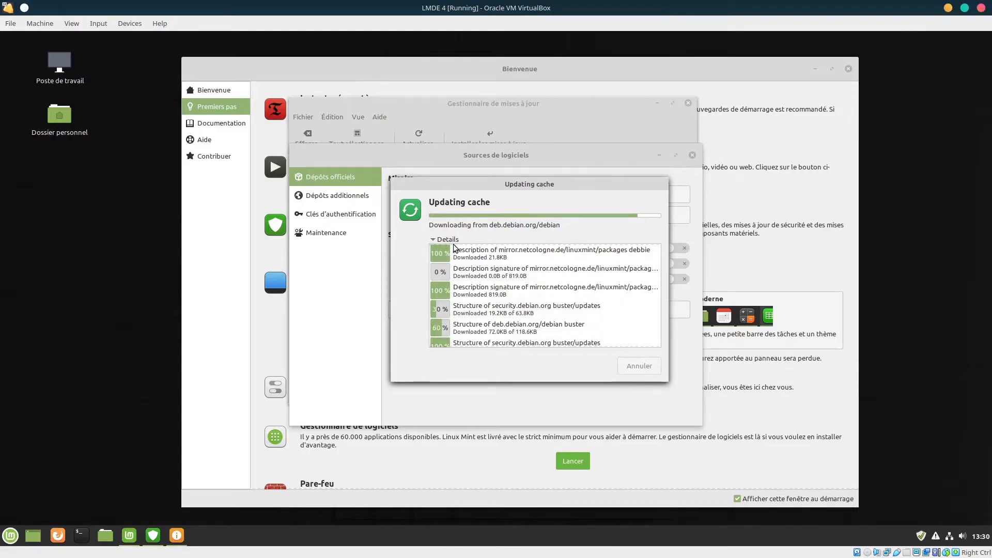
pyautogui.moveTo(450, 183); pyautogui.dragTo(410, 143)
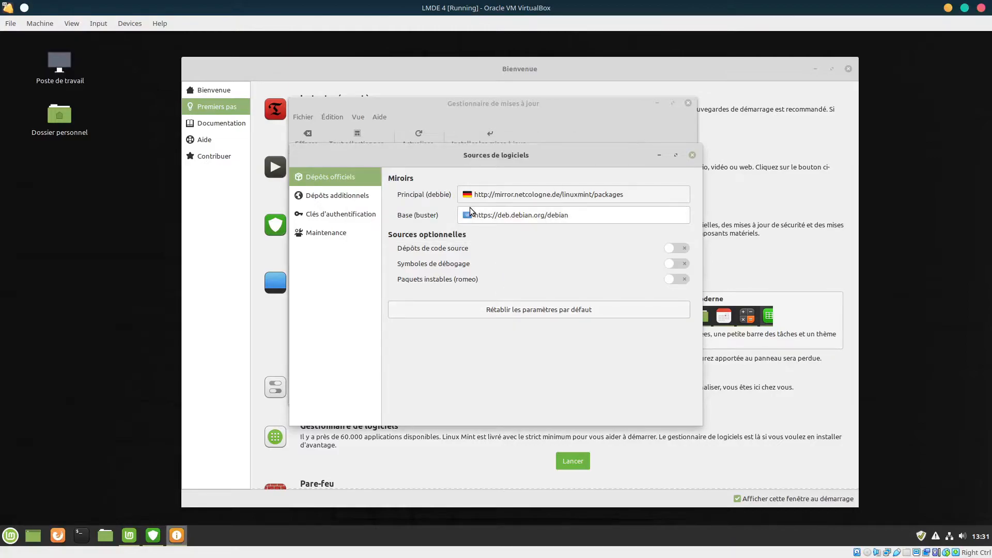
# Apply debian.proxad.net as the Base (buster) mirror and confirm the APT cache refresh
pyautogui.click(532, 215)
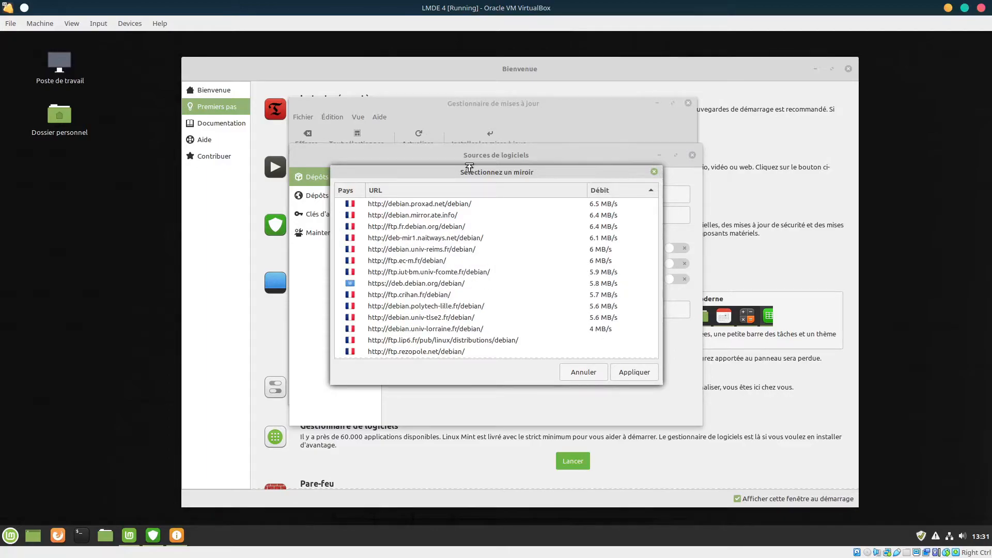
pyautogui.moveTo(485, 207); pyautogui.dragTo(490, 210)
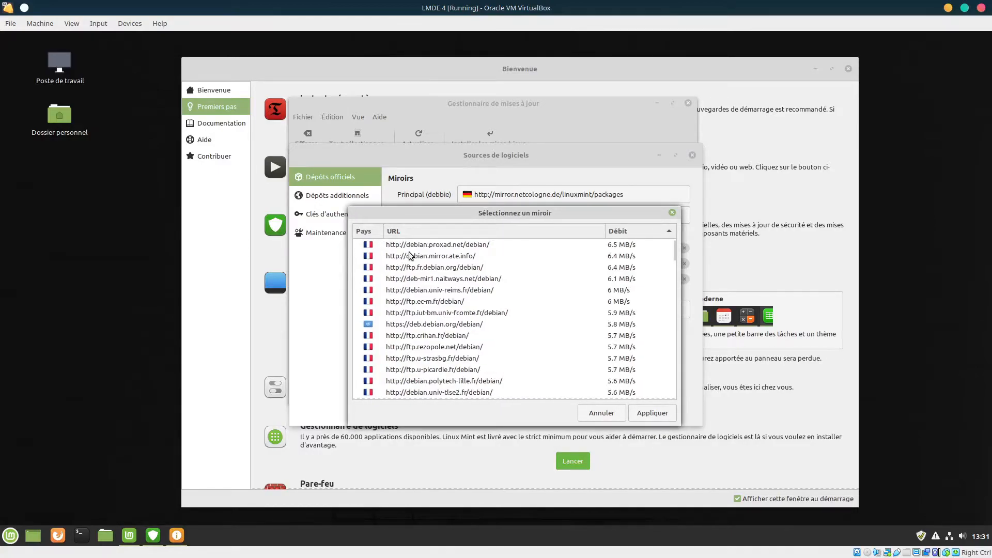
pyautogui.click(446, 248)
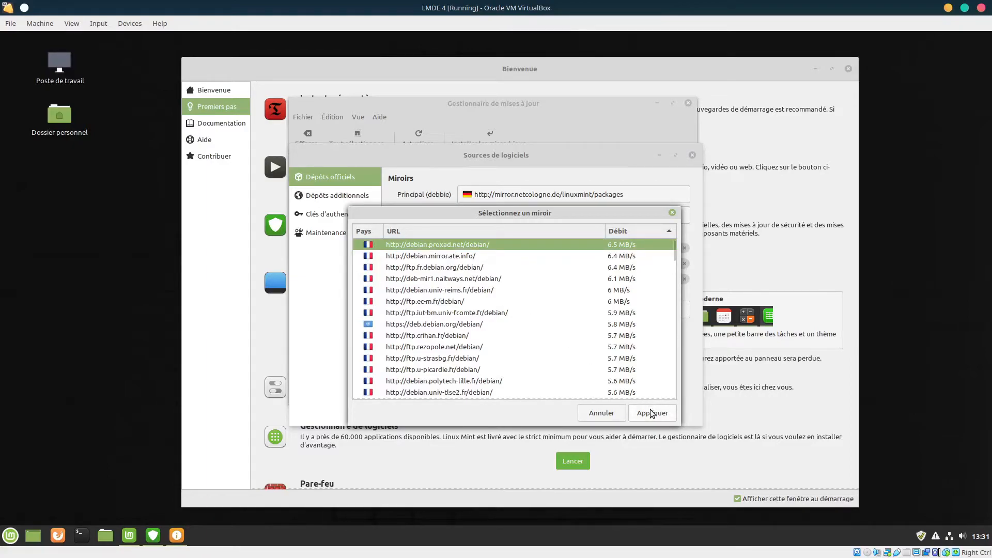
pyautogui.press('Return')
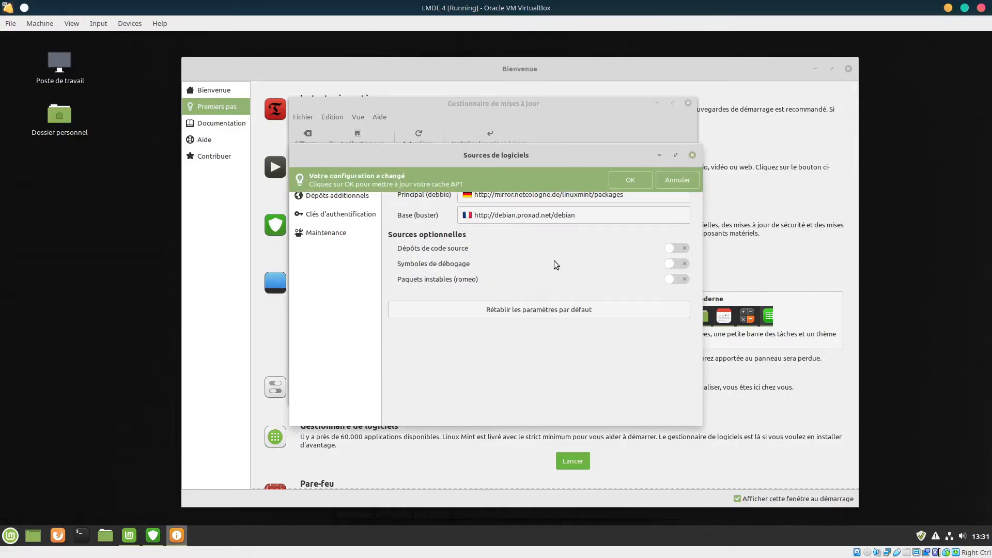
pyautogui.click(610, 182)
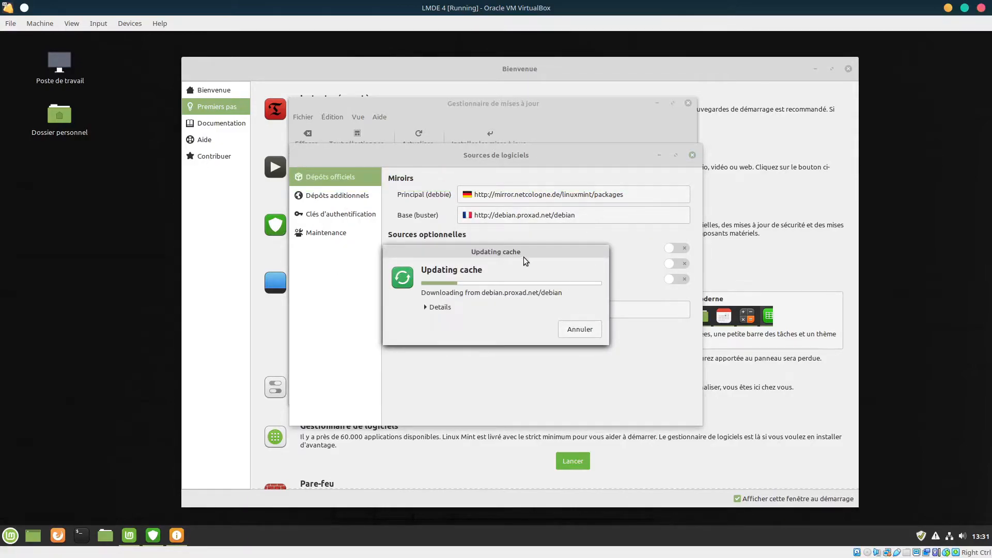
pyautogui.moveTo(519, 252); pyautogui.dragTo(526, 190)
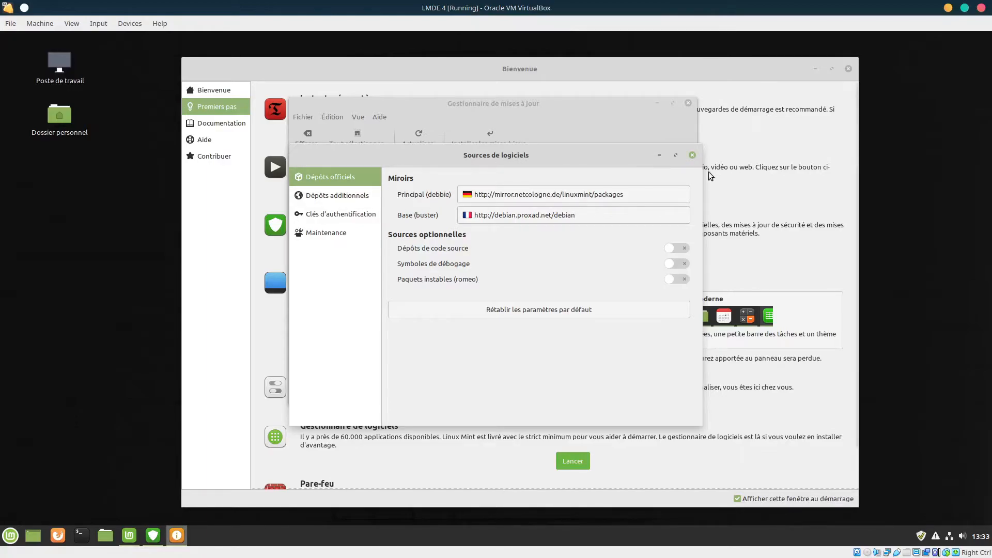
# Close Sources de logiciels and refresh the list of available updates
pyautogui.click(692, 155)
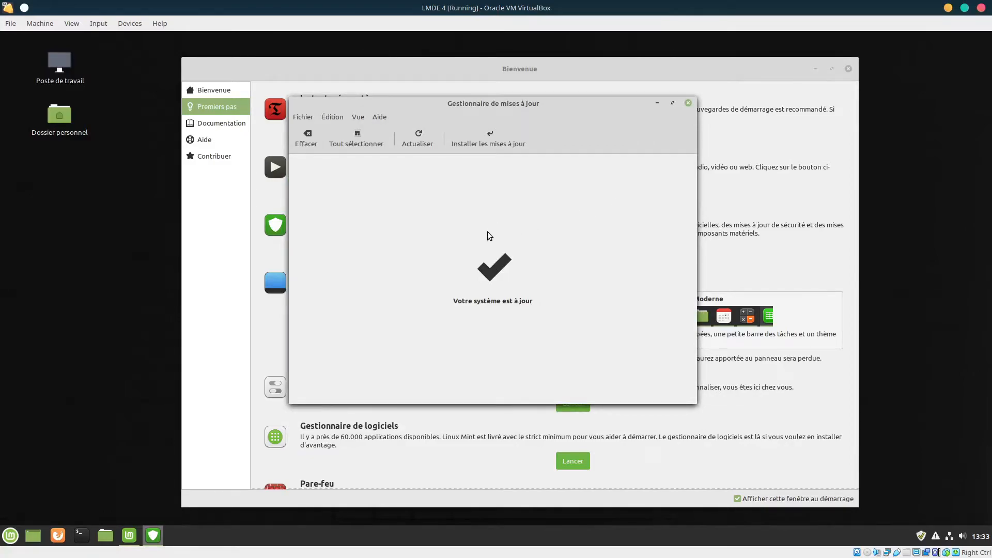
pyautogui.moveTo(439, 109); pyautogui.dragTo(465, 112)
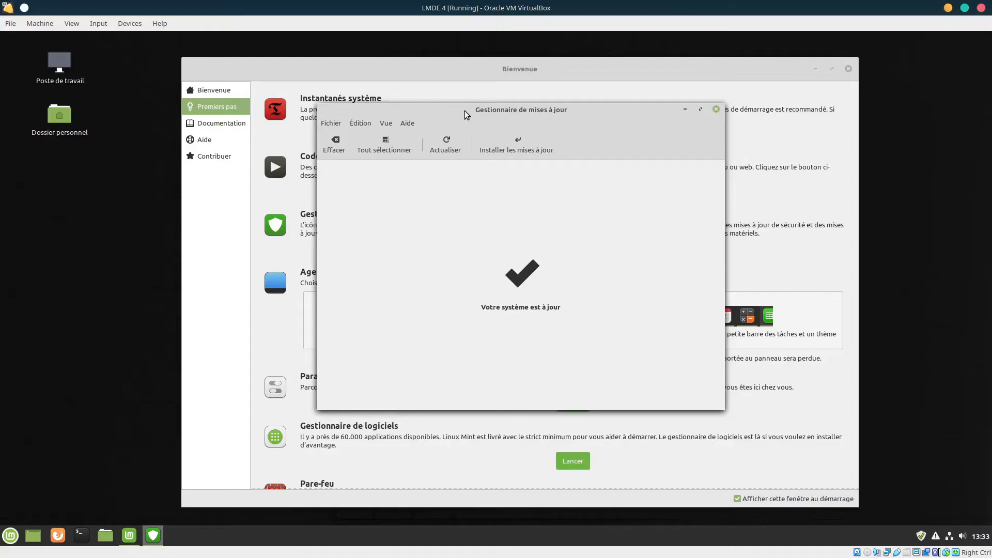
pyautogui.click(451, 147)
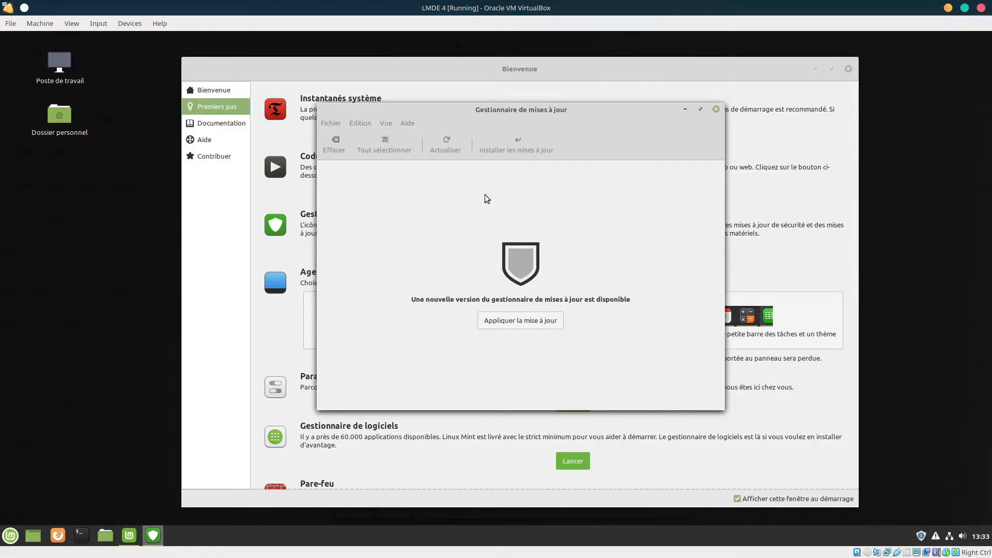
# Install the newer Update Manager (mintupdate) version, authenticating with the account password
pyautogui.click(530, 321)
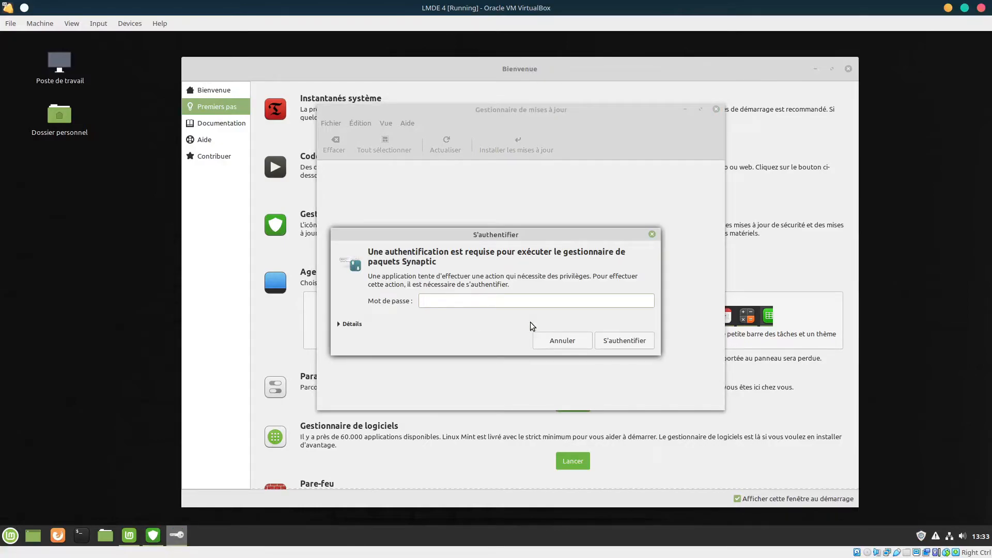
pyautogui.write('••••••••••')
pyautogui.press('Return')
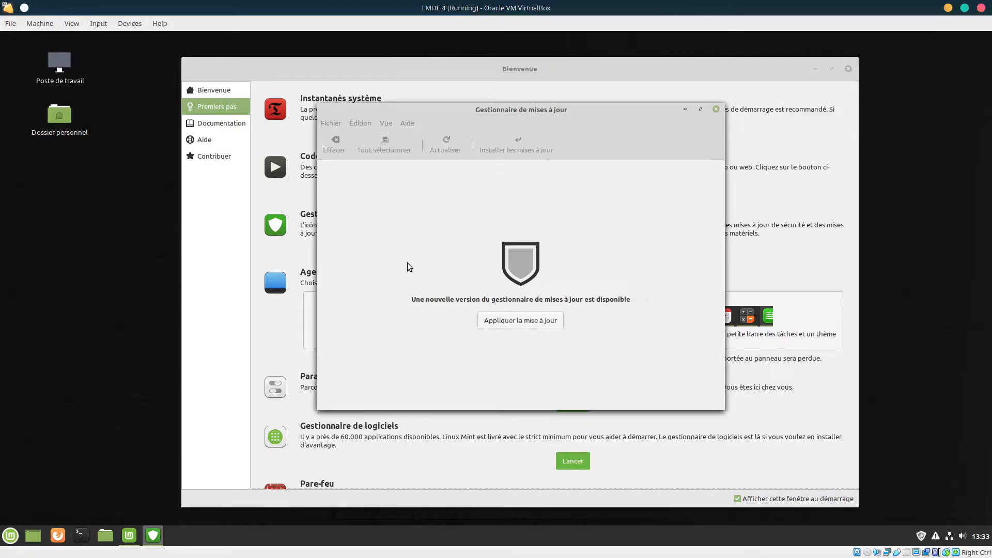
# Enlarge the Update Manager, review the 131 updates, and install them with the required extra packages
pyautogui.moveTo(467, 200); pyautogui.dragTo(442, 116)
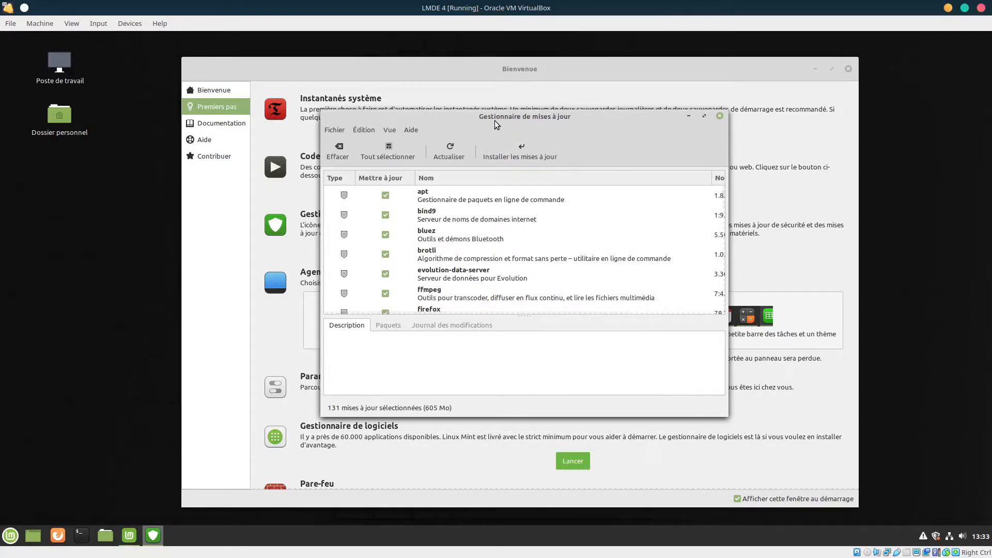
pyautogui.moveTo(493, 120); pyautogui.dragTo(320, 66)
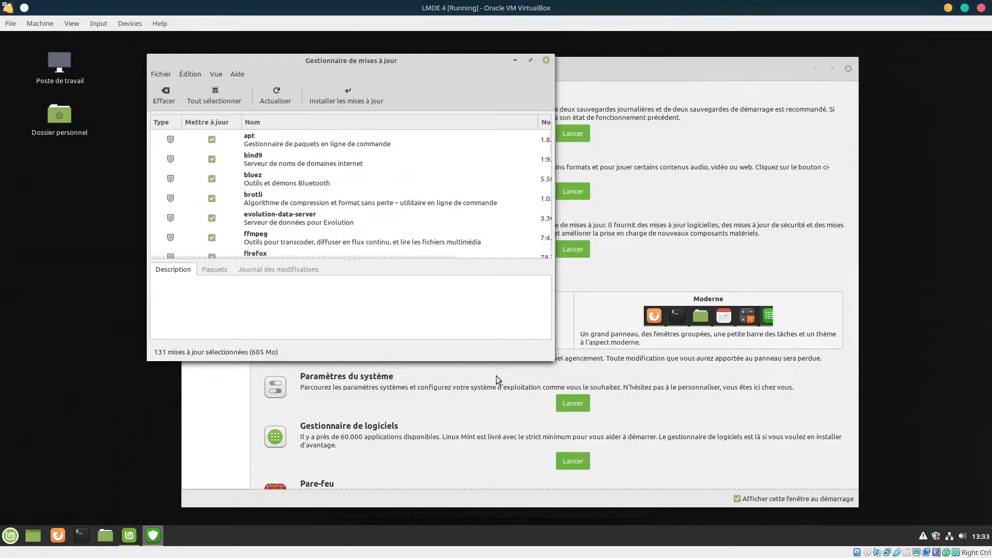
pyautogui.moveTo(555, 362); pyautogui.dragTo(940, 514)
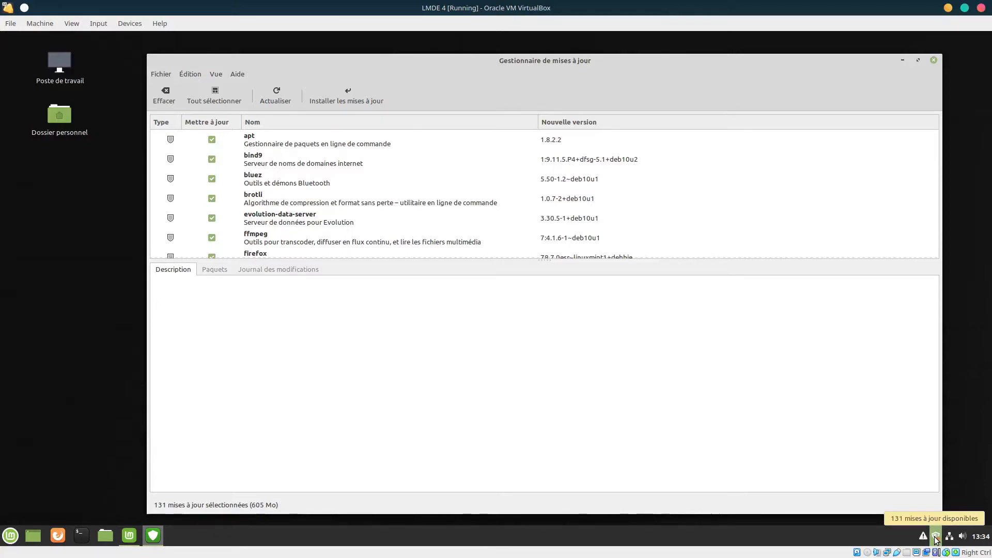
pyautogui.moveTo(451, 259); pyautogui.dragTo(471, 363)
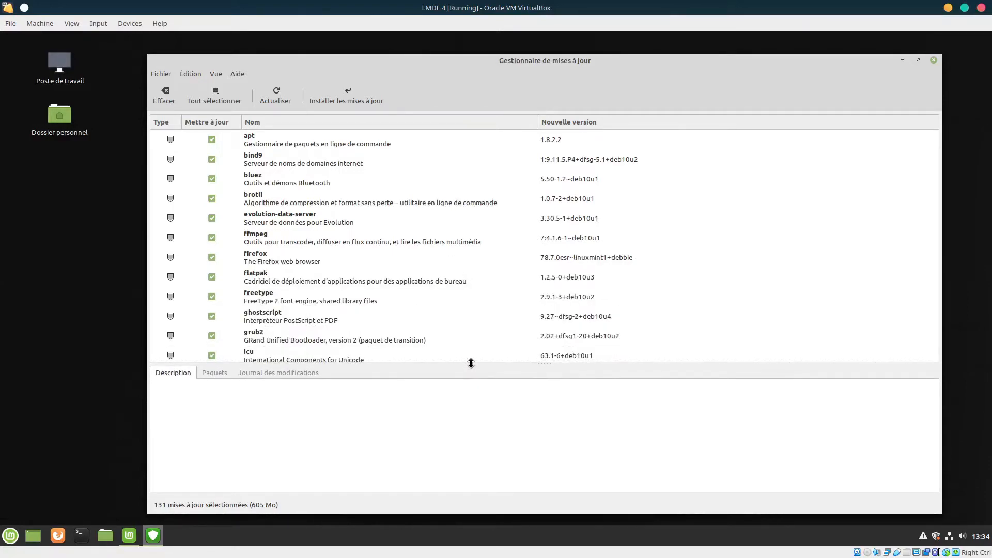
pyautogui.scroll(-2, 464, 206)
pyautogui.scroll(-1, 454, 219)
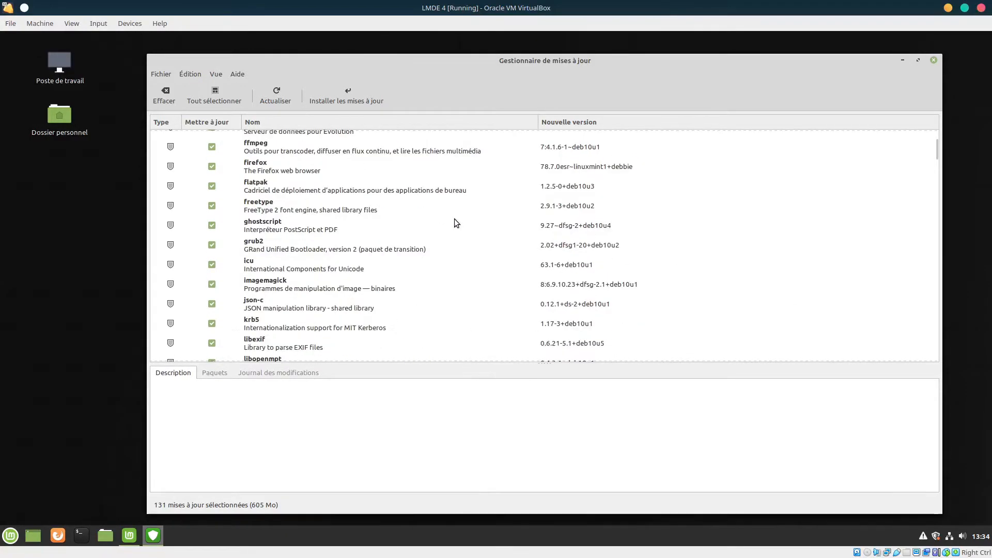
pyautogui.scroll(-2, 363, 275)
pyautogui.scroll(4, 364, 276)
pyautogui.scroll(1, 363, 276)
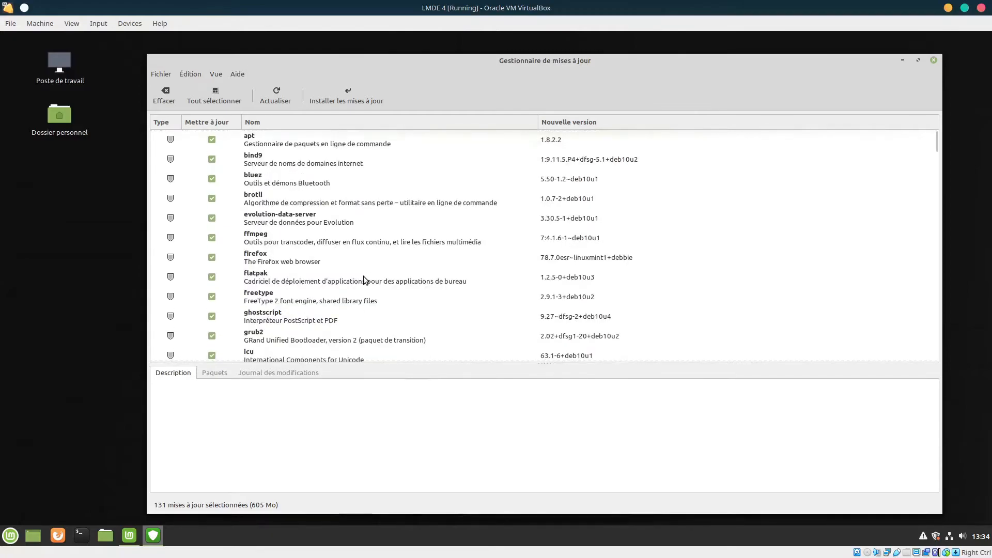
pyautogui.click(337, 92)
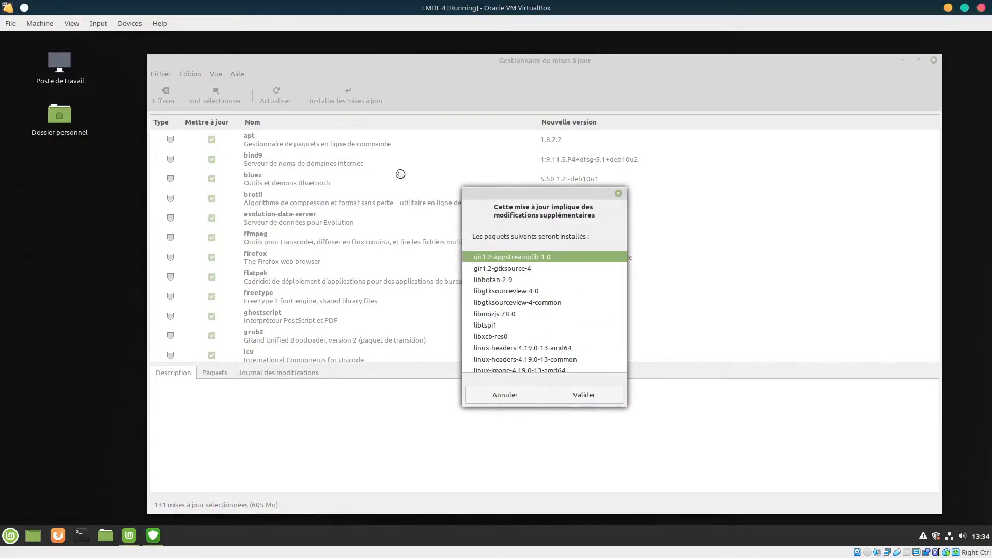
pyautogui.click(580, 395)
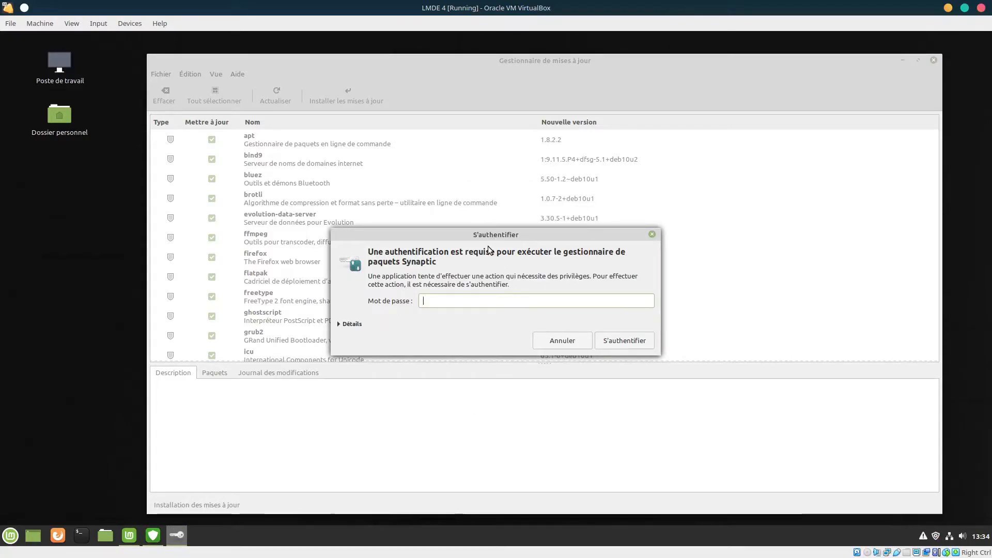
# Enter the account password in the S'authentifier dialog to begin downloading the updates
pyautogui.write('••••••••••')
pyautogui.press('Return')
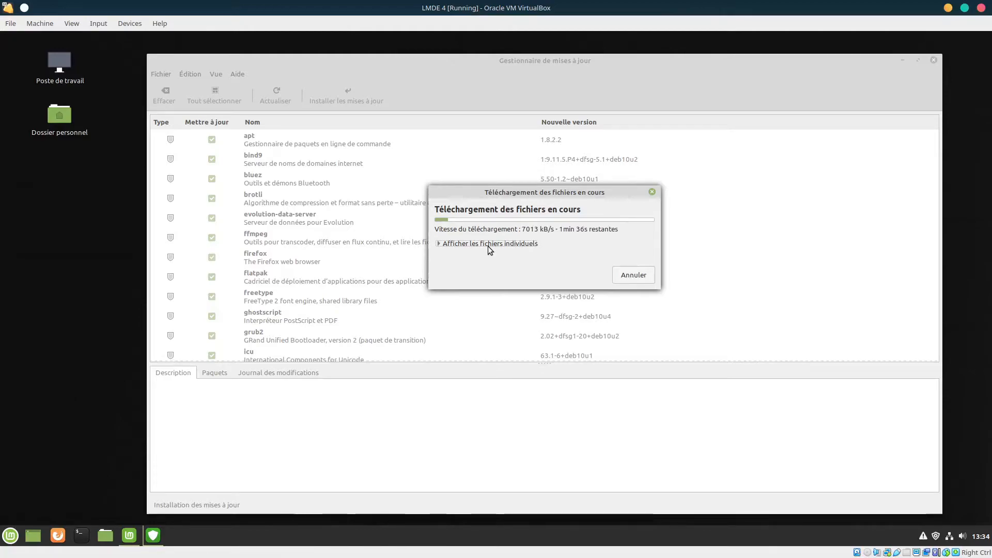
# Expand 'Afficher les fichiers individuels' to list each update file being downloaded
pyautogui.click(488, 246)
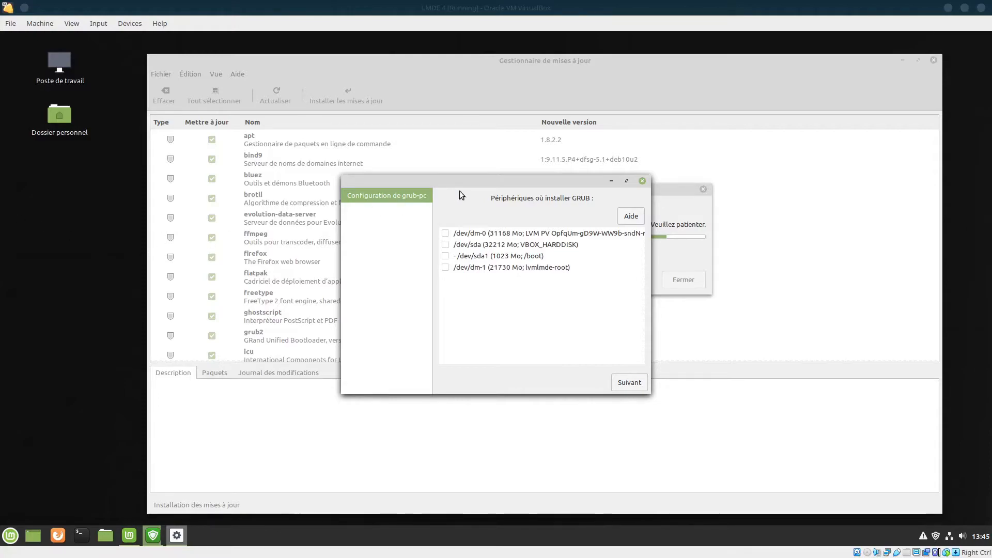
# Select /dev/sda as the GRUB install device in the grub-pc dialog and continue
pyautogui.moveTo(481, 178); pyautogui.dragTo(534, 157)
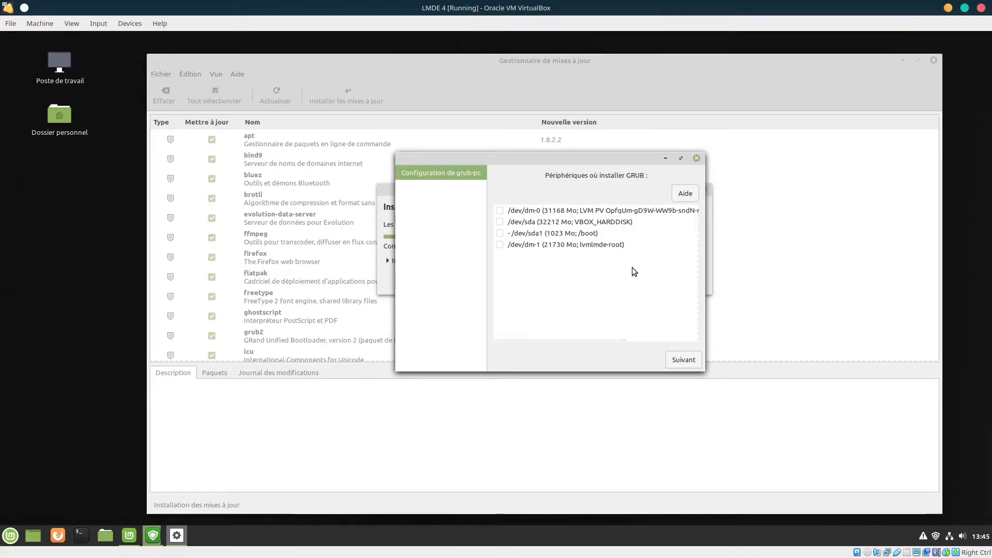
pyautogui.moveTo(632, 267)
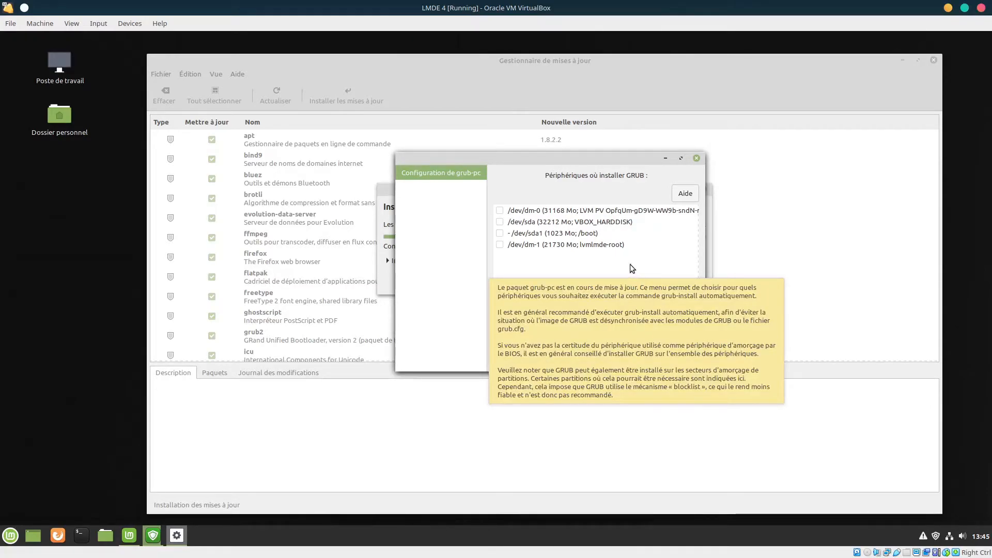
pyautogui.click(499, 223)
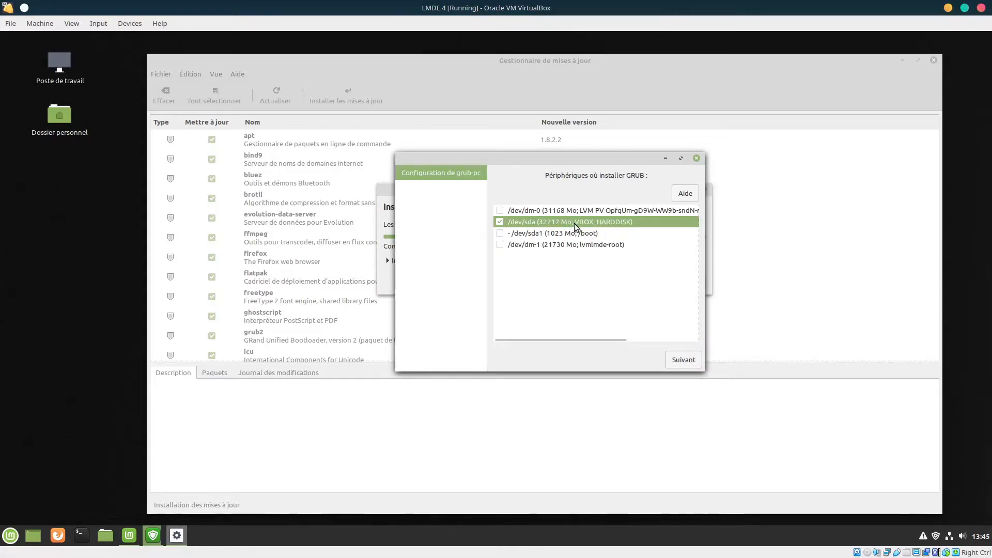
pyautogui.moveTo(575, 224)
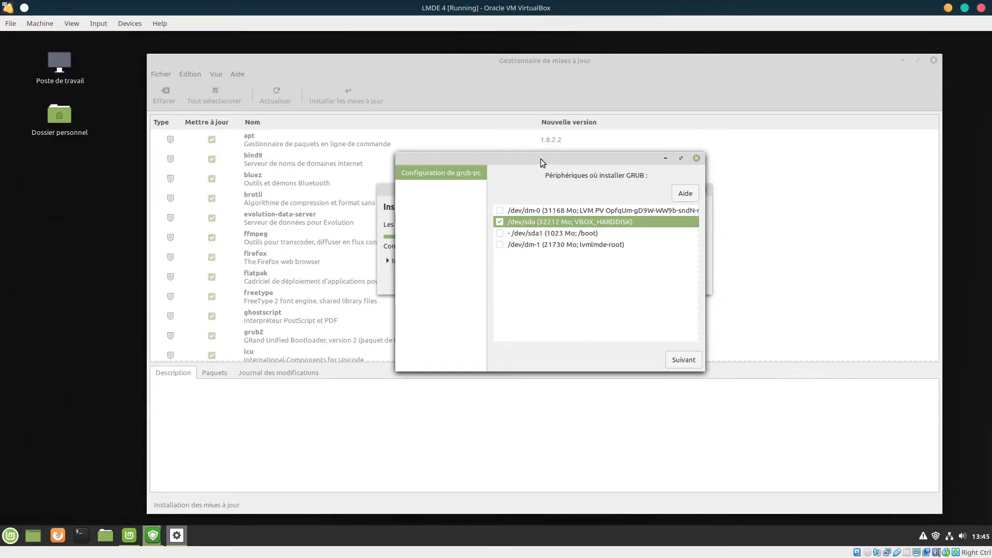
pyautogui.click(682, 358)
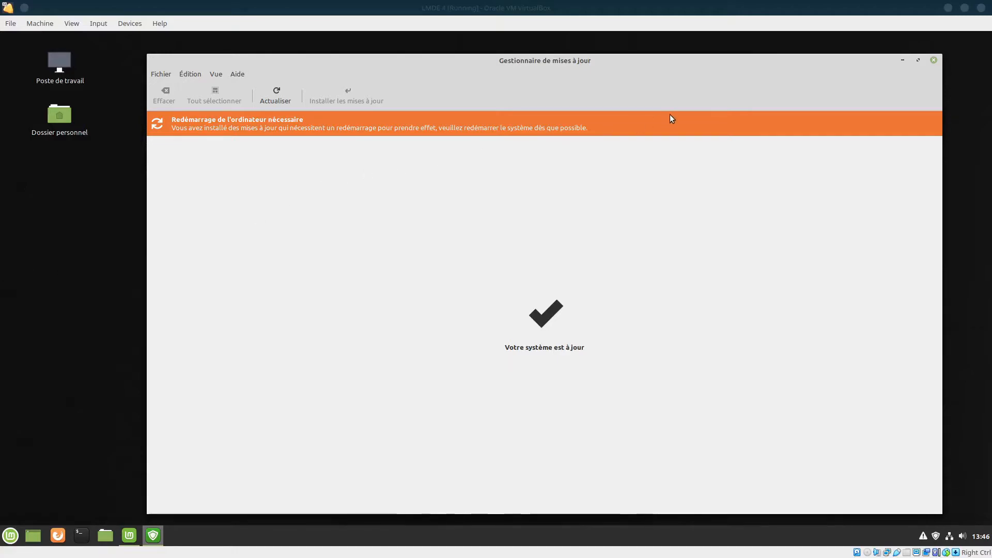
# Close the Update Manager and Welcome windows, then bring up the Mint menu's shutdown dialog
pyautogui.click(934, 61)
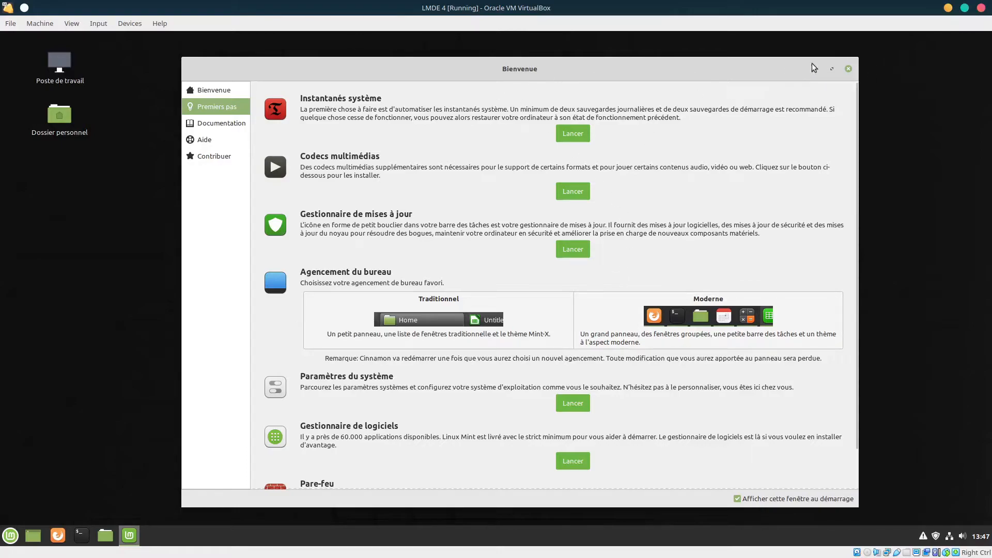
pyautogui.click(849, 68)
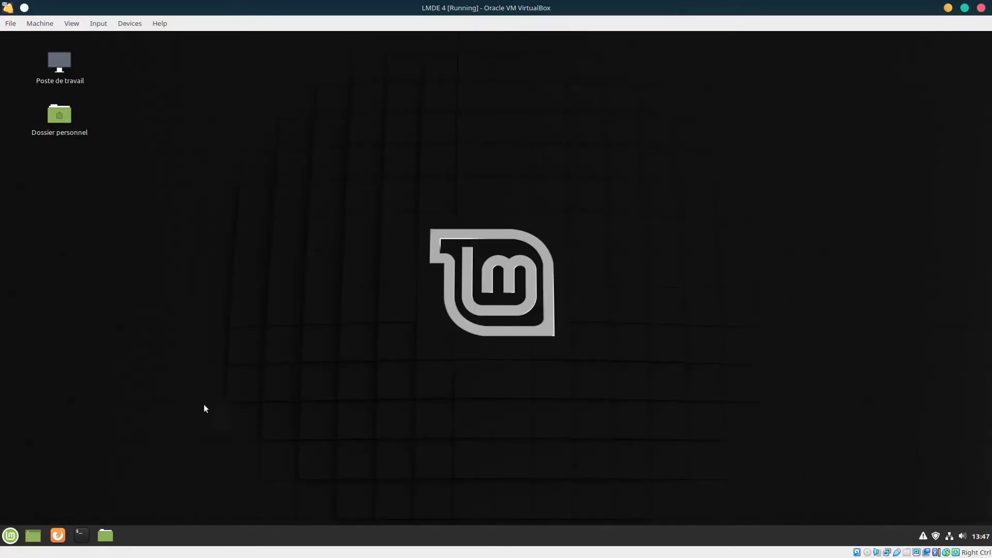
pyautogui.click(10, 535)
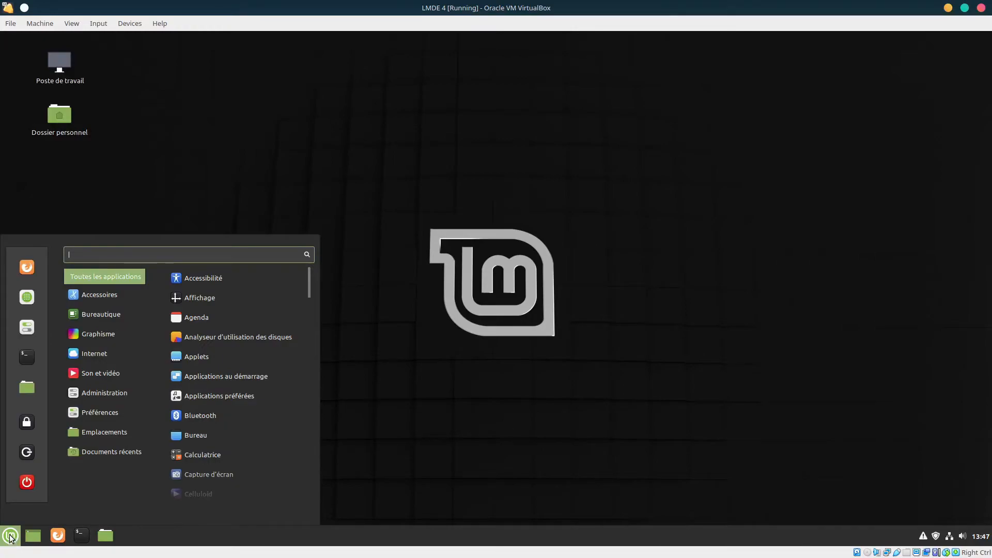
pyautogui.click(27, 482)
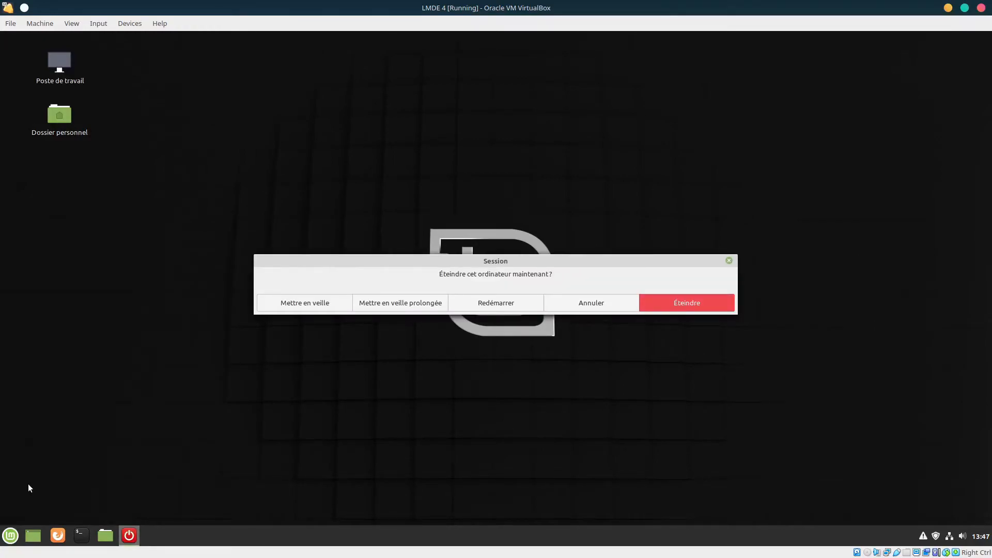
# Restart the LMDE guest, unlock the encrypted disk with its passphrase and log in with the account password
pyautogui.click(485, 305)
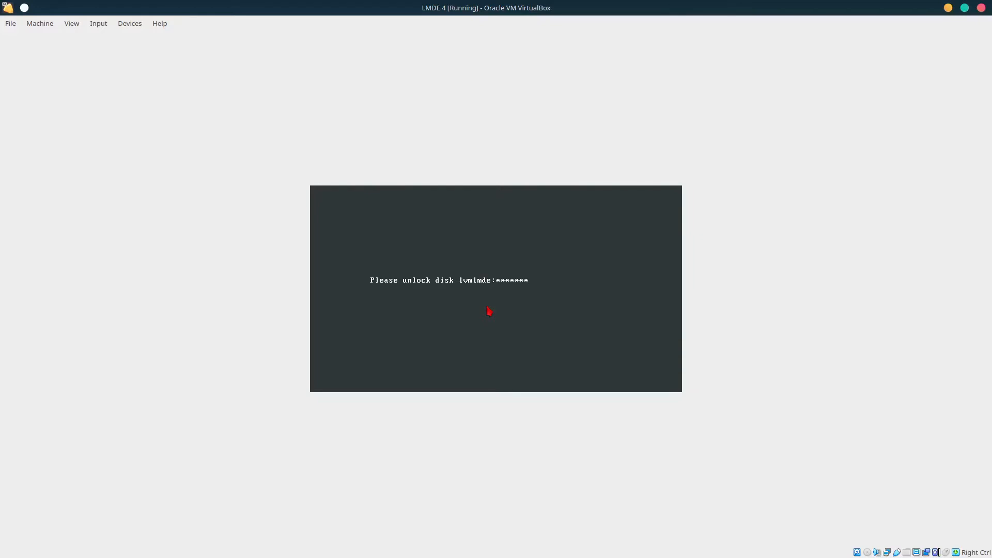
pyautogui.press('Return')
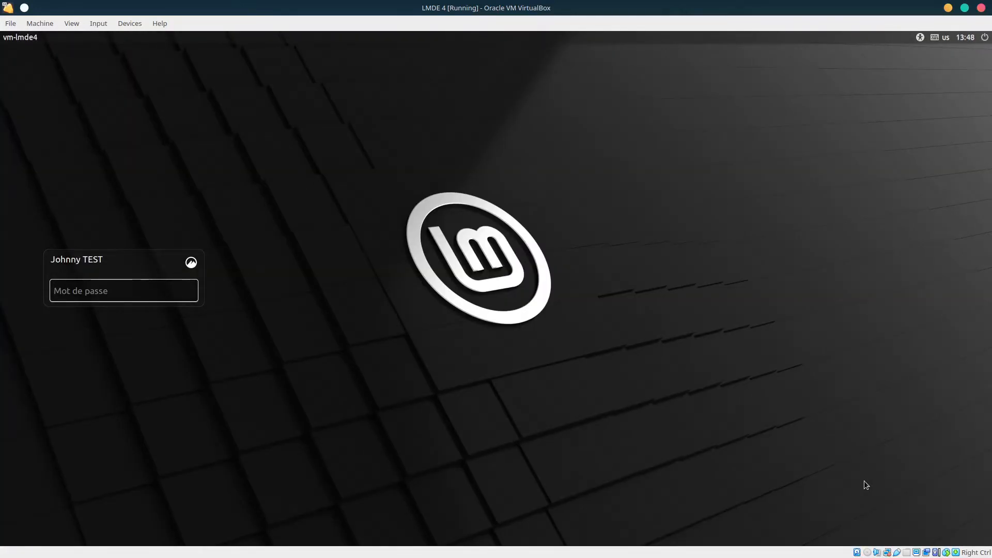
pyautogui.write('••••••••••')
pyautogui.press('Return')
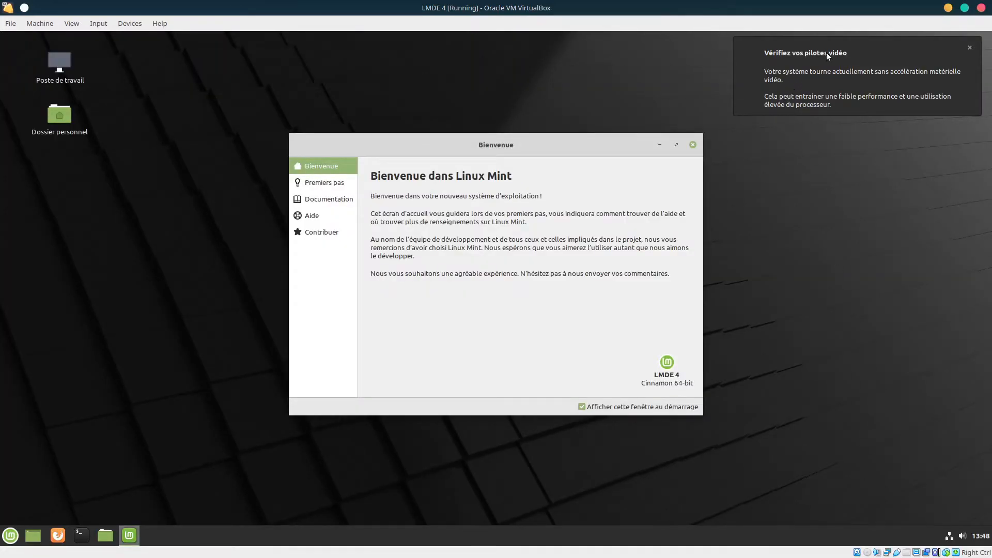
# Dismiss the video-driver notice, open the Welcome window's 'Premiers pas' page and stretch the window taller
pyautogui.click(969, 49)
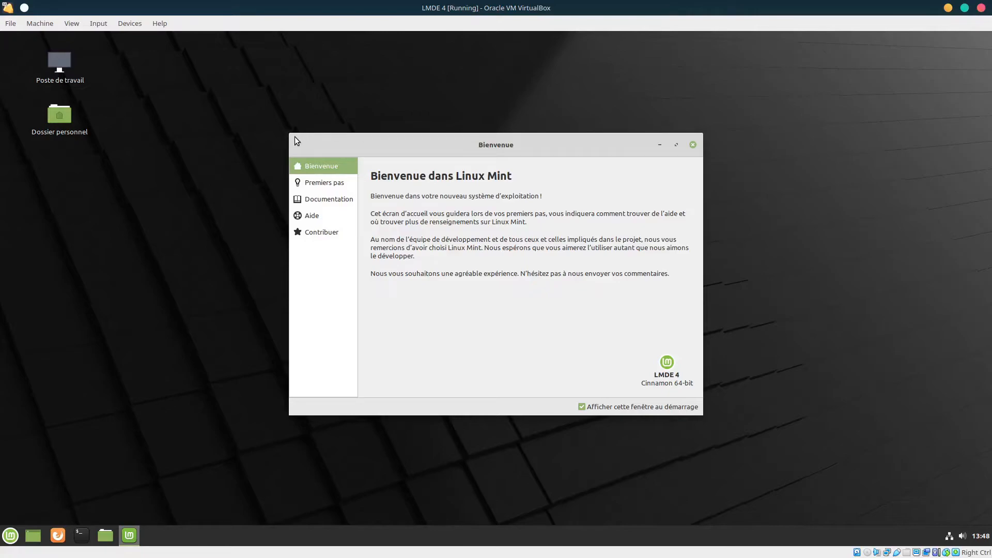
pyautogui.moveTo(291, 135); pyautogui.dragTo(262, 86)
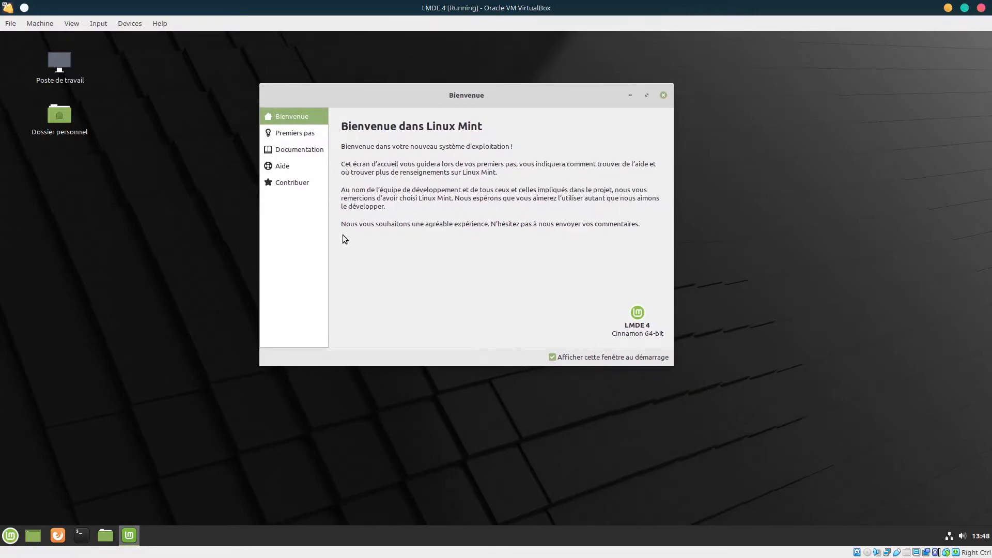
pyautogui.click(298, 134)
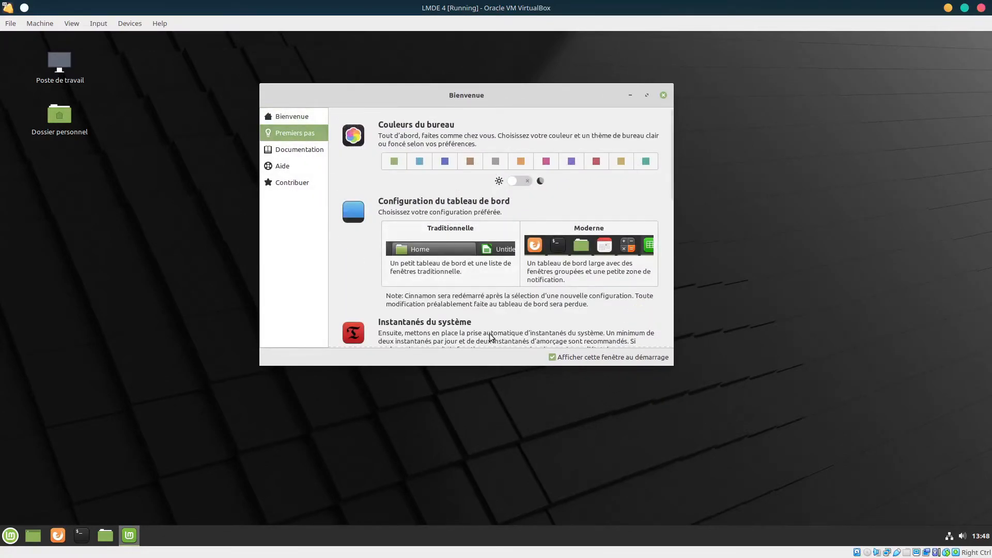
pyautogui.moveTo(490, 363); pyautogui.dragTo(518, 525)
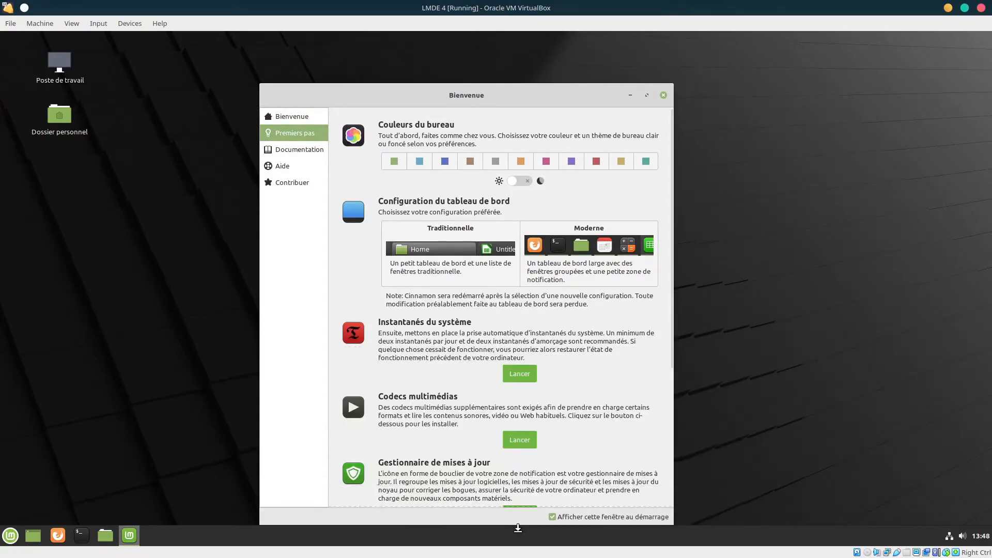
pyautogui.moveTo(487, 84); pyautogui.dragTo(490, 44)
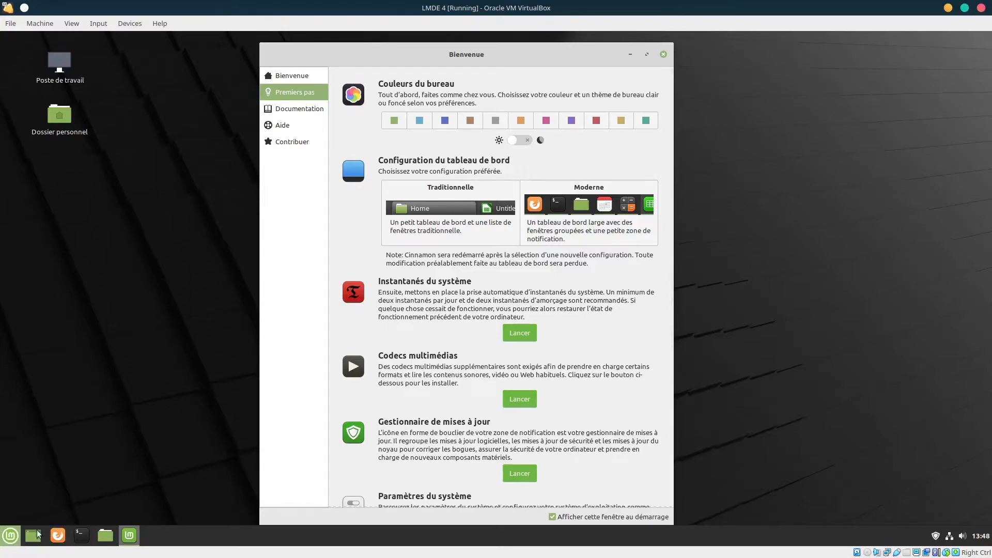
# Try the red accent colour and the dark theme, then return to the light theme
pyautogui.click(597, 121)
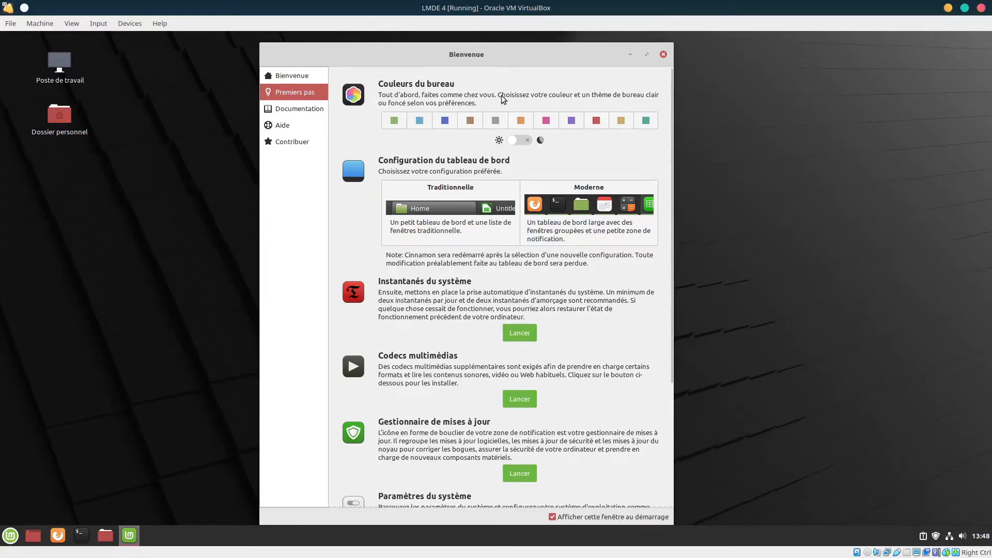
pyautogui.click(517, 140)
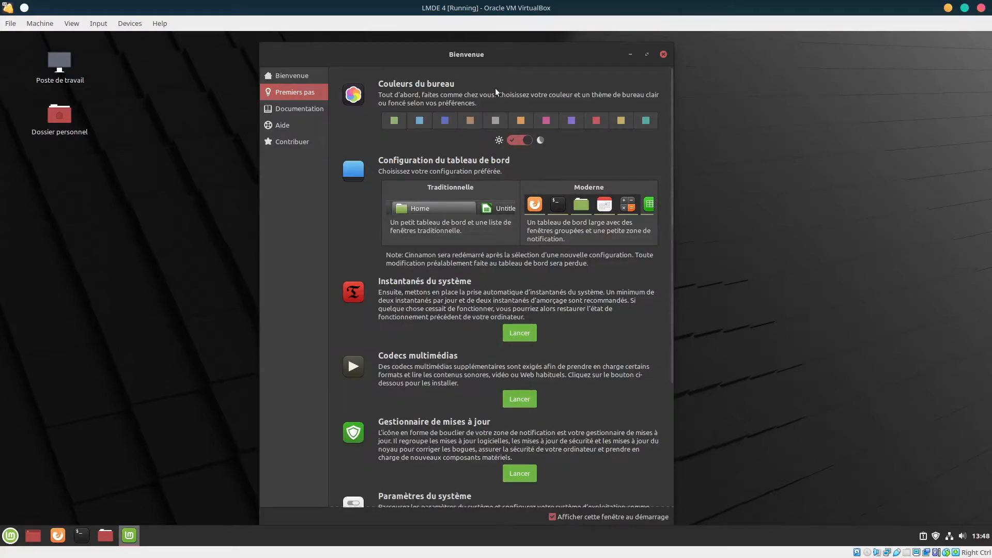
pyautogui.click(519, 140)
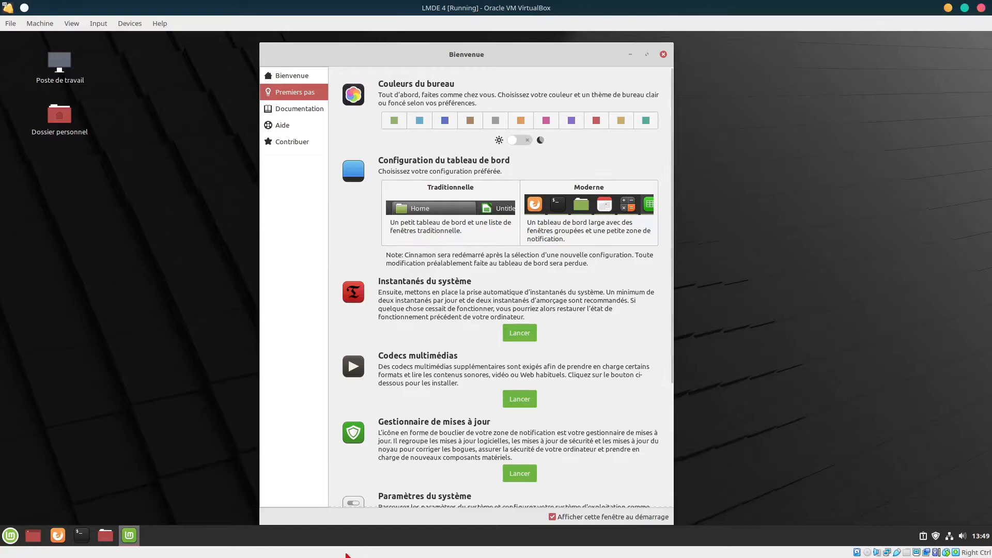
# Try the traditional then modern panel layout, dismiss the video-driver warning and scroll the Welcome page
pyautogui.click(442, 209)
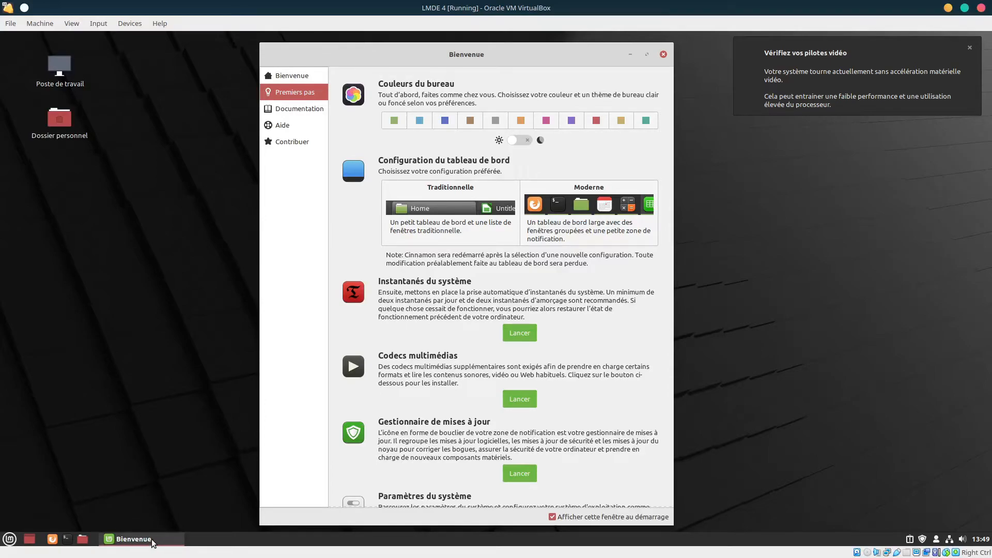
pyautogui.moveTo(151, 539)
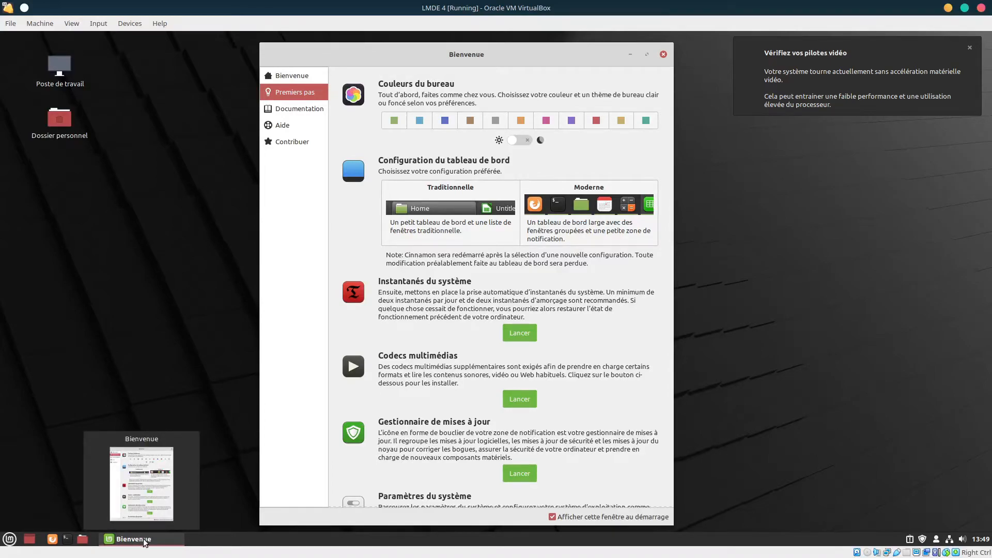
pyautogui.click(577, 203)
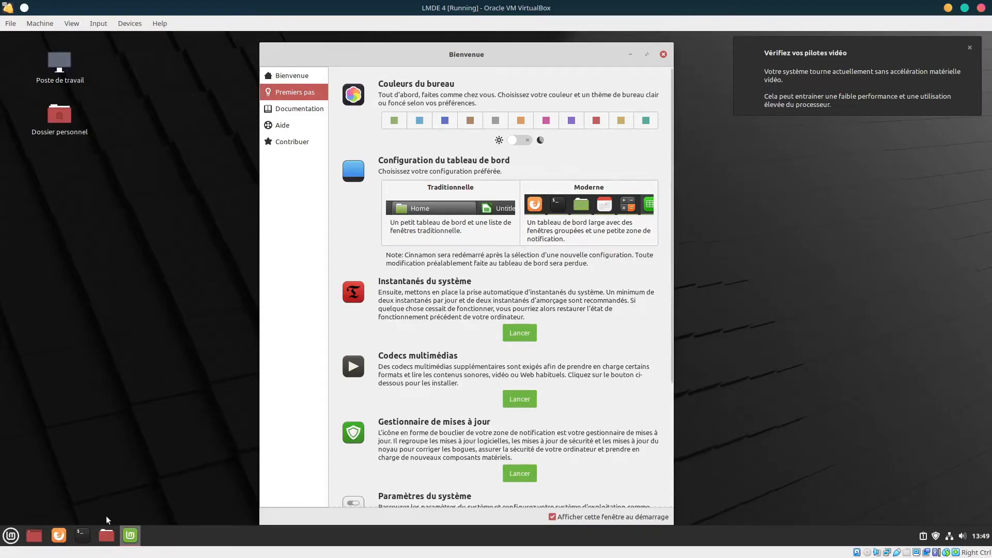
pyautogui.click(970, 49)
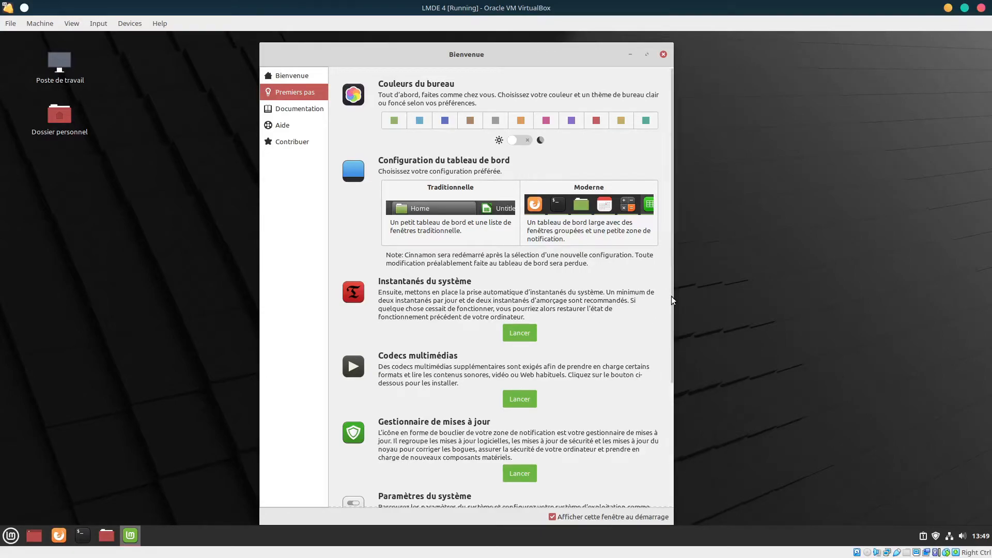
pyautogui.moveTo(672, 310); pyautogui.dragTo(670, 393)
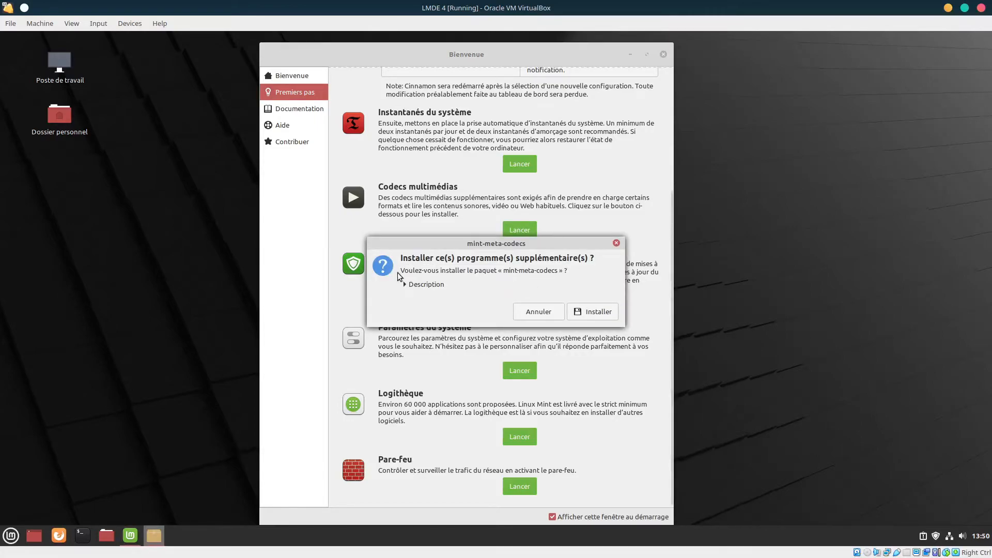
# Confirm installing the mint-meta-codecs package and authenticate with the account password
pyautogui.click(606, 312)
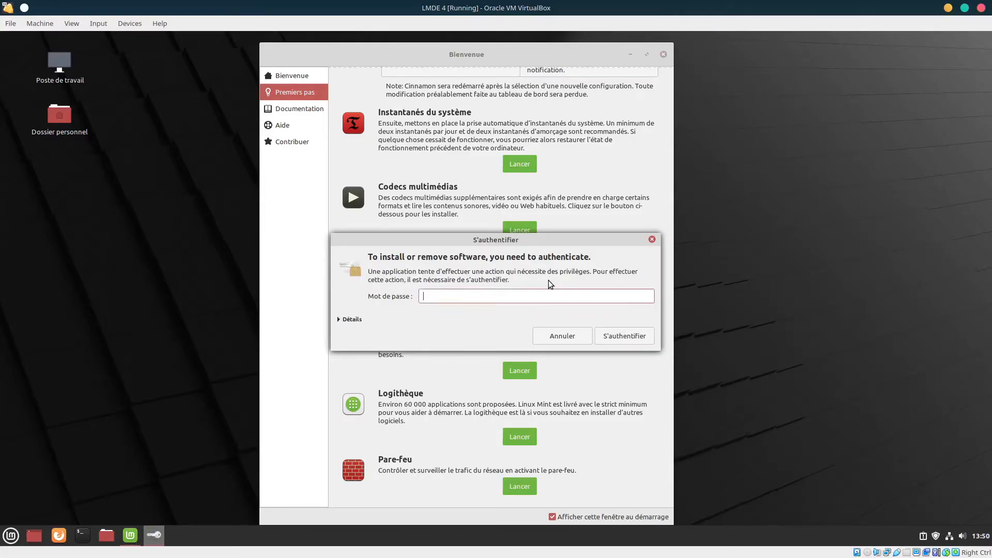
pyautogui.write('*********')
pyautogui.press('Return')
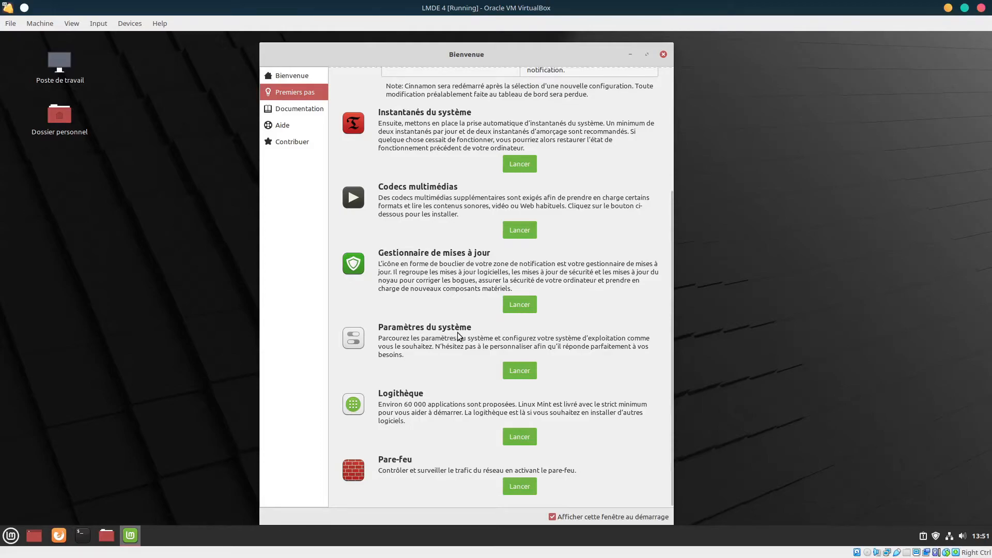
# Open System Settings, scroll through its panels, close it, and open the application menu
pyautogui.click(521, 370)
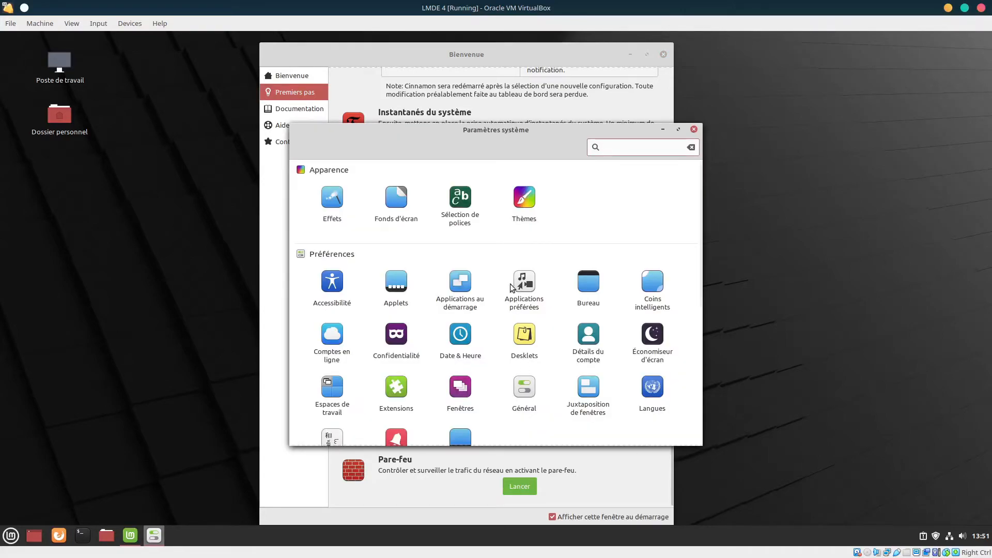
pyautogui.moveTo(439, 131); pyautogui.dragTo(388, 107)
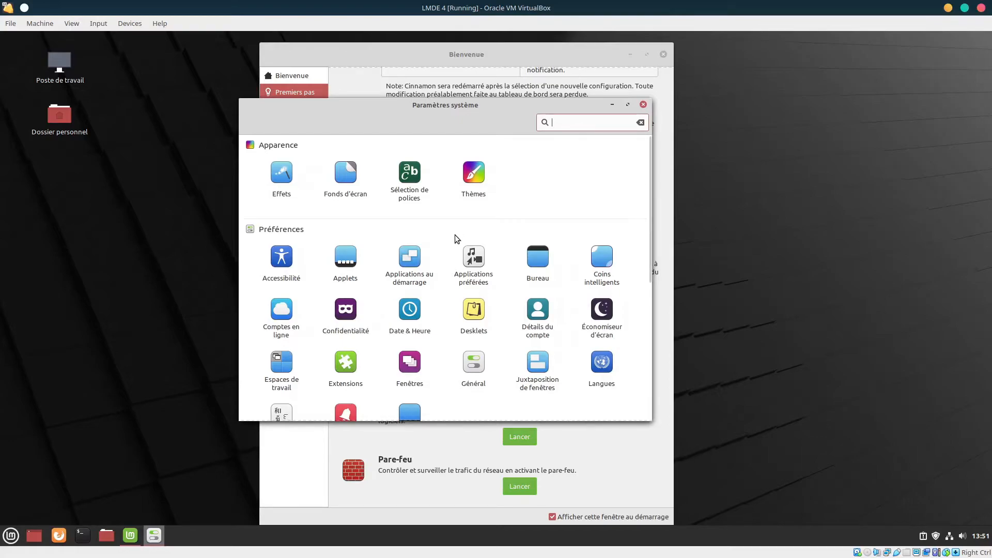
pyautogui.scroll(-1, 454, 234)
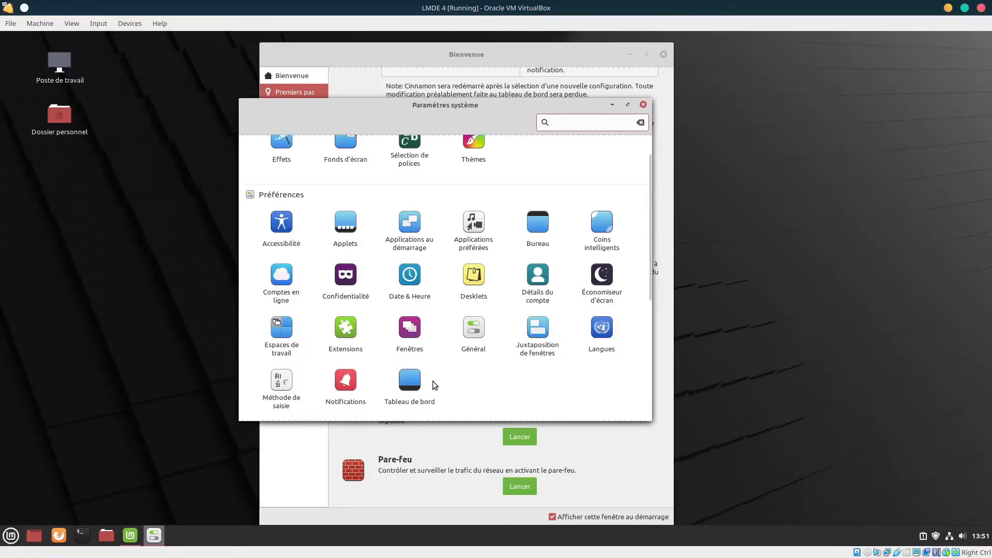
pyautogui.scroll(-6, 436, 377)
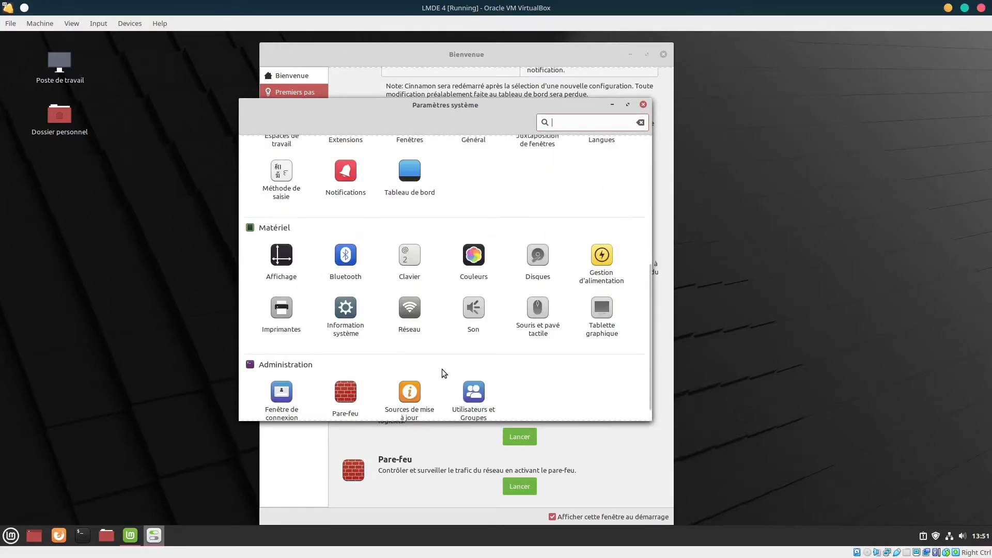
pyautogui.scroll(-1, 442, 369)
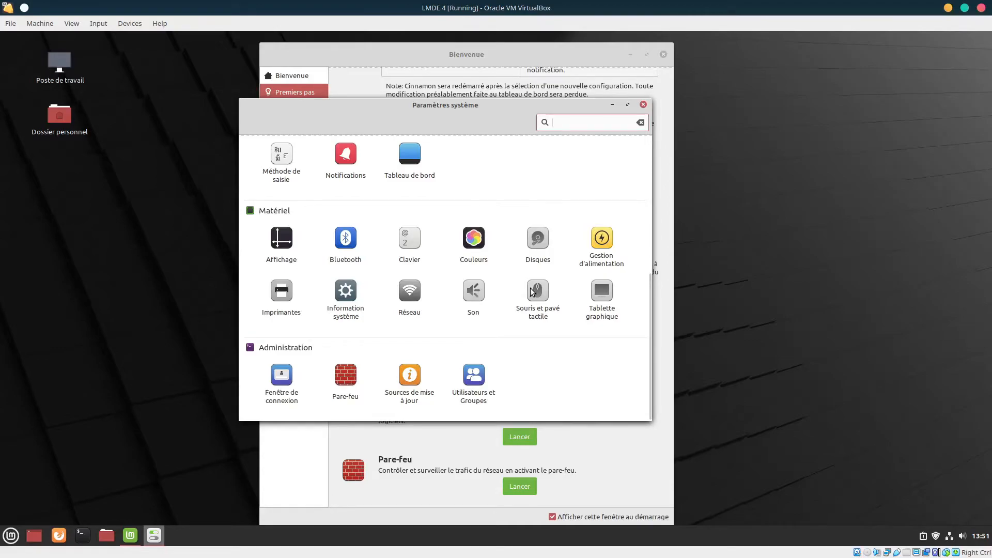
pyautogui.scroll(5, 534, 279)
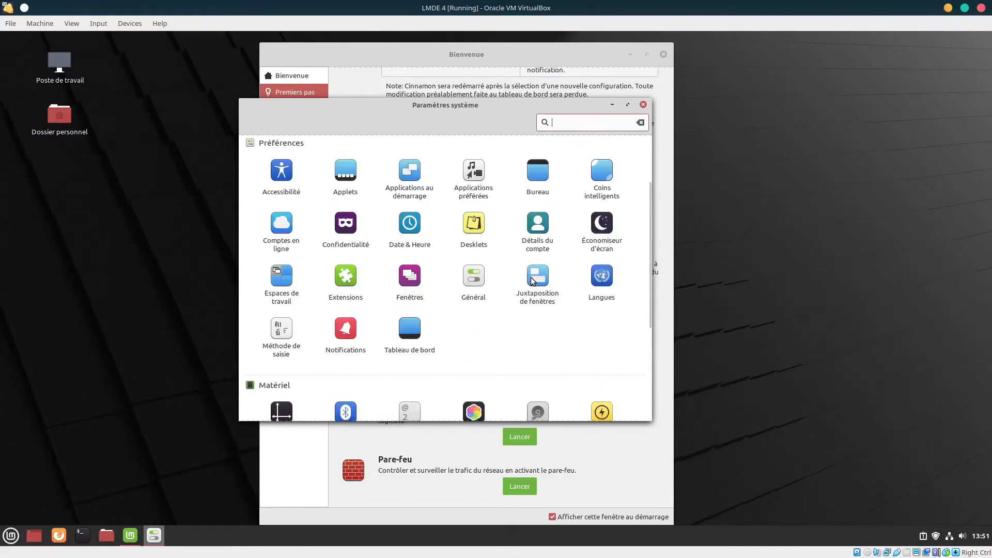
pyautogui.click(643, 104)
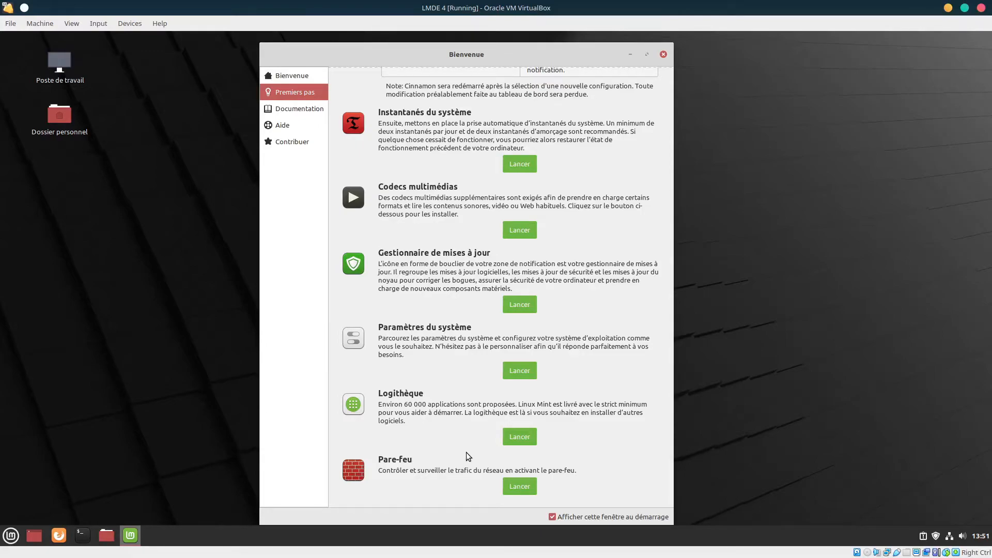
pyautogui.click(10, 536)
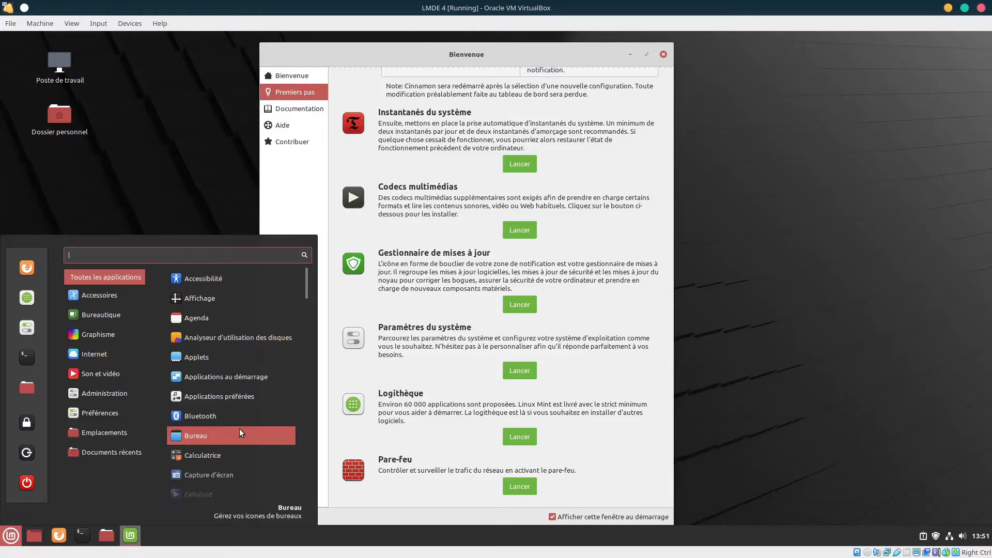
pyautogui.scroll(-5, 239, 429)
pyautogui.scroll(-4, 239, 427)
pyautogui.scroll(-7, 236, 429)
pyautogui.scroll(-2, 230, 428)
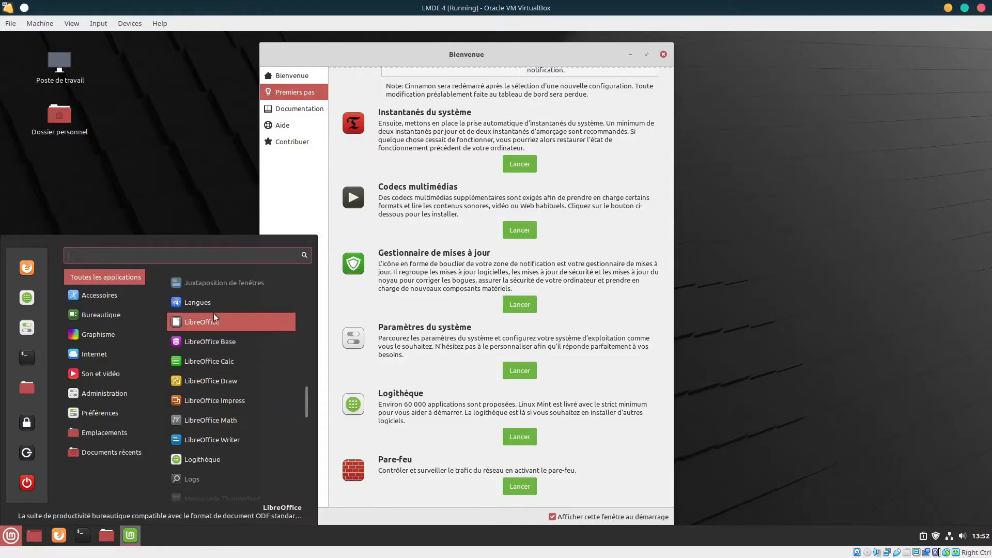
pyautogui.moveTo(120, 295)
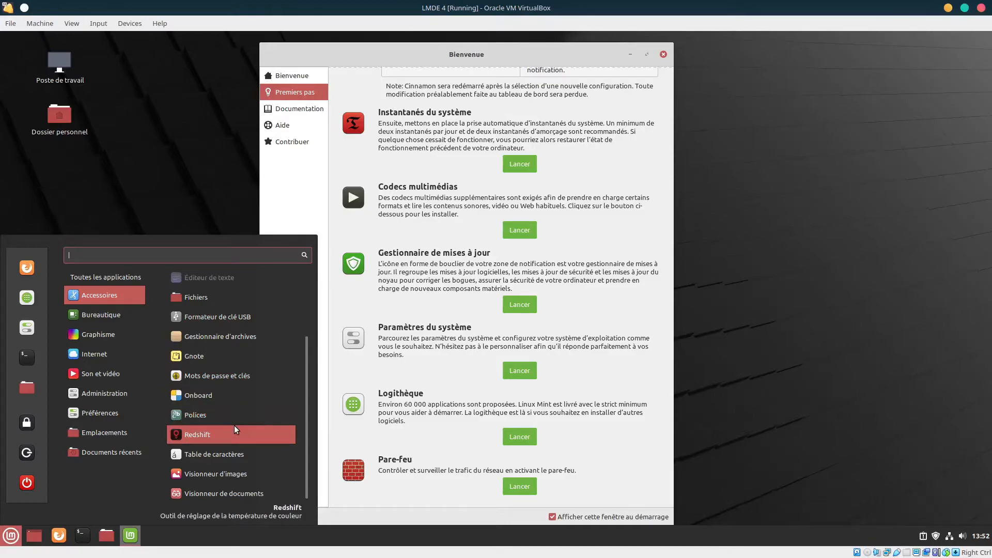
pyautogui.scroll(3, 244, 438)
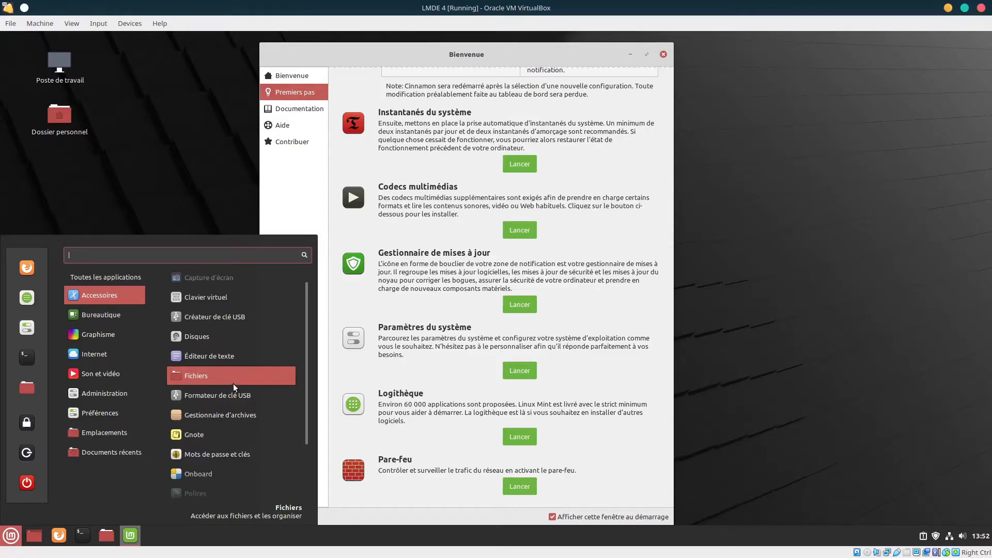
pyautogui.scroll(-3, 243, 394)
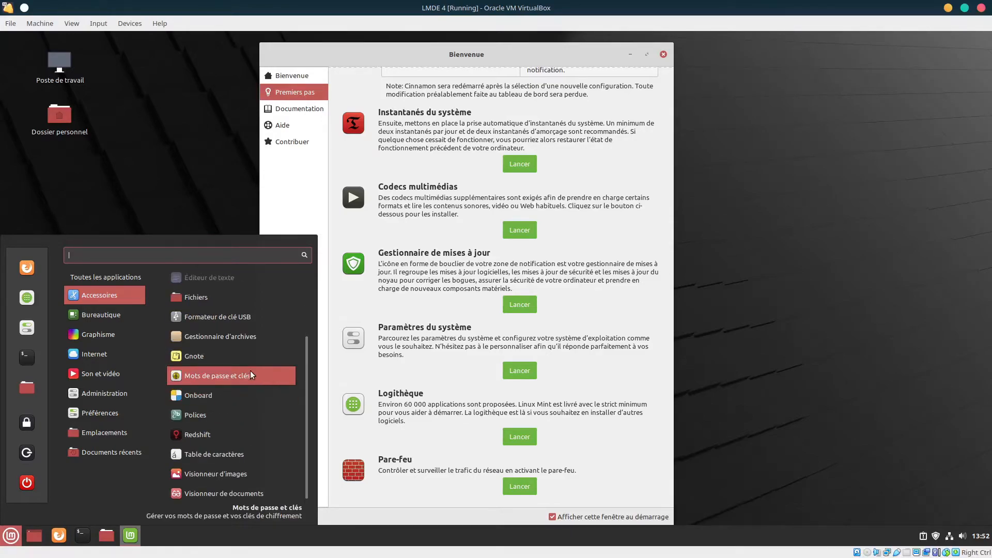
pyautogui.moveTo(103, 319)
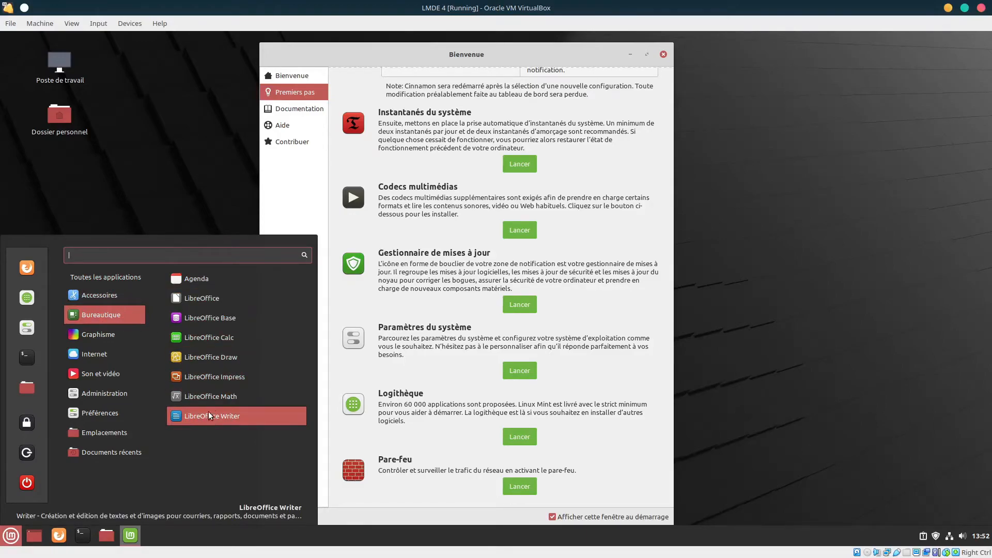
pyautogui.moveTo(123, 334)
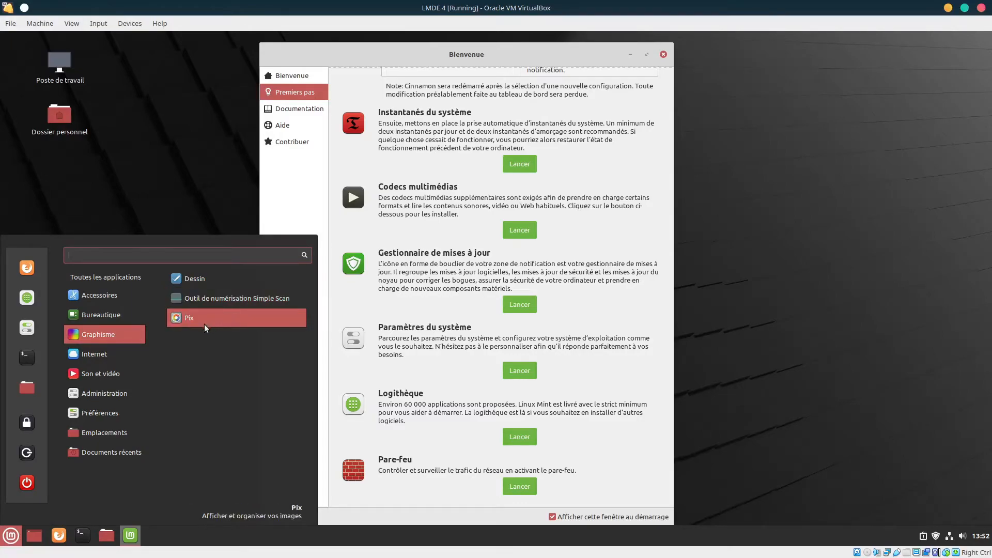
pyautogui.moveTo(113, 354)
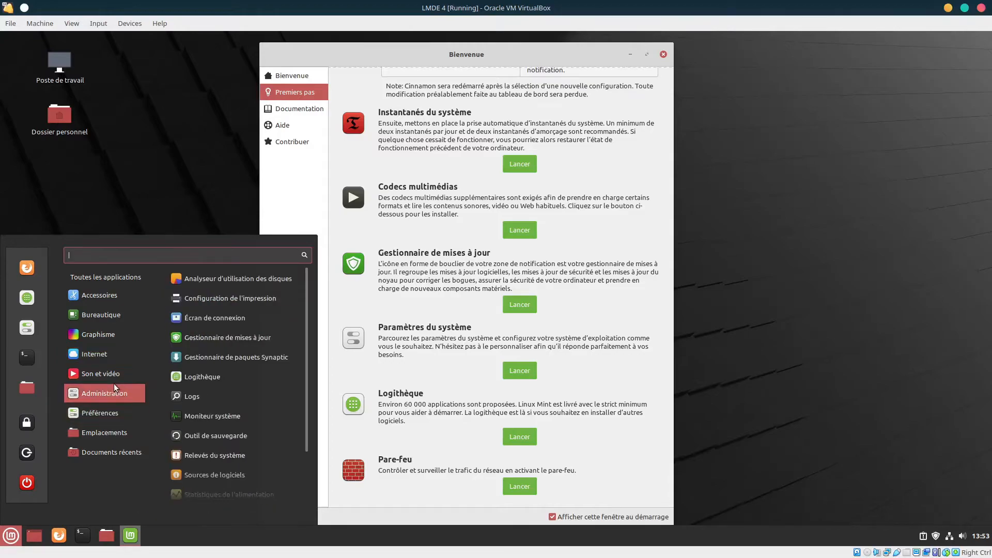
# Browse the Administration, Préférences, Emplacements and Documents récents menu categories
pyautogui.moveTo(111, 376)
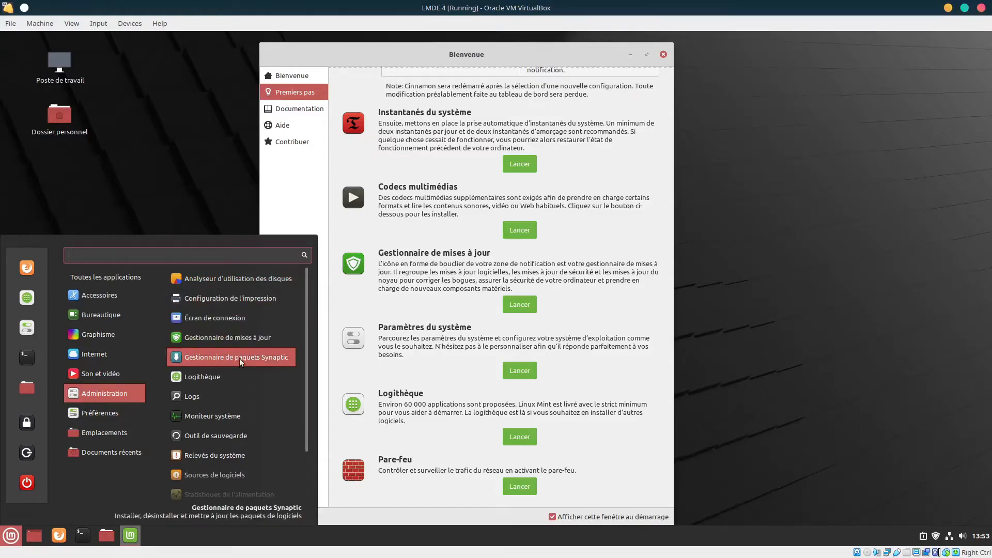
pyautogui.scroll(-1, 244, 374)
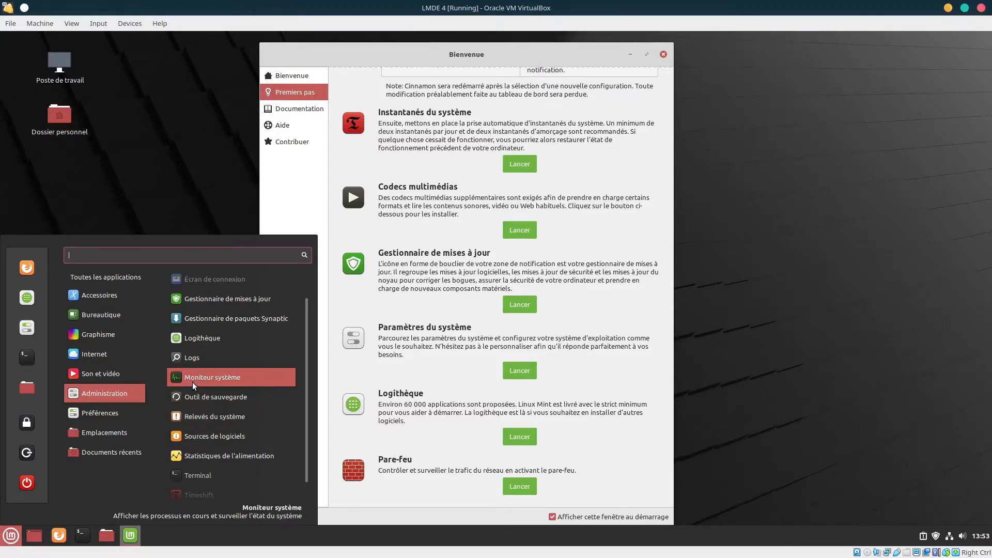
pyautogui.scroll(-1, 239, 455)
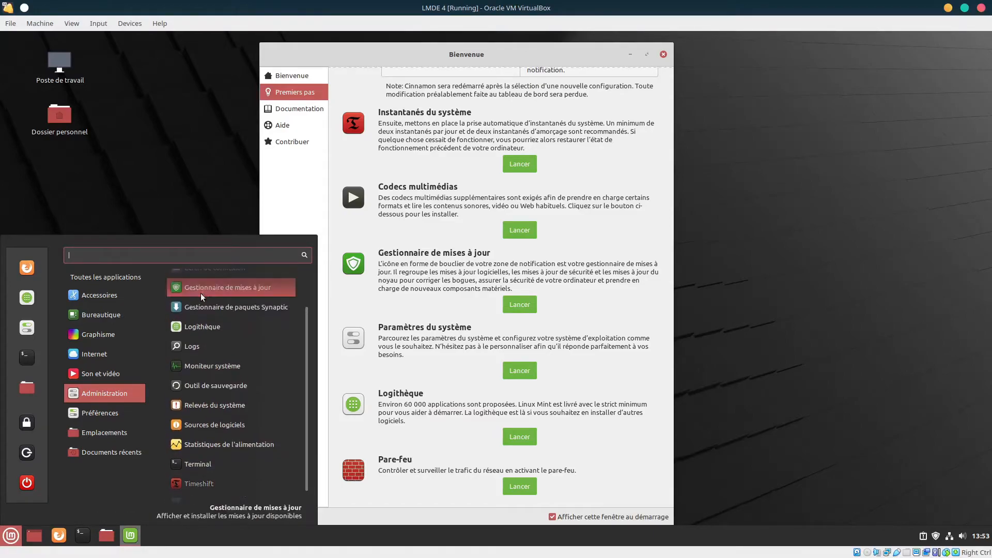
pyautogui.moveTo(100, 412)
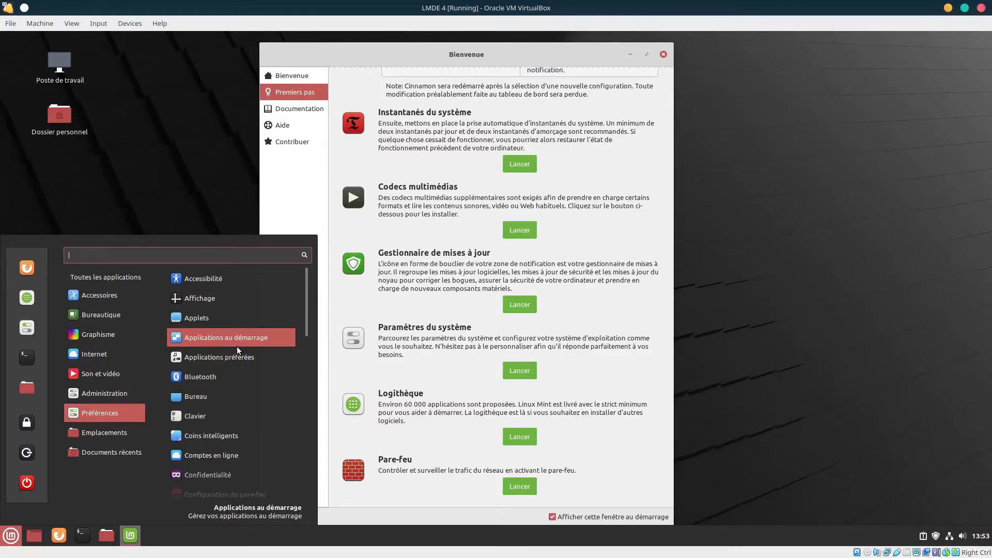
pyautogui.scroll(-5, 237, 346)
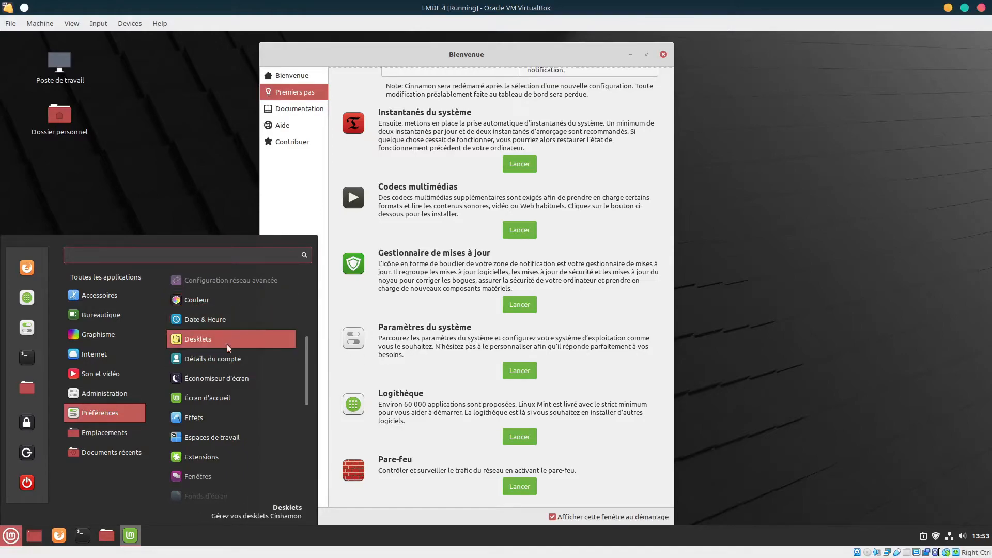
pyautogui.scroll(-6, 239, 372)
pyautogui.scroll(-1, 241, 374)
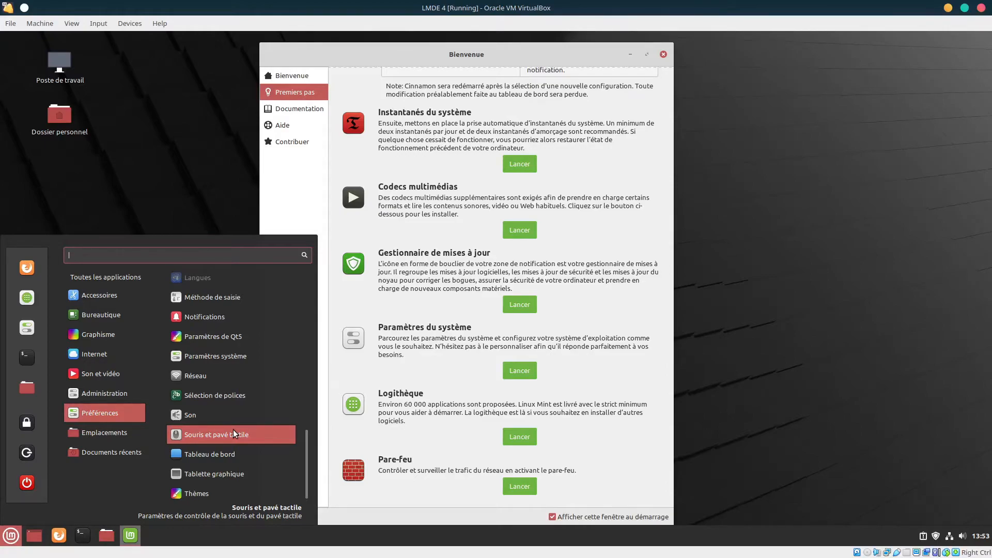
pyautogui.moveTo(82, 432)
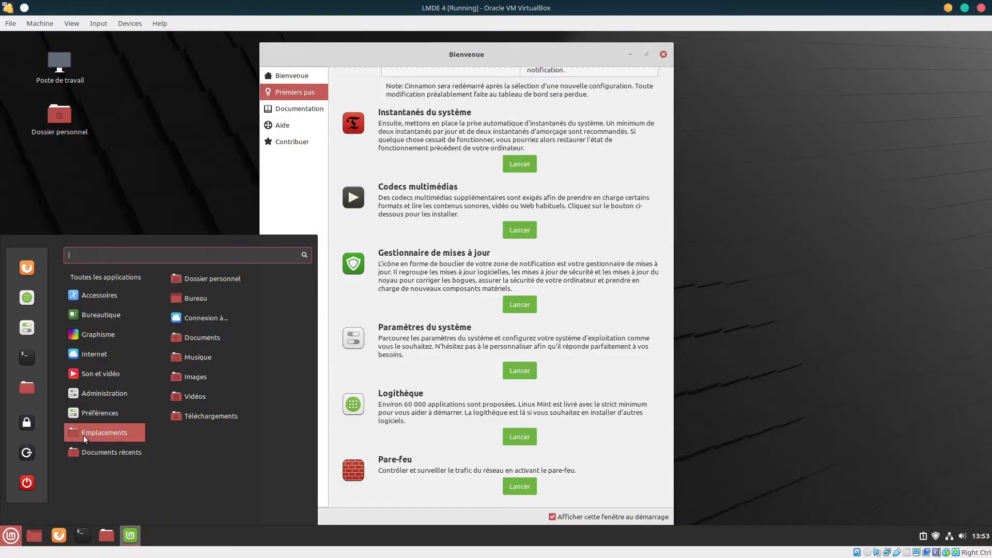
pyautogui.moveTo(74, 452)
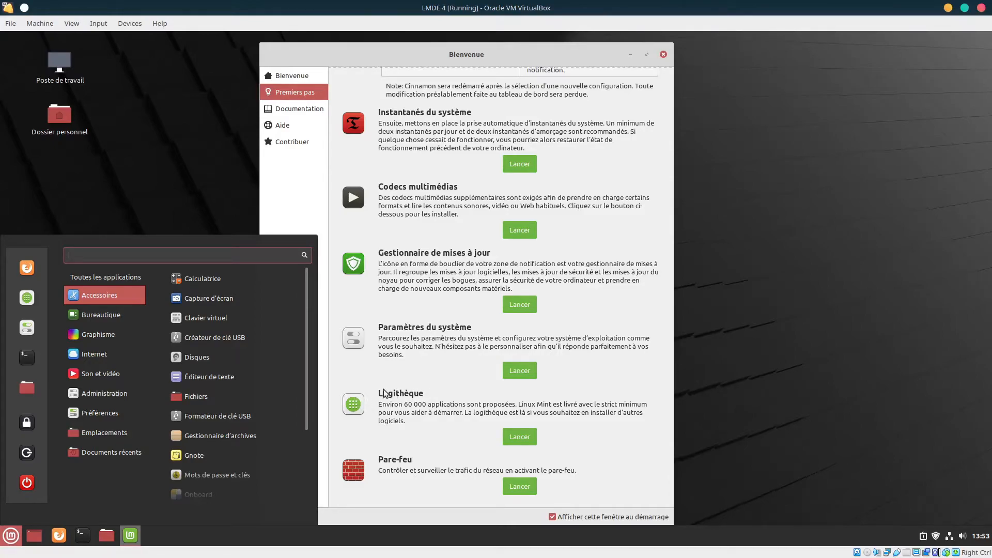
# Dismiss the menu, open Logithèque and enlarge its window to fill most of the desktop
pyautogui.click(525, 439)
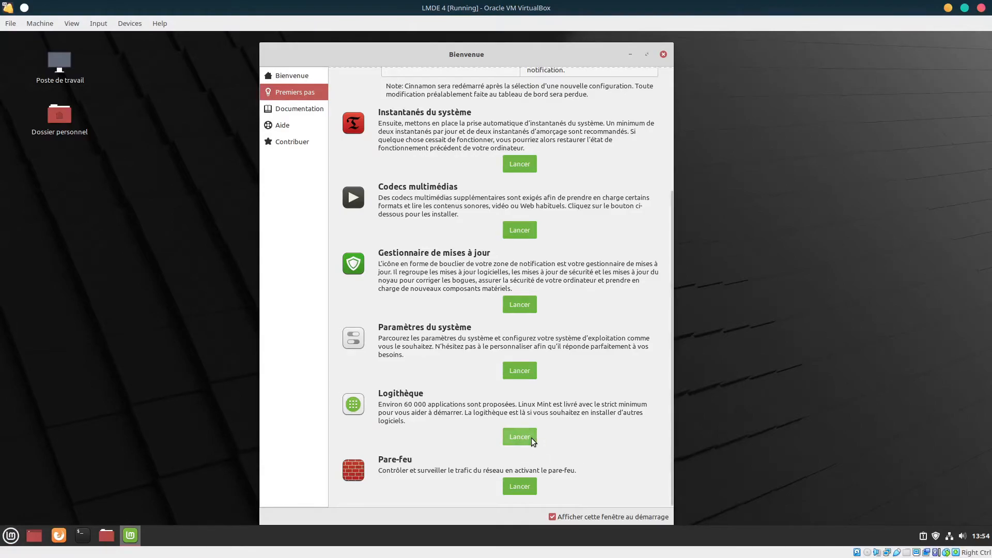
pyautogui.click(526, 438)
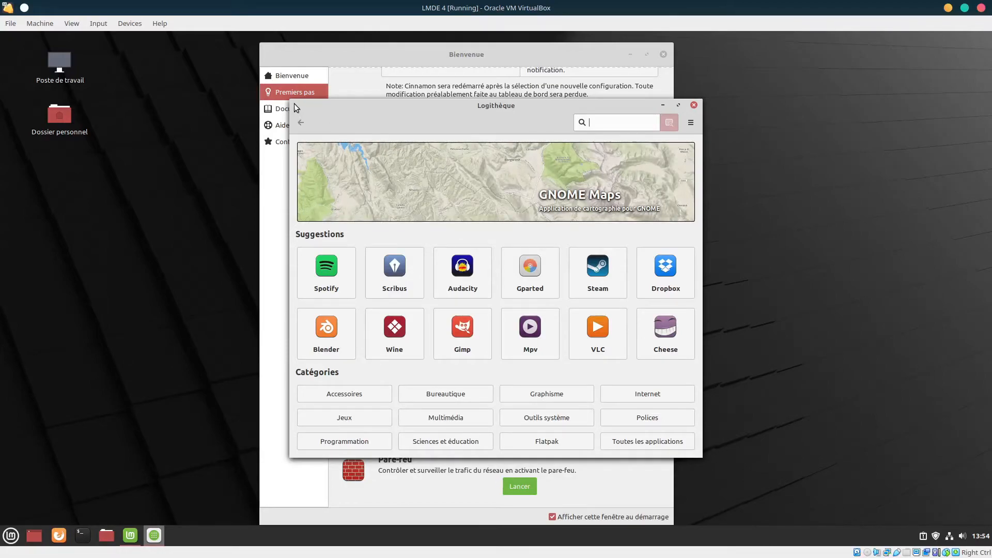
pyautogui.moveTo(291, 101); pyautogui.dragTo(138, 51)
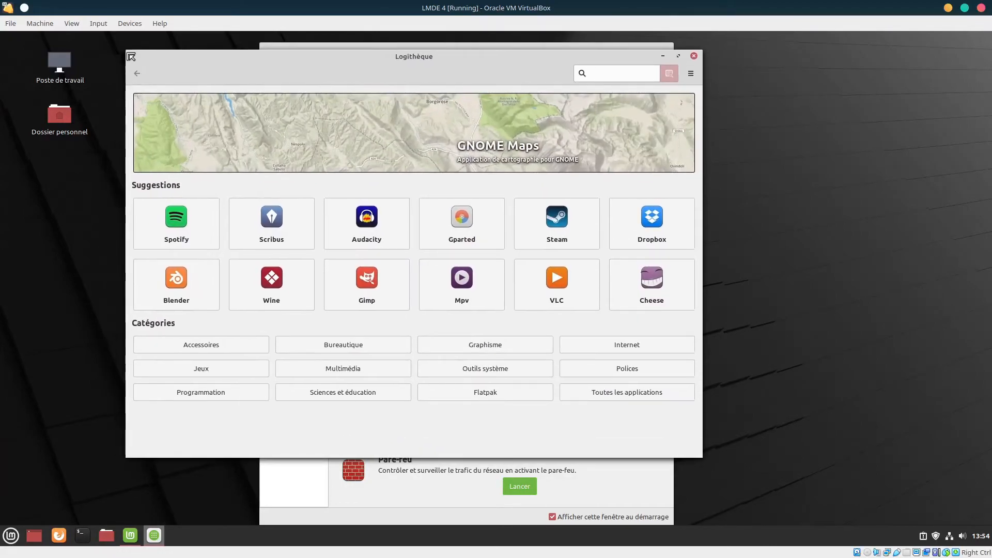
pyautogui.moveTo(700, 455); pyautogui.dragTo(880, 514)
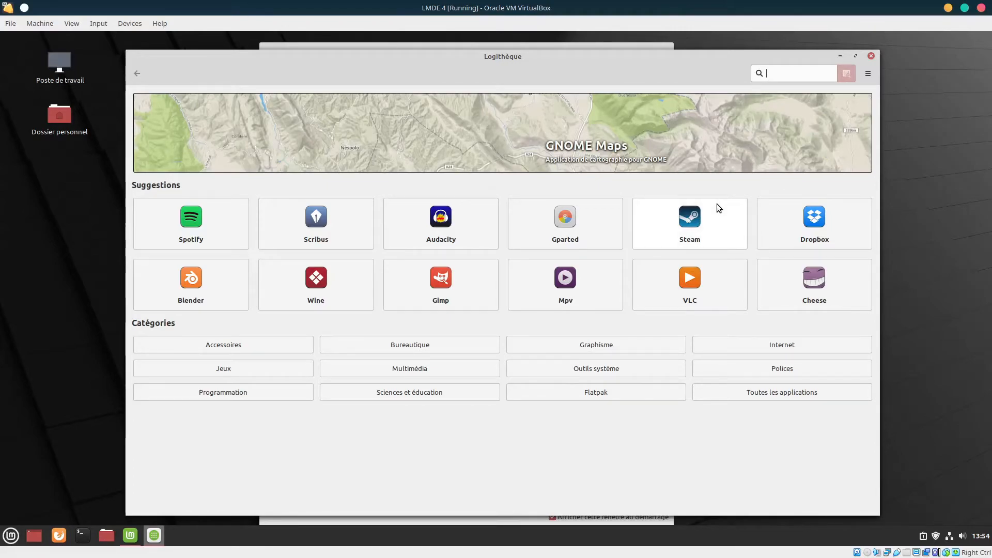
# Open VLC's page in Logithèque, install it and authorise with the account password
pyautogui.click(689, 282)
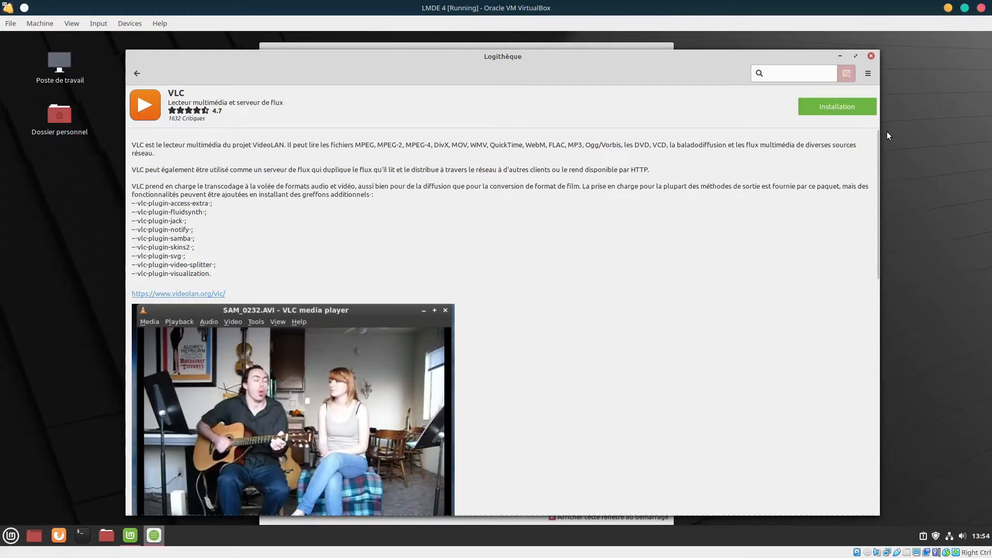
pyautogui.click(837, 106)
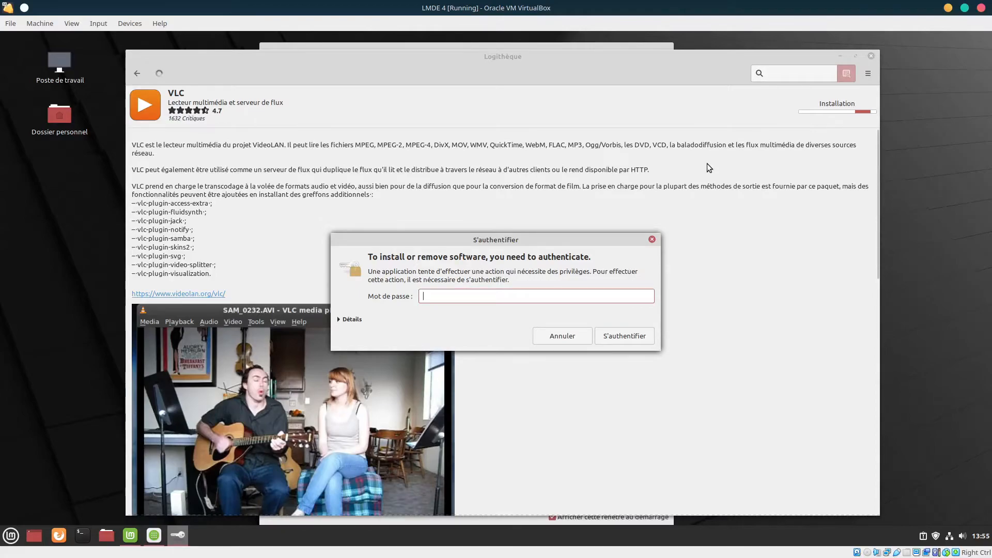
pyautogui.write('••••')
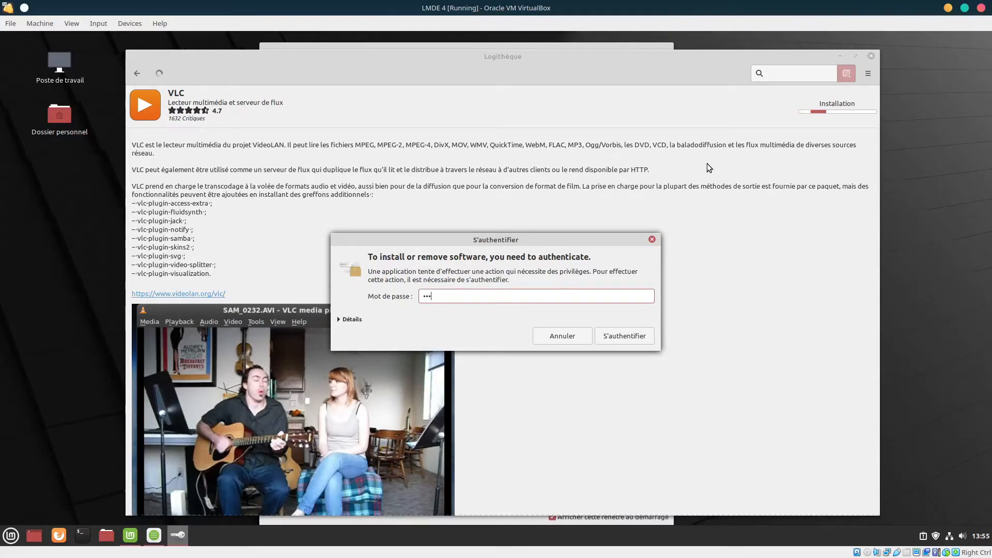
pyautogui.write('••••••')
pyautogui.press('Return')
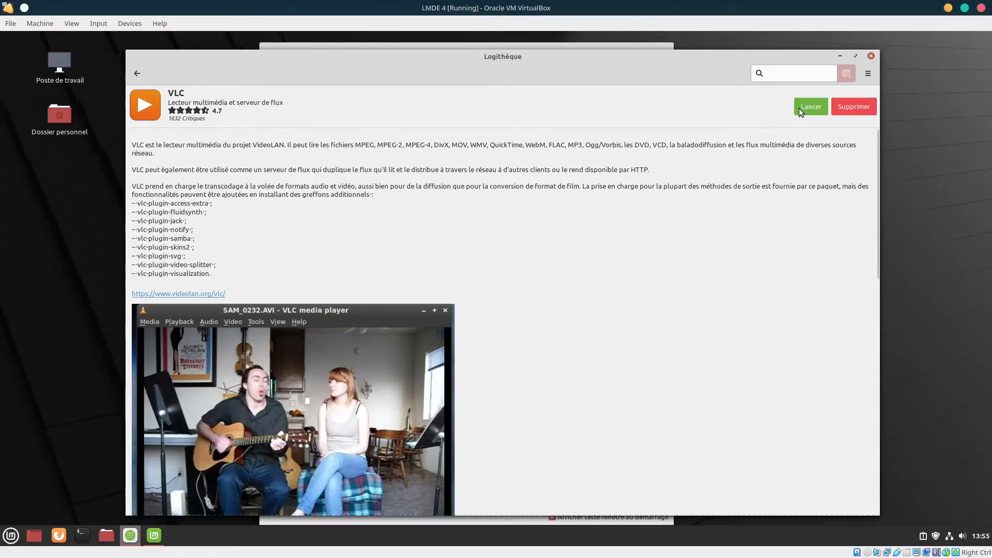
# Confirm VLC appears under Son et vidéo in the menu, then return Logithèque home and close it
pyautogui.click(11, 535)
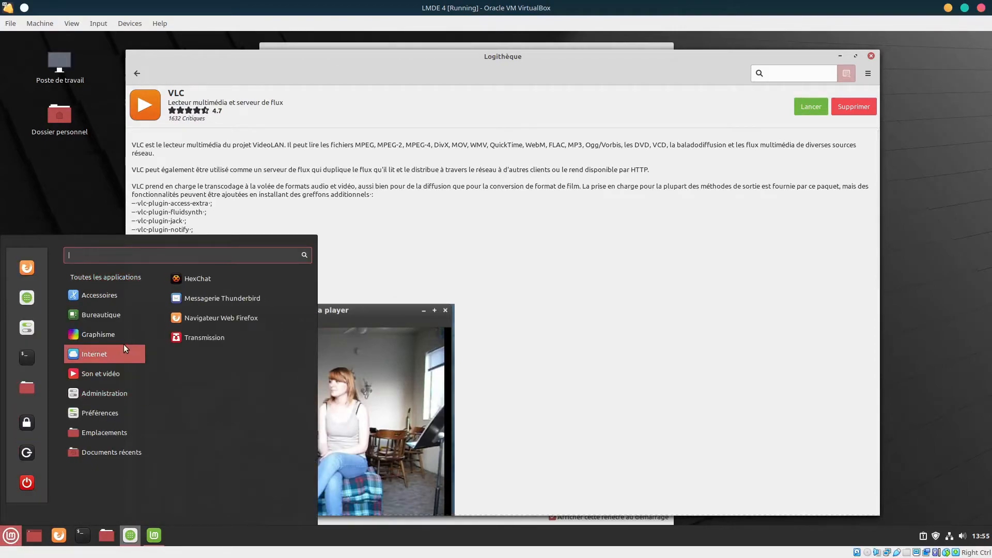
pyautogui.moveTo(122, 373)
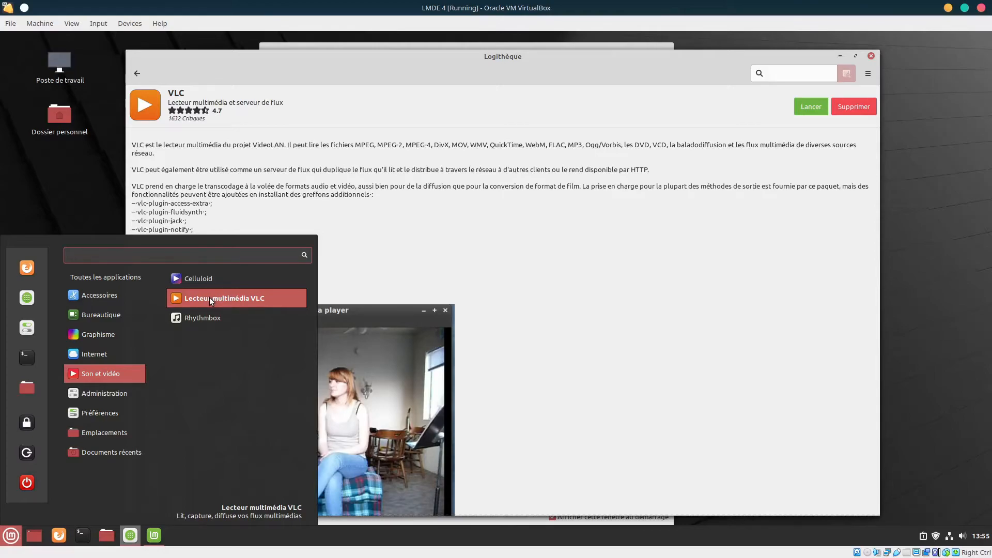
pyautogui.click(537, 217)
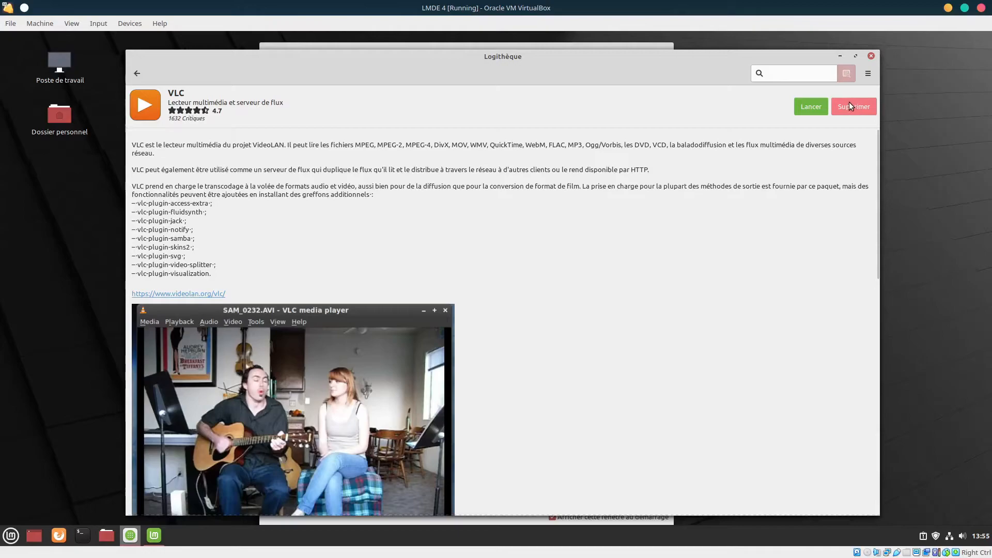
pyautogui.click(137, 74)
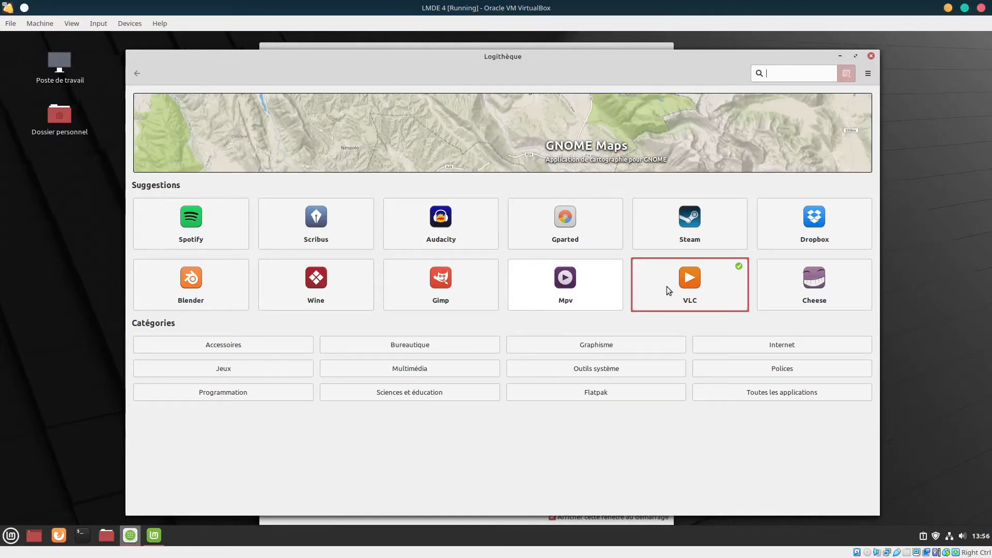
pyautogui.click(873, 56)
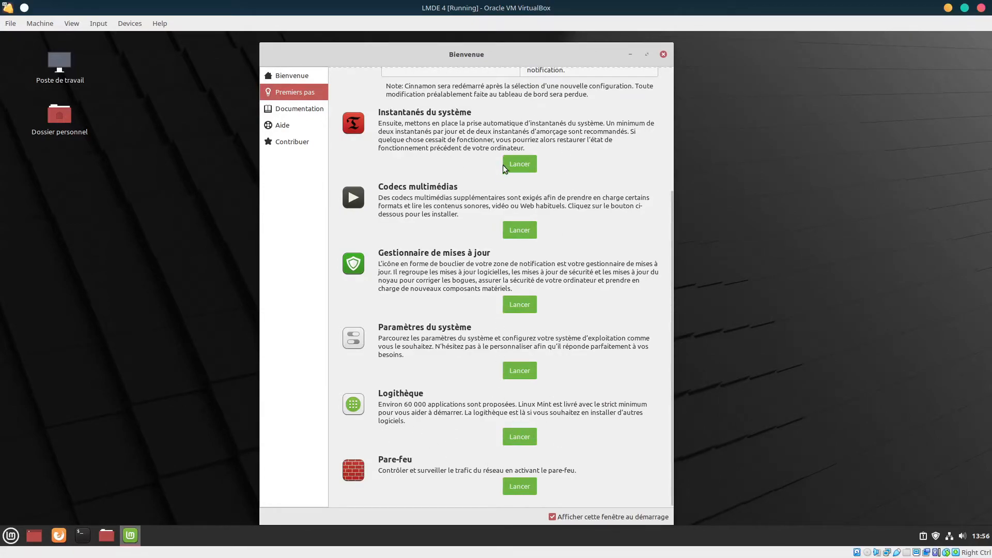
# Launch Pare-feu from the welcome window and authenticate with the user's password
pyautogui.click(527, 487)
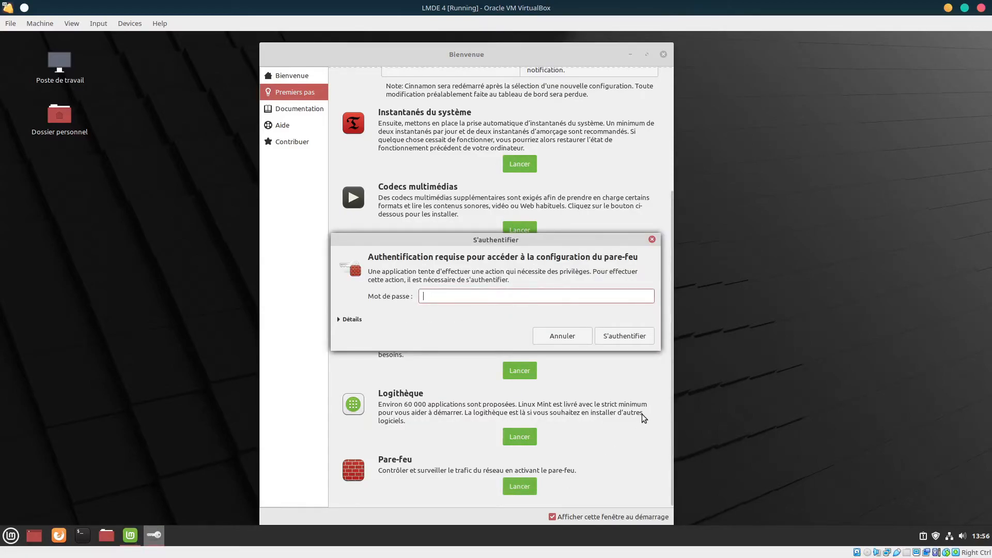
pyautogui.write('••••••')
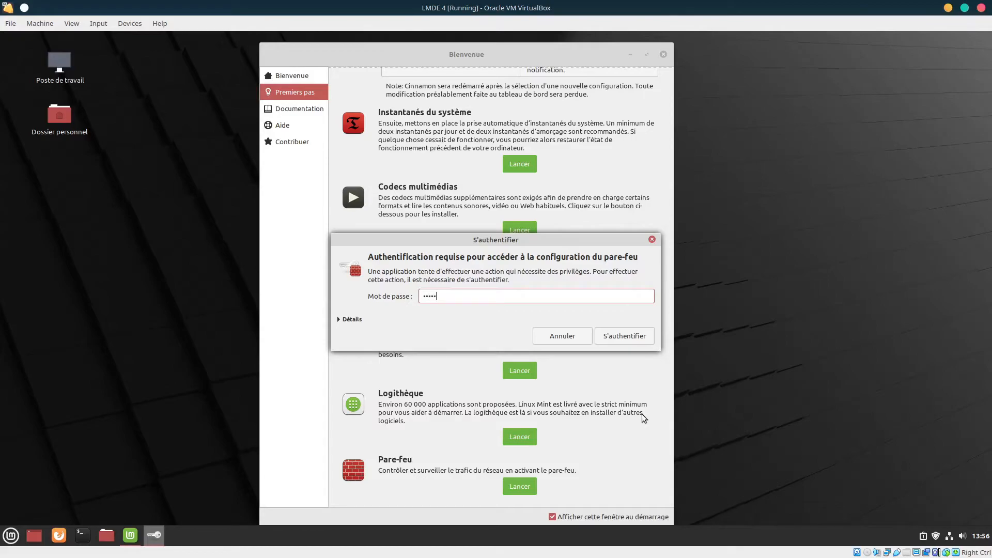
pyautogui.write('•••')
pyautogui.press('Return')
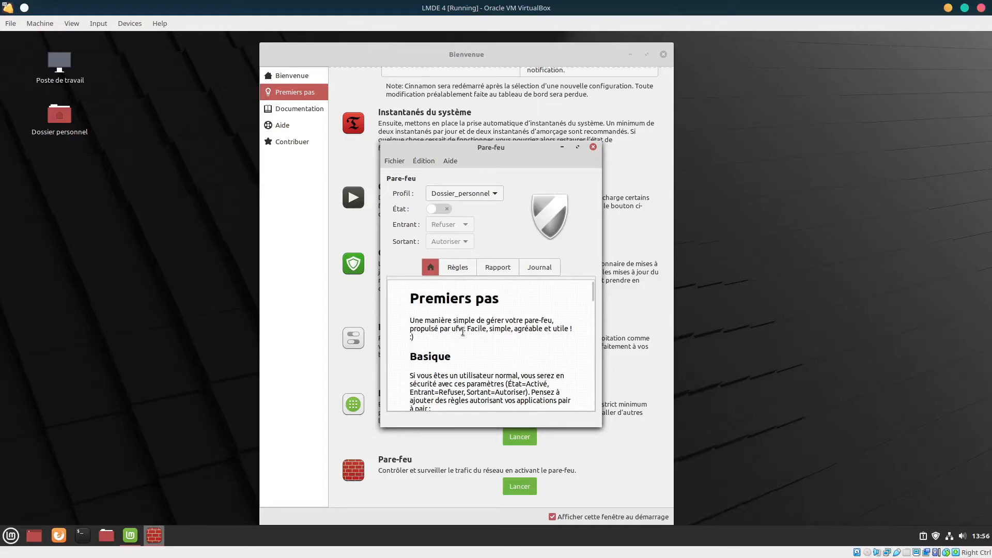
# Switch the firewall profile from Public to Bureau, turn État off, and close Pare-feu
pyautogui.click(488, 193)
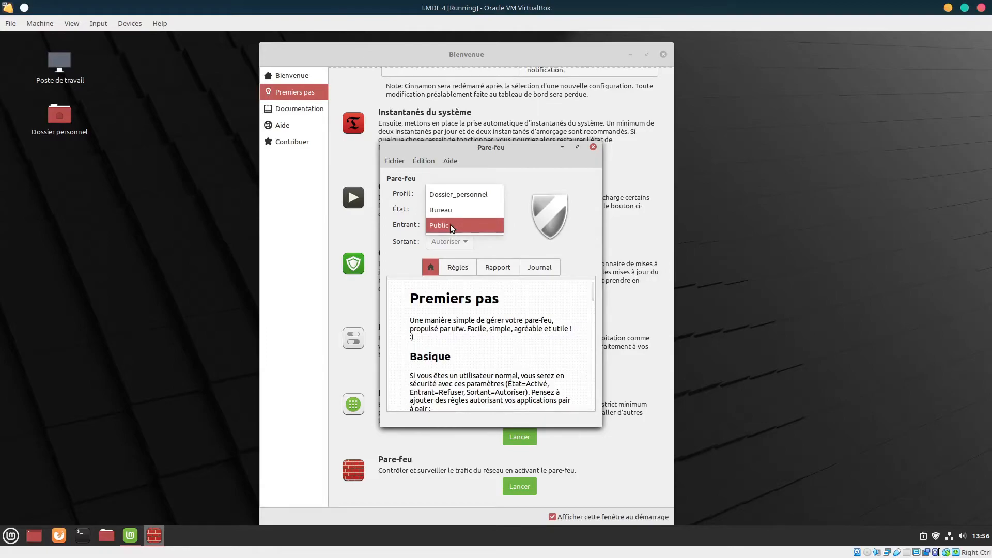
pyautogui.click(528, 219)
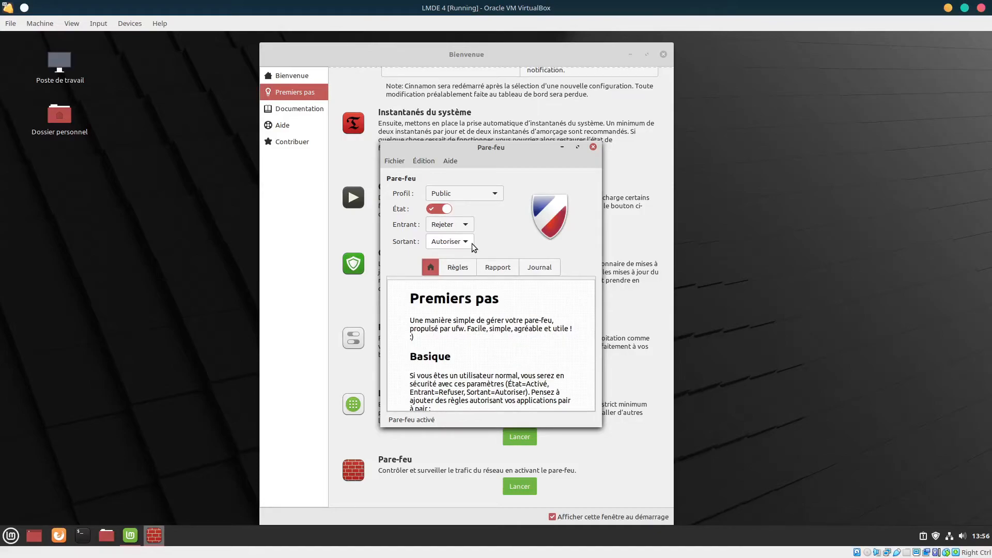
pyautogui.click(494, 193)
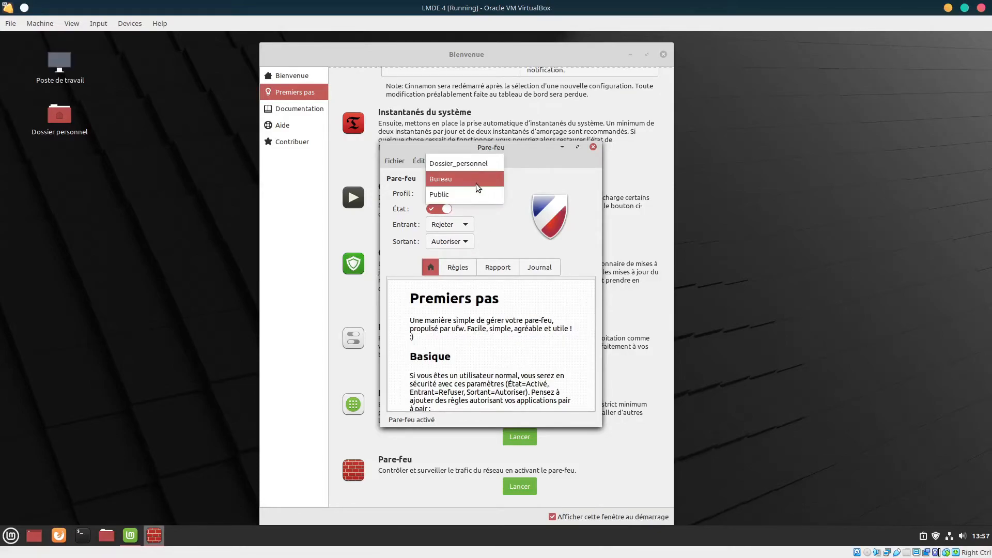
pyautogui.click(478, 194)
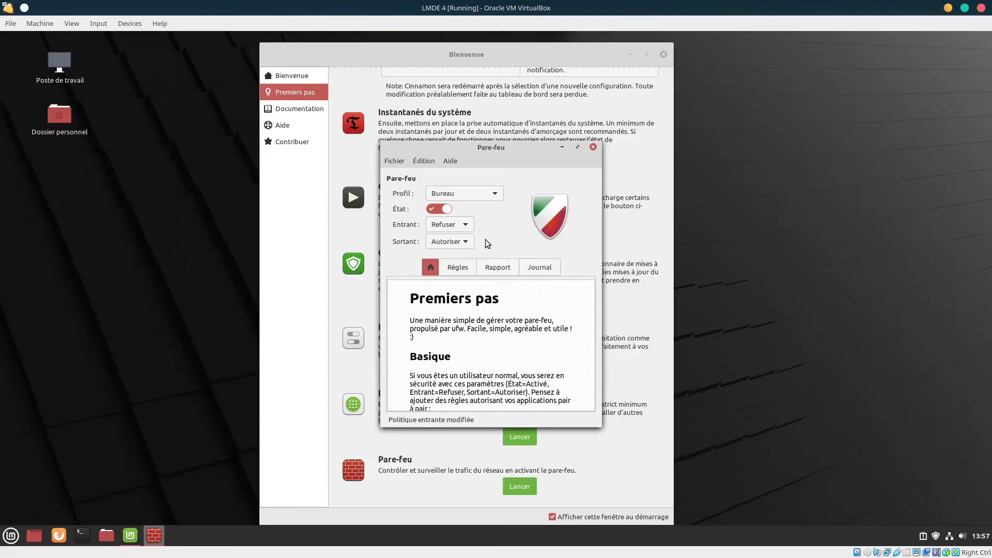
pyautogui.click(491, 198)
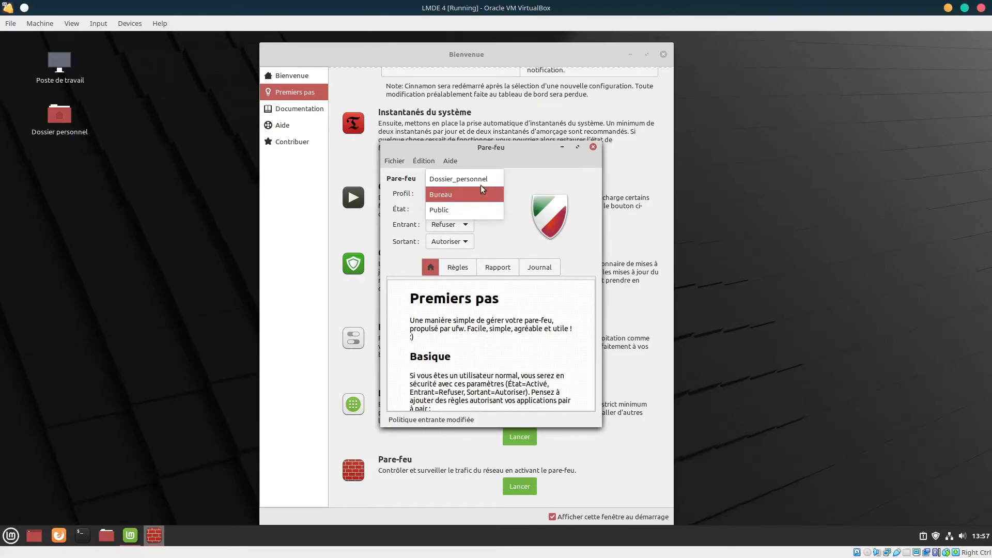
pyautogui.click(481, 187)
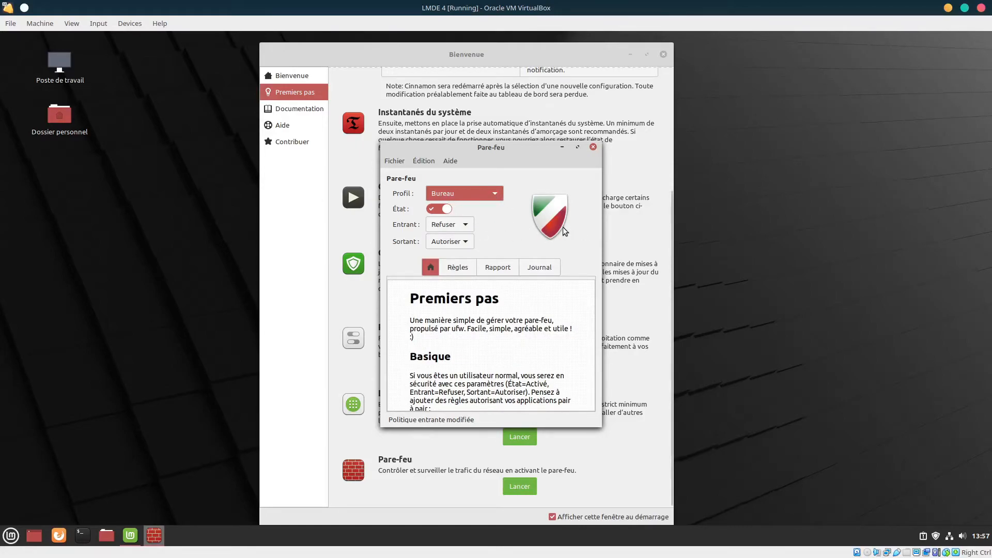
pyautogui.click(442, 208)
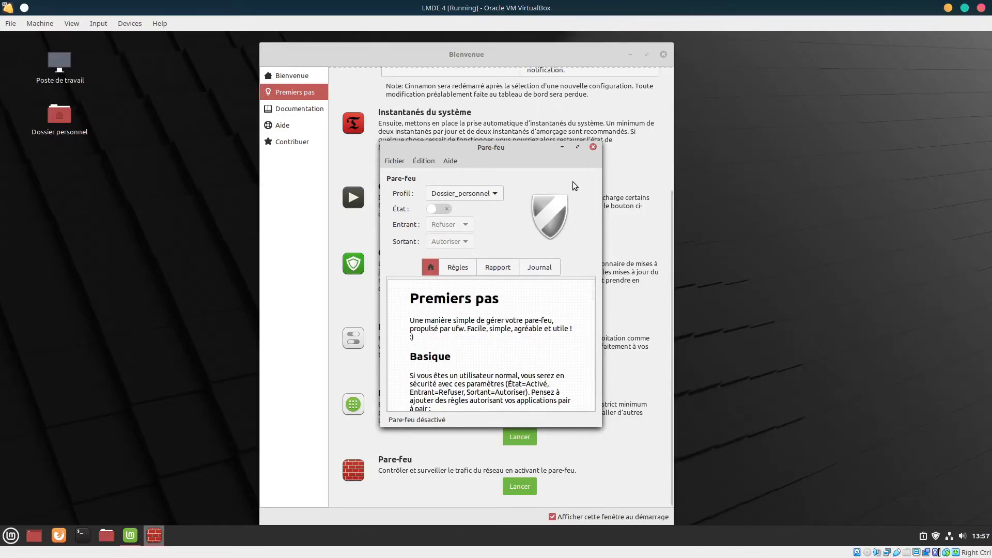
pyautogui.click(593, 147)
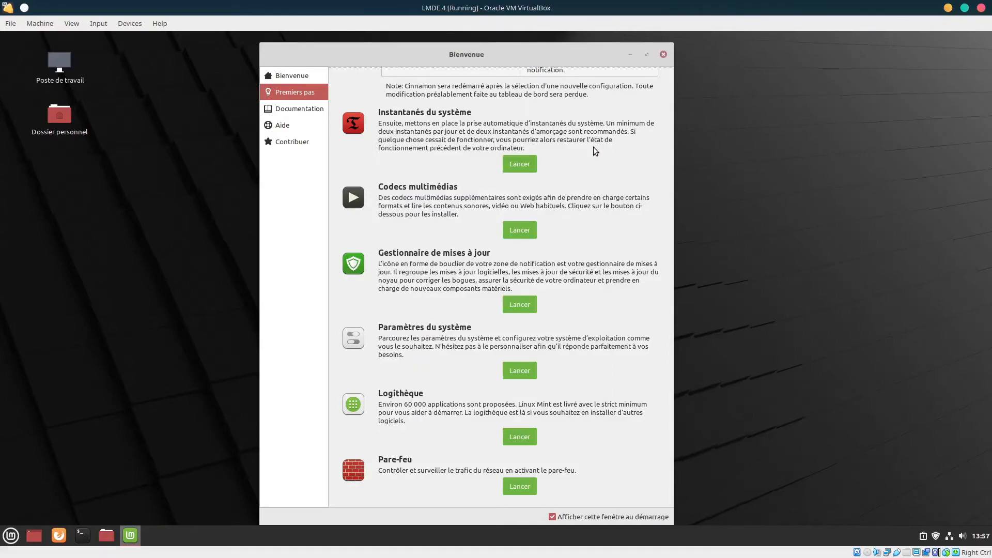
# Close the Bienvenue welcome window
pyautogui.click(663, 55)
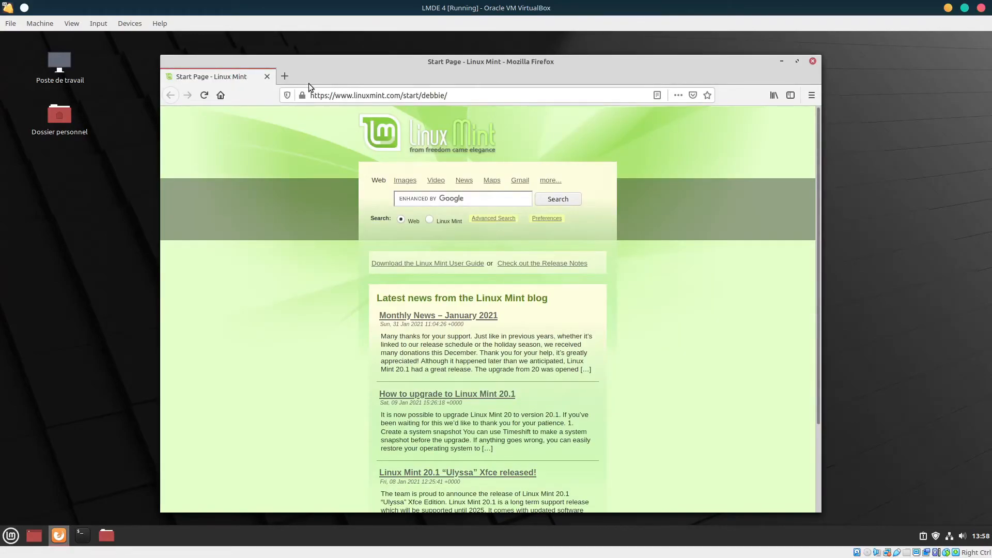
# Load flathub.org in a new Firefox tab
pyautogui.click(285, 77)
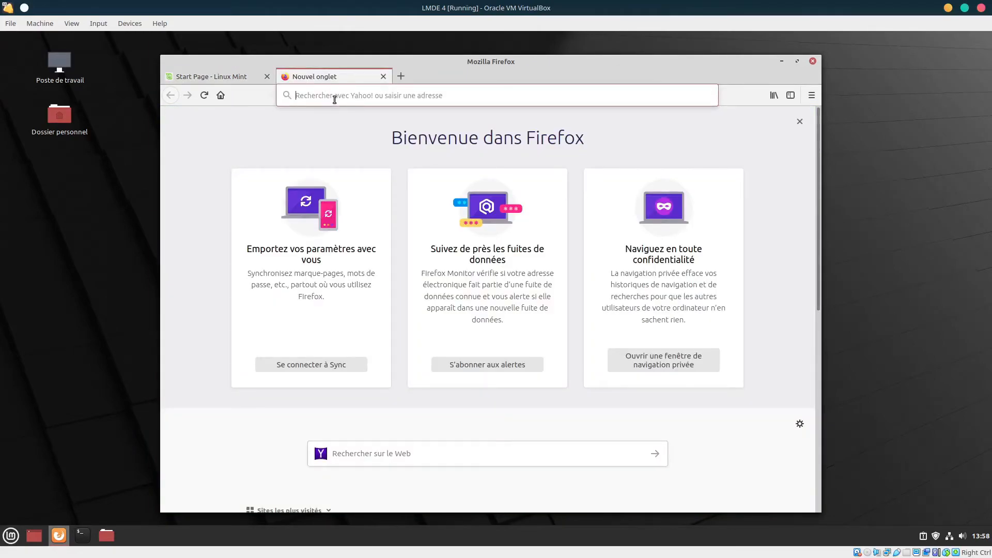
pyautogui.click(335, 100)
pyautogui.write('fl')
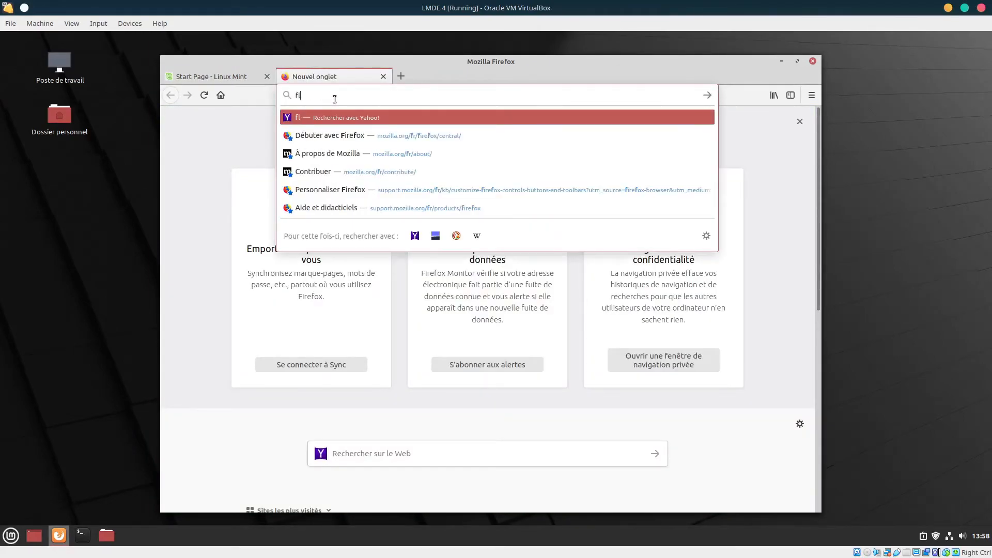
pyautogui.write('athub.org')
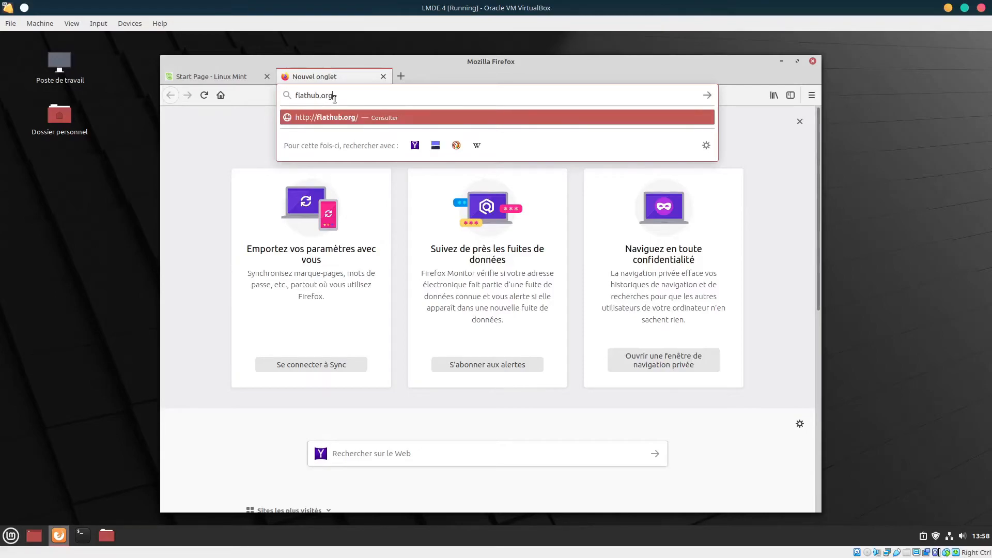
pyautogui.press('Return')
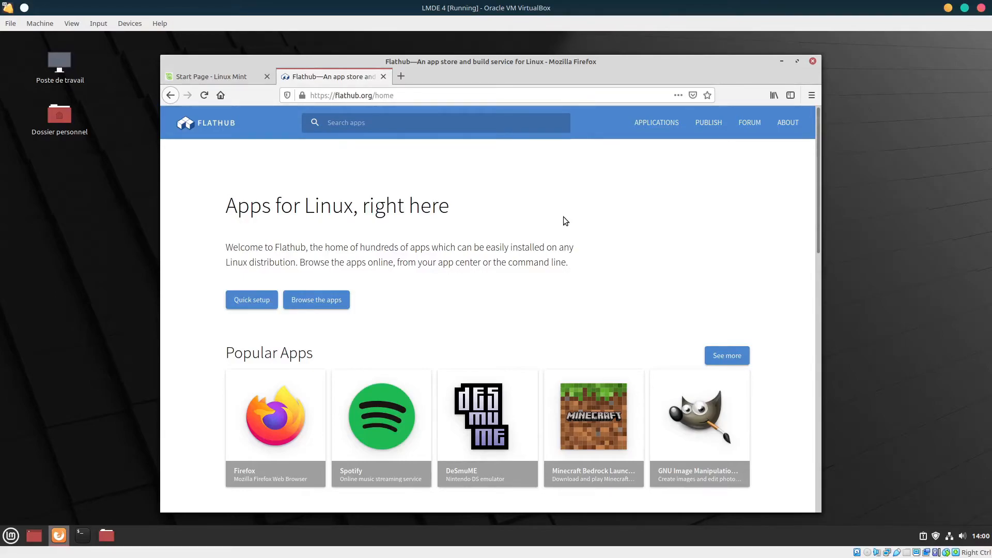
# Open the GIMP app page from the Flathub home page, browse it, and return home
pyautogui.click(716, 411)
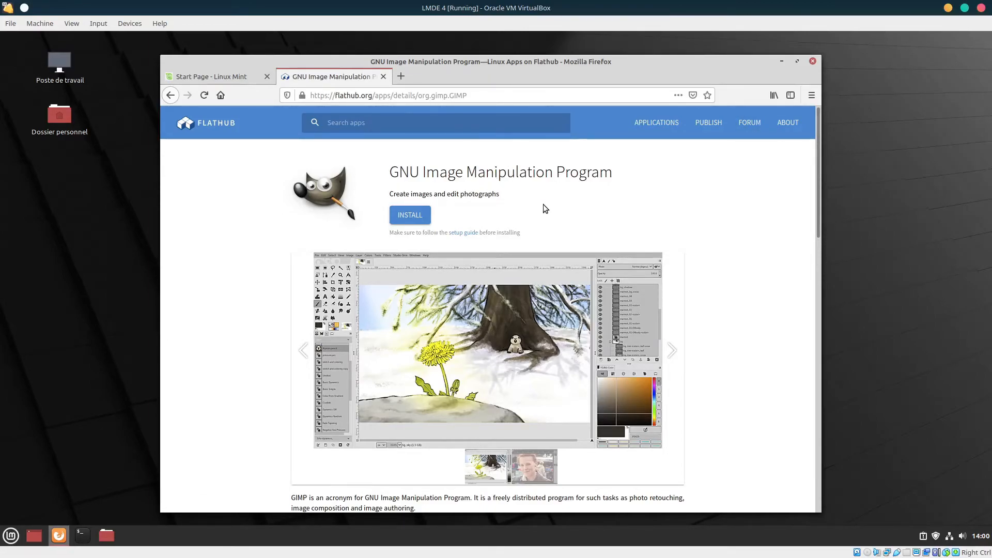
pyautogui.scroll(-10, 575, 219)
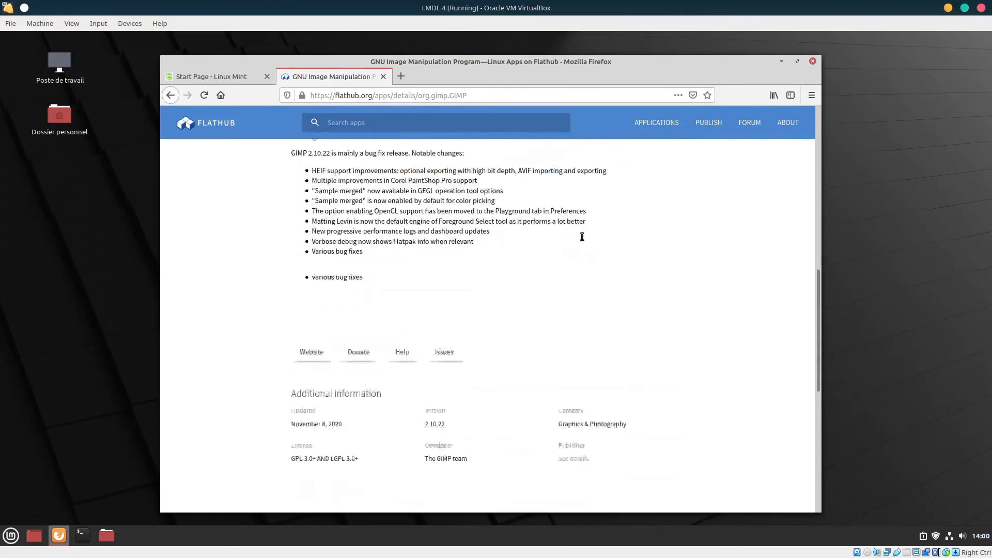
pyautogui.scroll(3, 530, 334)
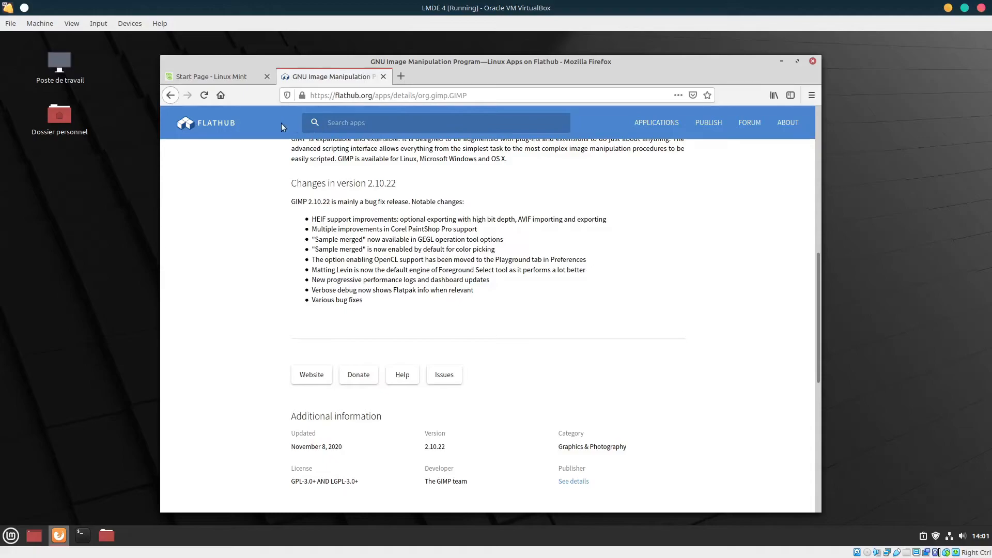
pyautogui.click(217, 123)
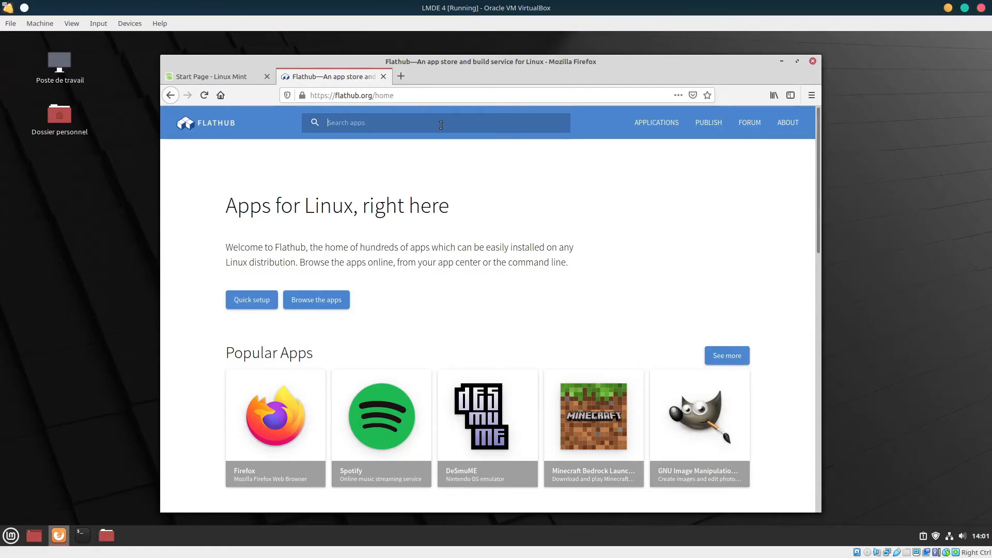
# Search Flathub for 'gimp' and copy the 'flatpak install flathub org.gimp.GIMP' command
pyautogui.write('gimp')
pyautogui.press('Return')
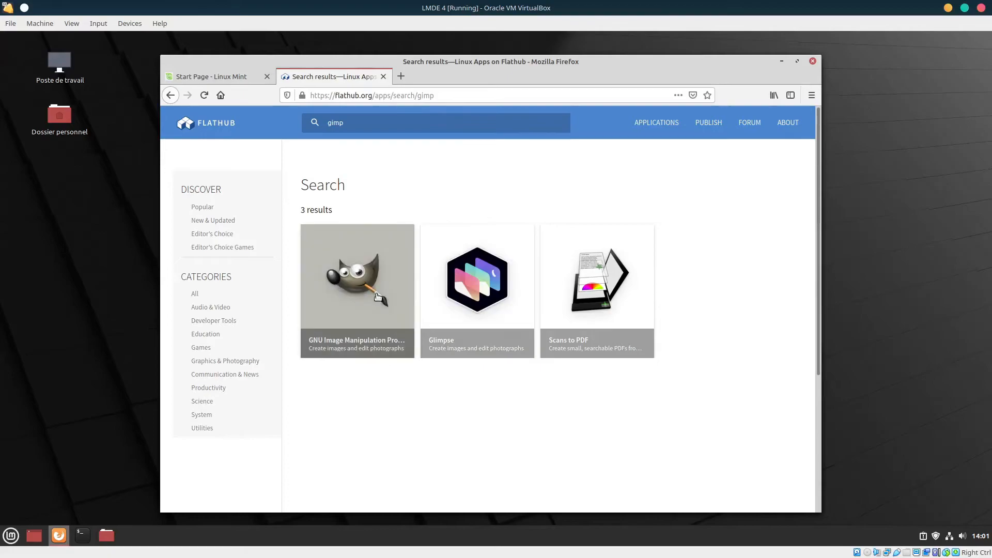
pyautogui.click(343, 283)
pyautogui.scroll(-15, 547, 242)
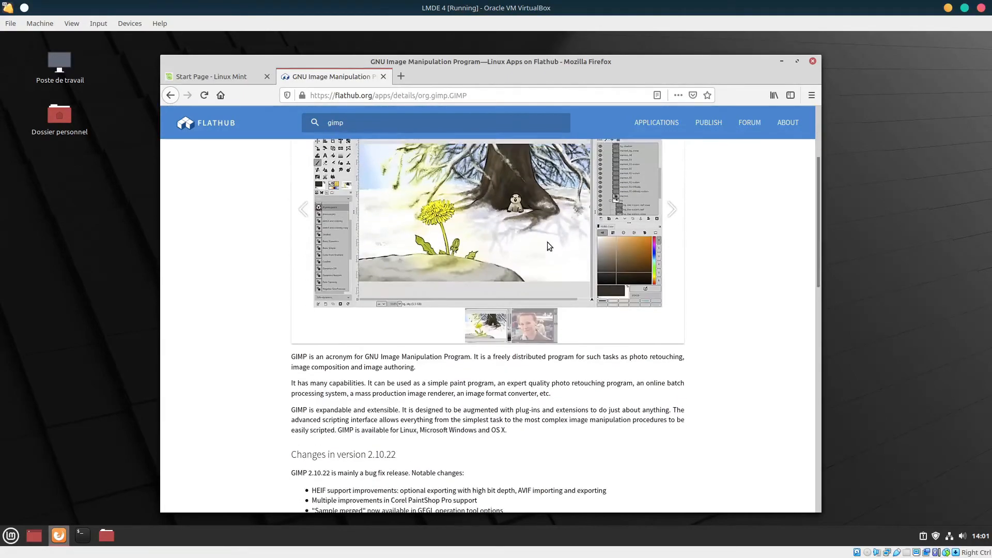
pyautogui.scroll(-3, 550, 259)
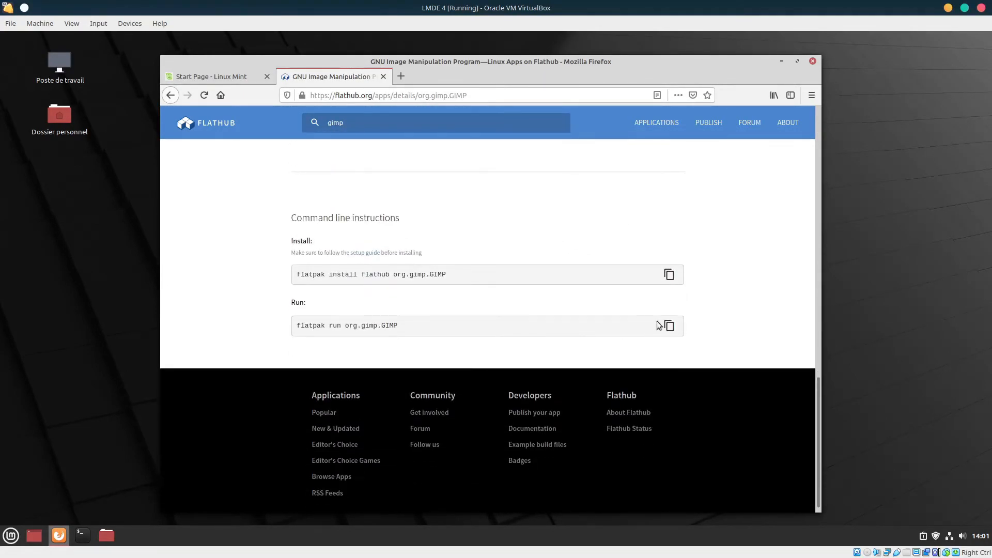
pyautogui.click(669, 275)
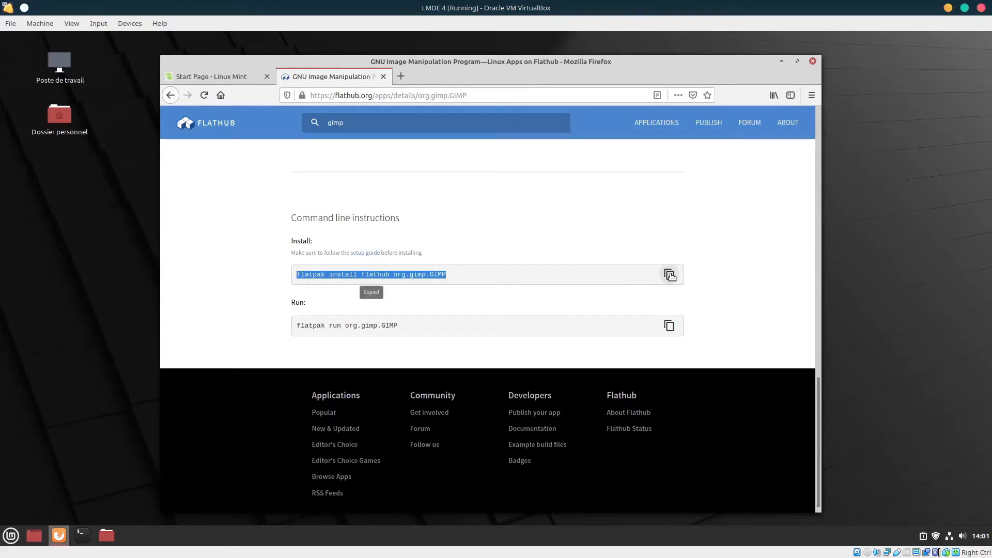
# Open a Terminal and enlarge its text with Zoom avant three times
pyautogui.click(81, 533)
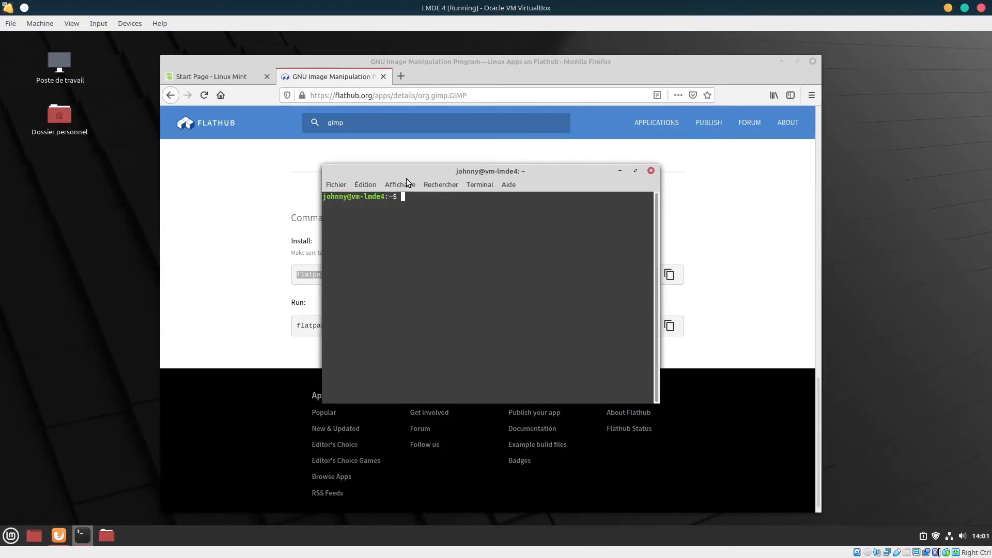
pyautogui.click(401, 184)
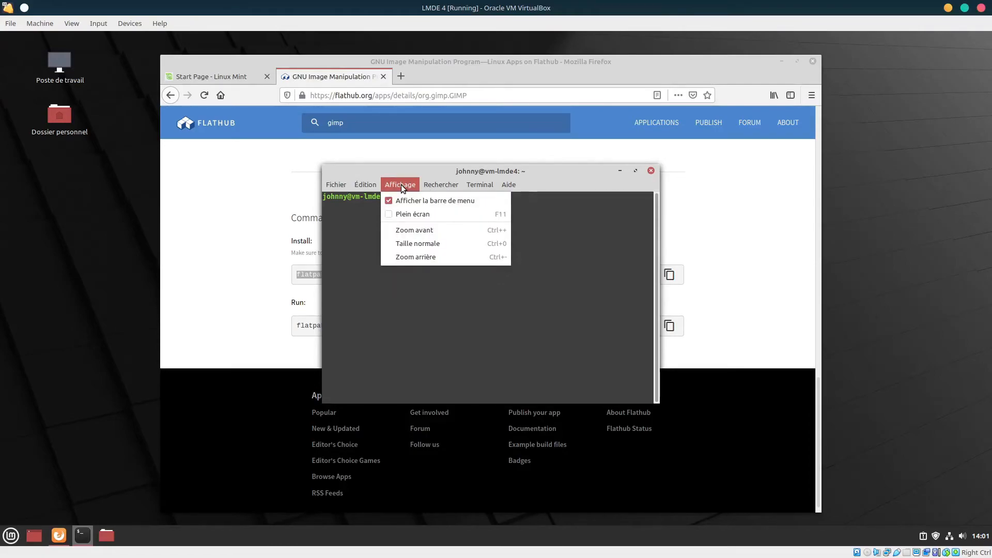
pyautogui.click(445, 228)
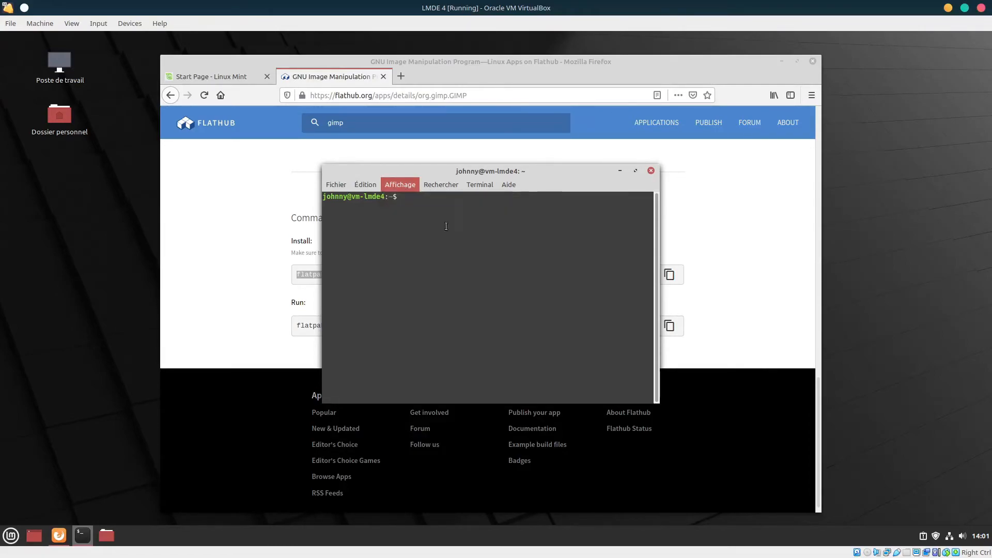
pyautogui.click(413, 186)
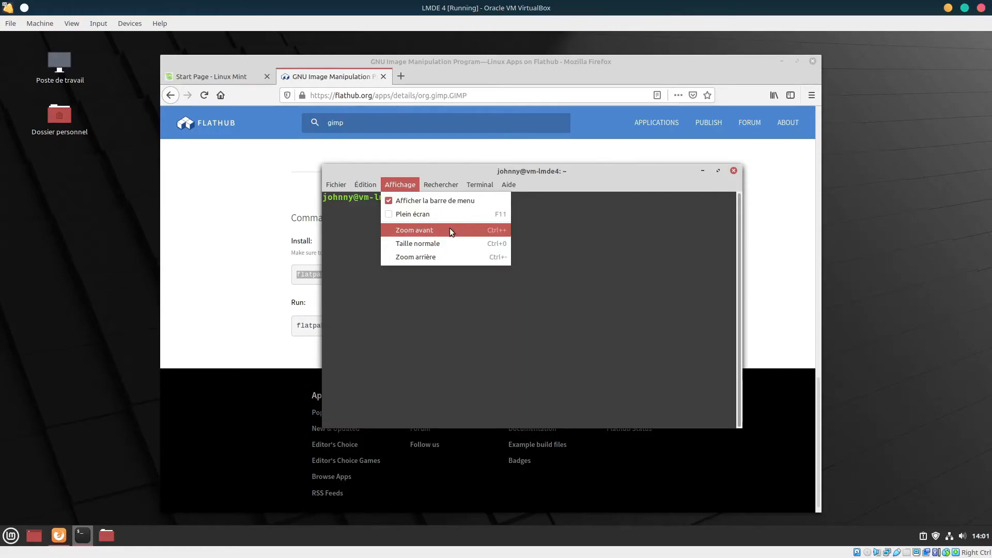
pyautogui.click(449, 227)
pyautogui.click(399, 185)
pyautogui.click(462, 226)
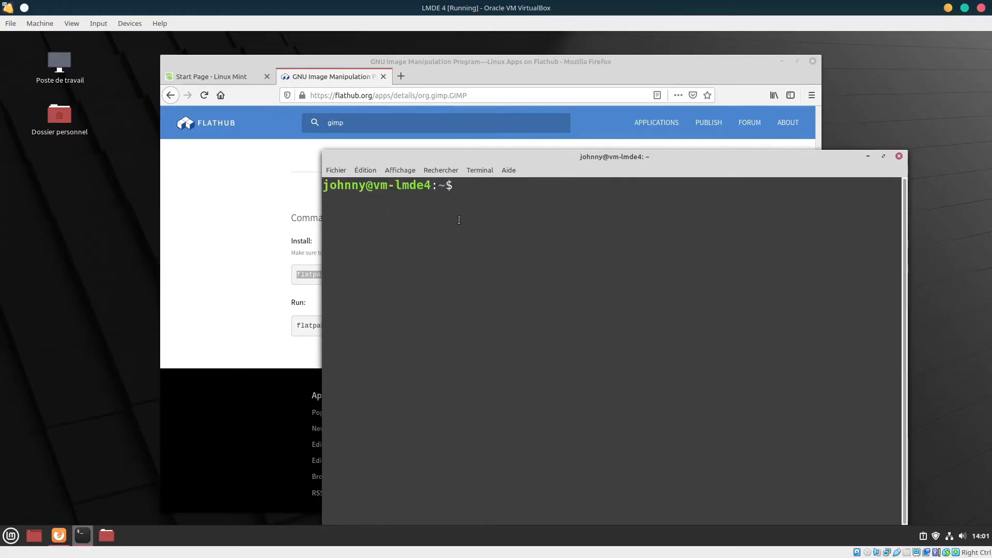
# Move and enlarge the Terminal window, then paste the GIMP install command at the prompt
pyautogui.moveTo(431, 164); pyautogui.dragTo(289, 76)
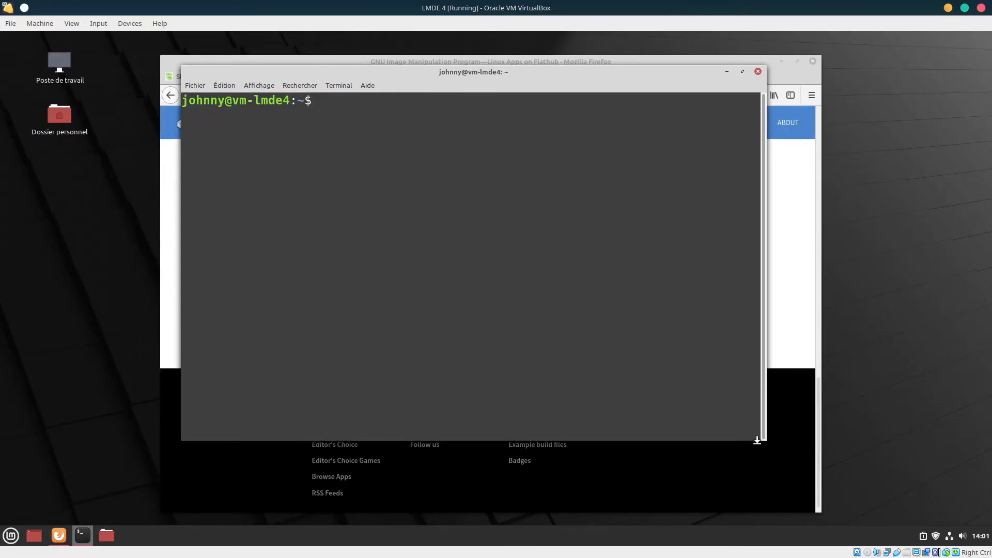
pyautogui.moveTo(758, 438); pyautogui.dragTo(911, 498)
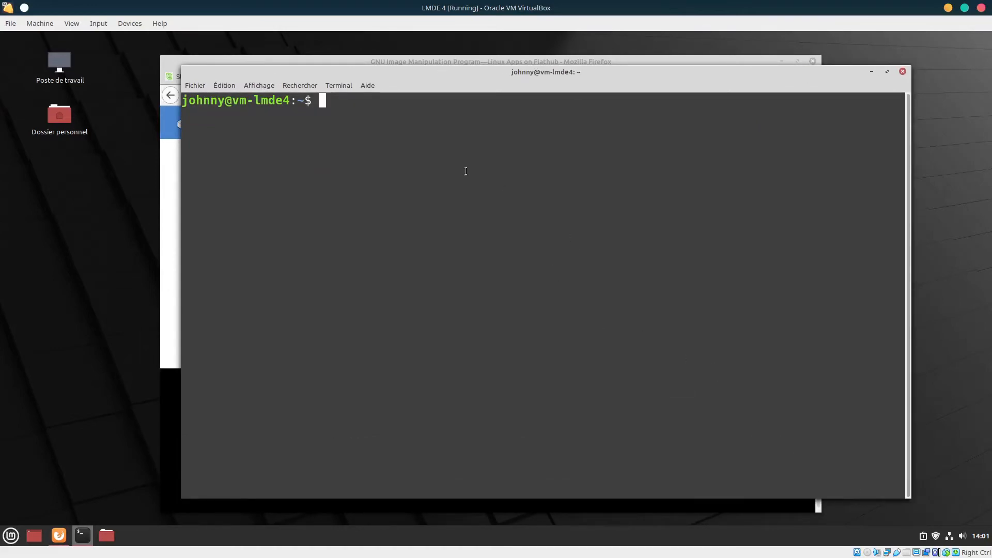
pyautogui.rightClick(424, 166)
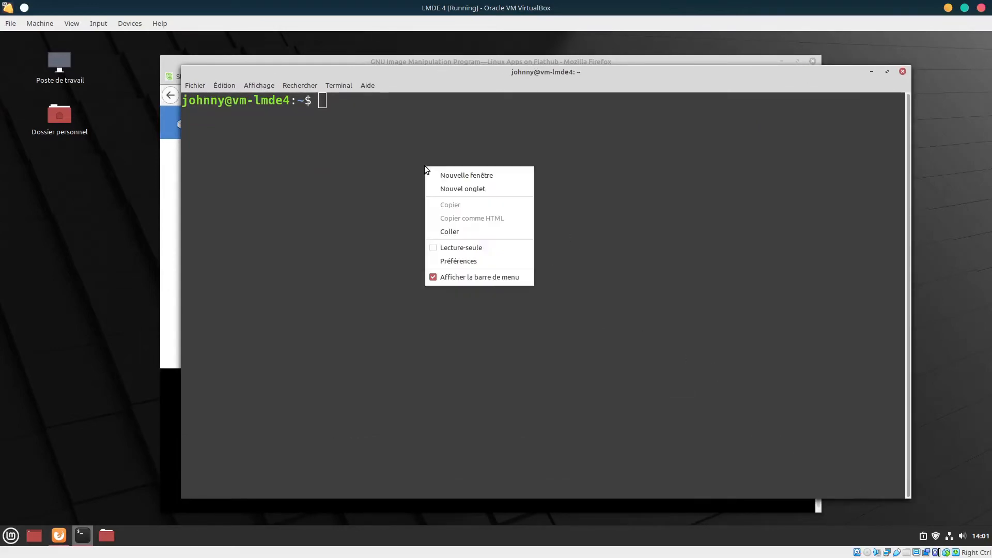
pyautogui.click(434, 228)
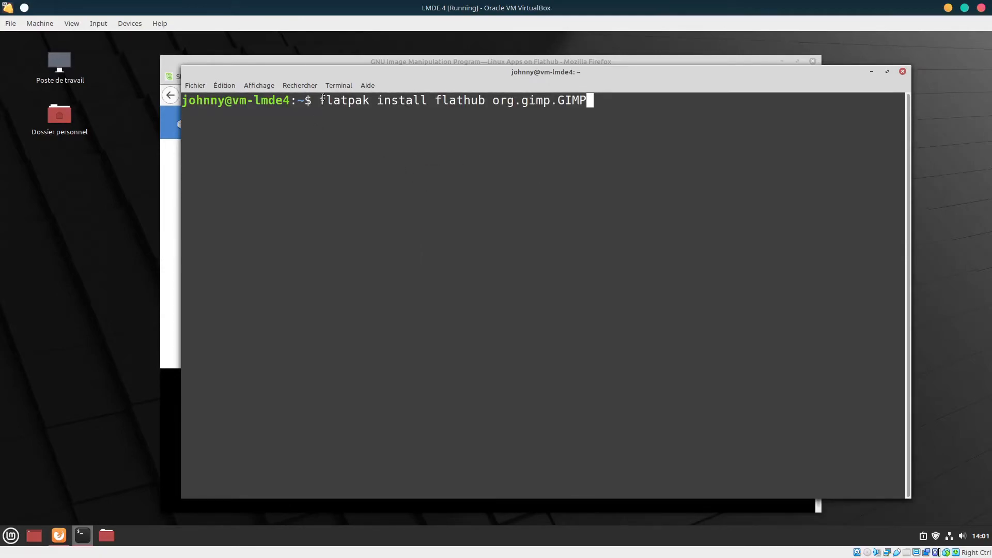
pyautogui.moveTo(320, 100); pyautogui.dragTo(594, 106)
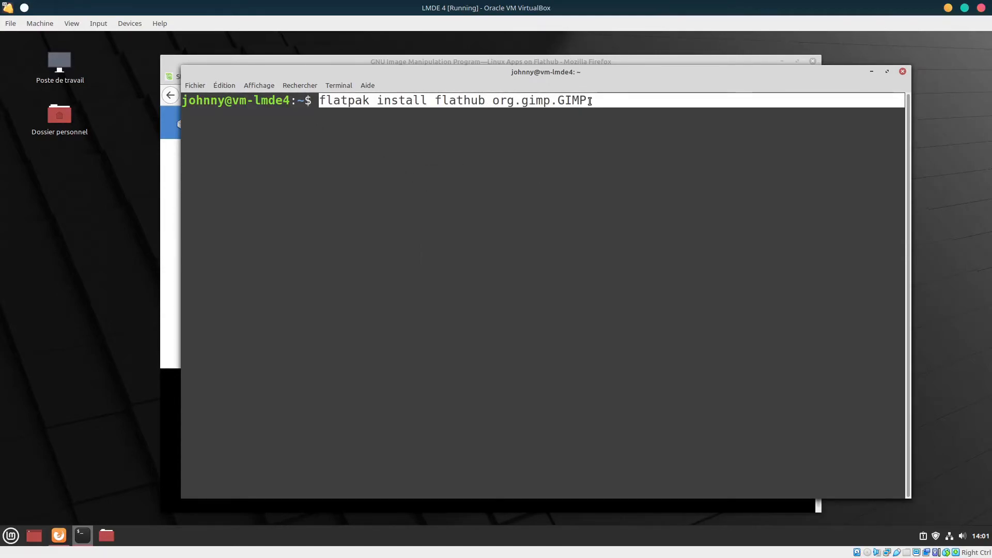
pyautogui.click(596, 109)
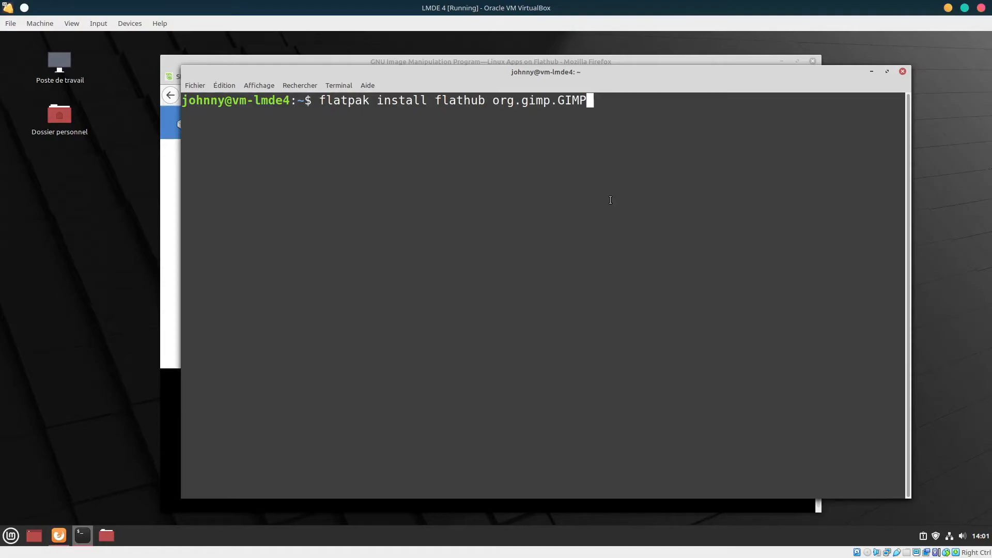
# Run 'flatpak install flathub org.gimp.GIMP', answering y to both [Y/n] prompts
pyautogui.press('Return')
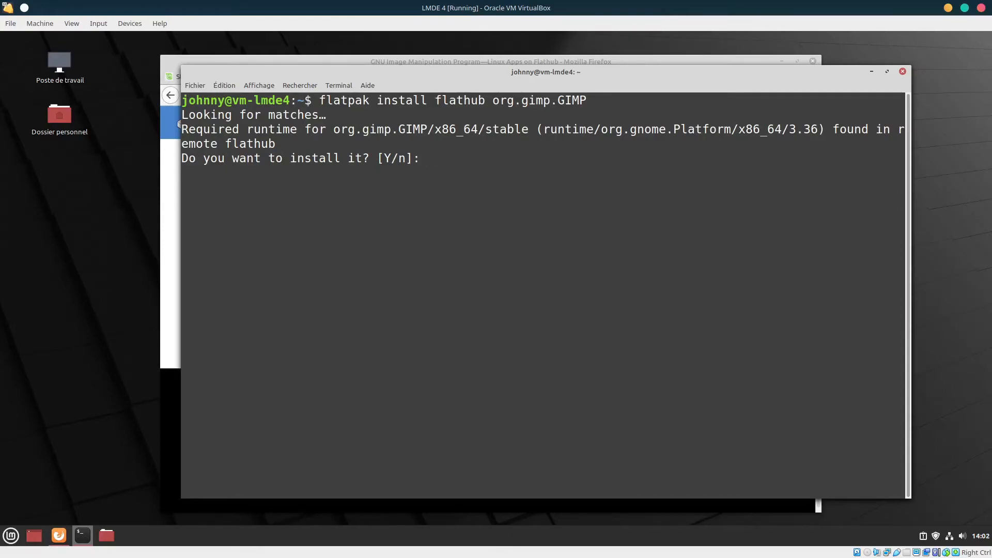
pyautogui.write('y')
pyautogui.press('Return')
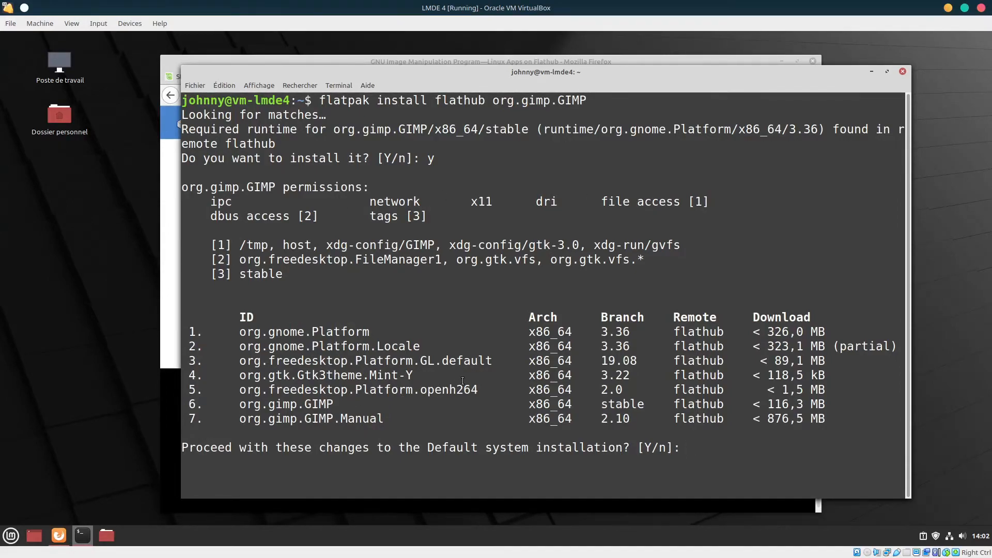
pyautogui.write('y')
pyautogui.press('Return')
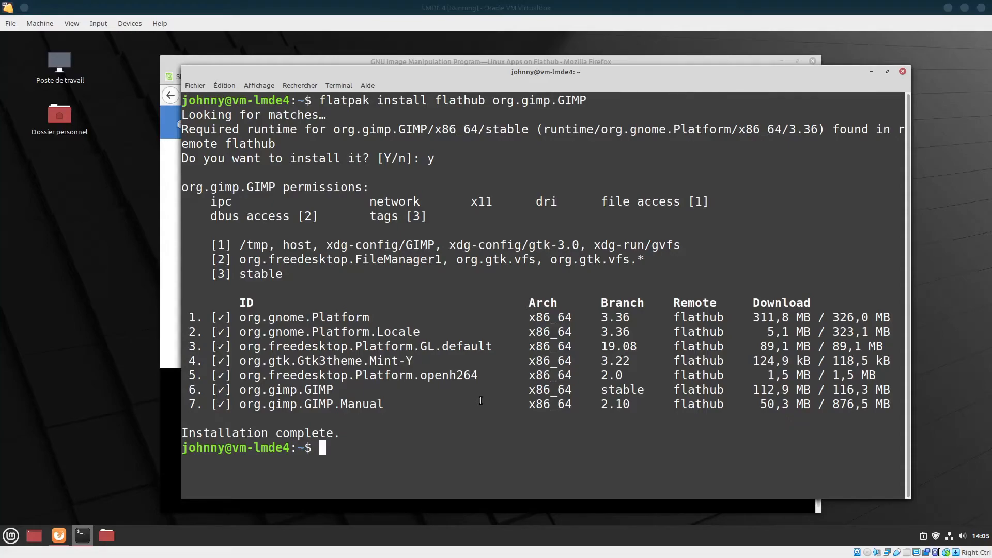
# Start Éditeur d'image GIMP from the Mint menu's Graphisme category
pyautogui.click(11, 535)
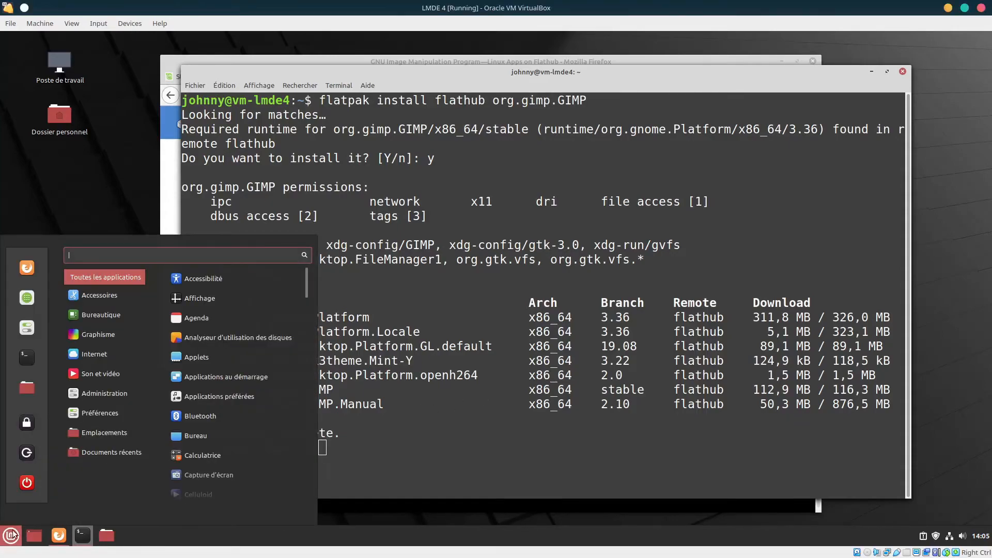
pyautogui.moveTo(100, 329)
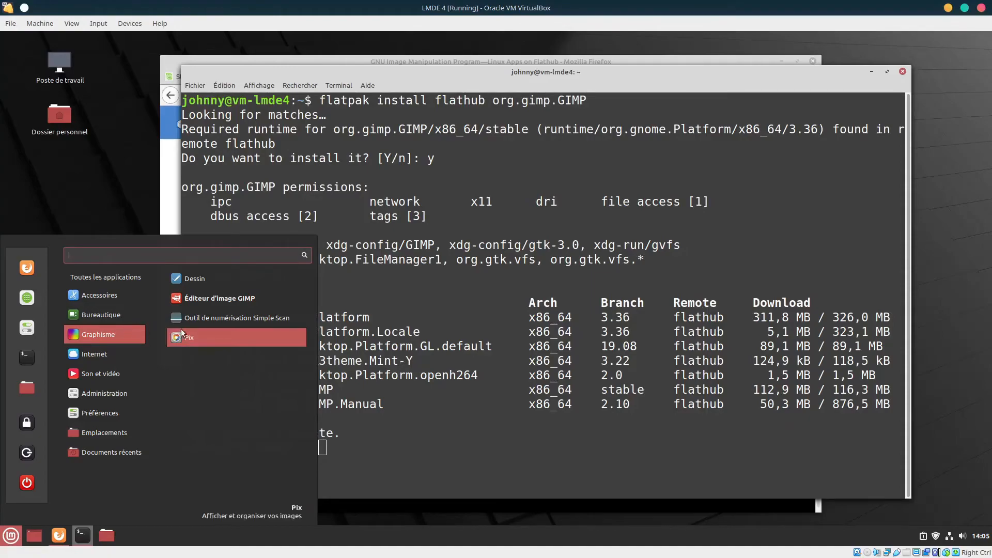
pyautogui.click(262, 299)
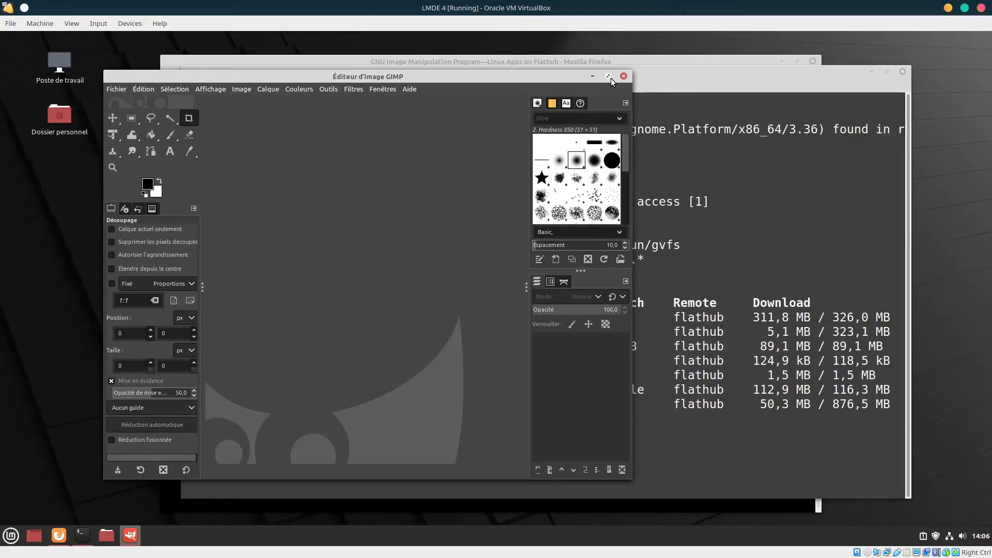
# Close GIMP, load kdenlive.org in a new Firefox tab, and open its Kdenlive 20.12.1 downloads page
pyautogui.moveTo(559, 79)
pyautogui.mouseDown()
pyautogui.moveTo(537, 60)
pyautogui.moveTo(565, 64)
pyautogui.mouseUp()
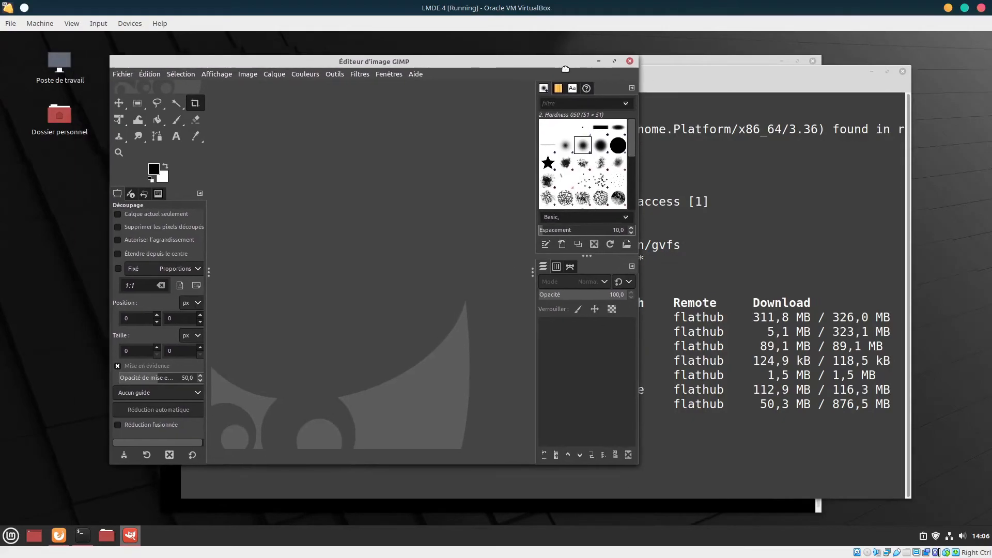
pyautogui.click(630, 62)
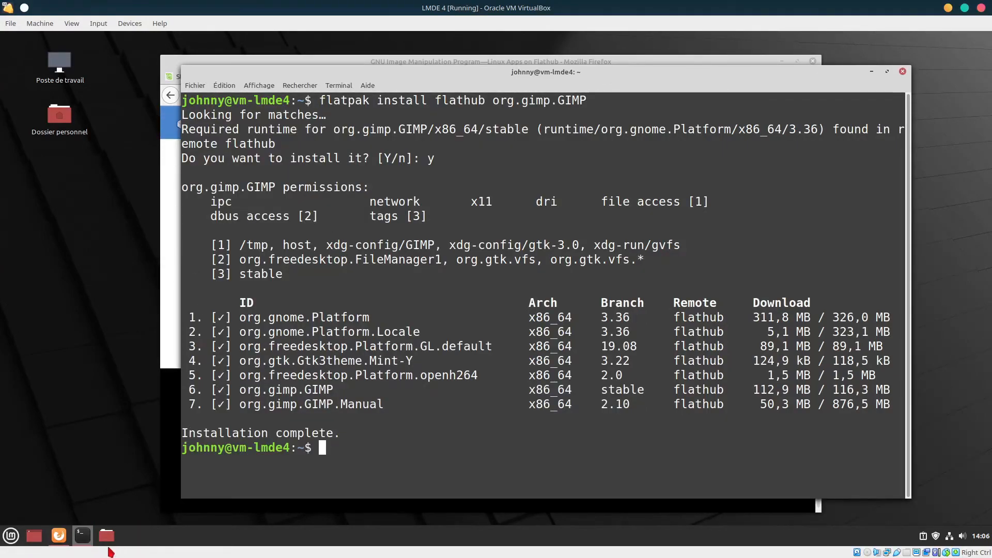
pyautogui.click(66, 535)
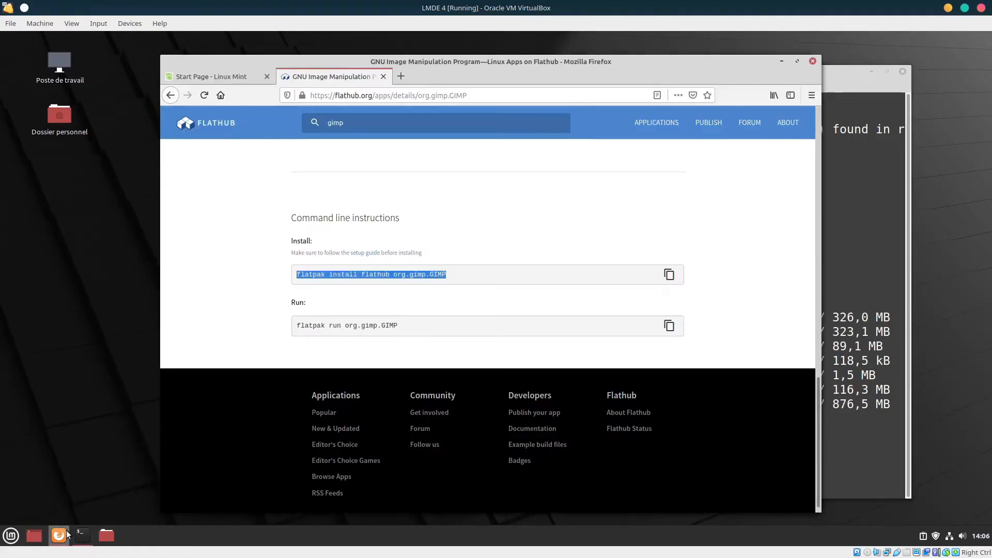
pyautogui.click(401, 76)
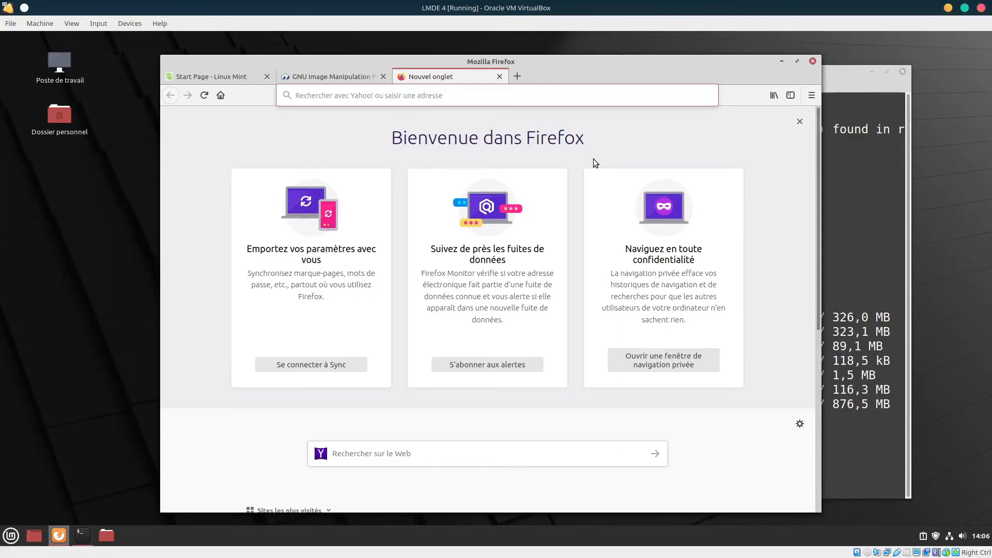
pyautogui.write('k')
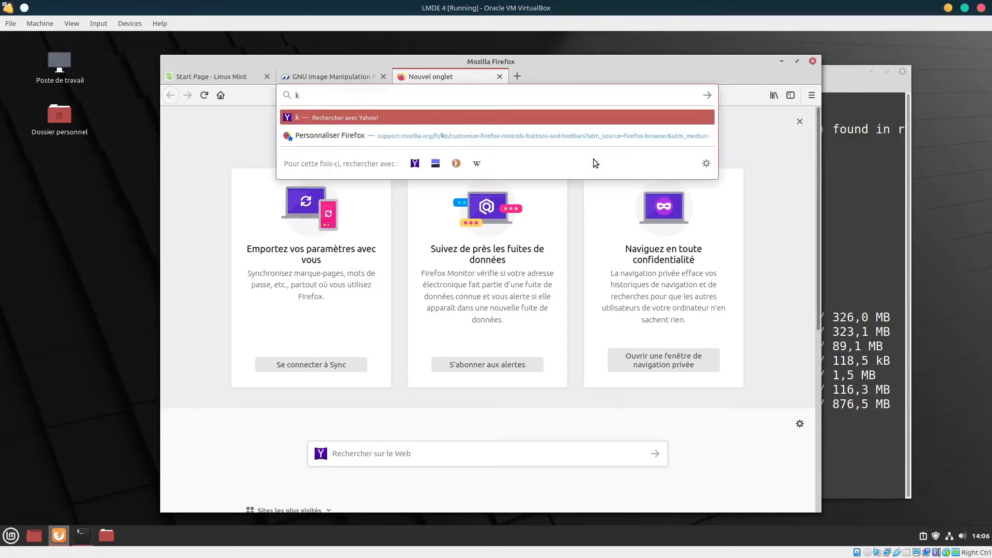
pyautogui.write('denliv')
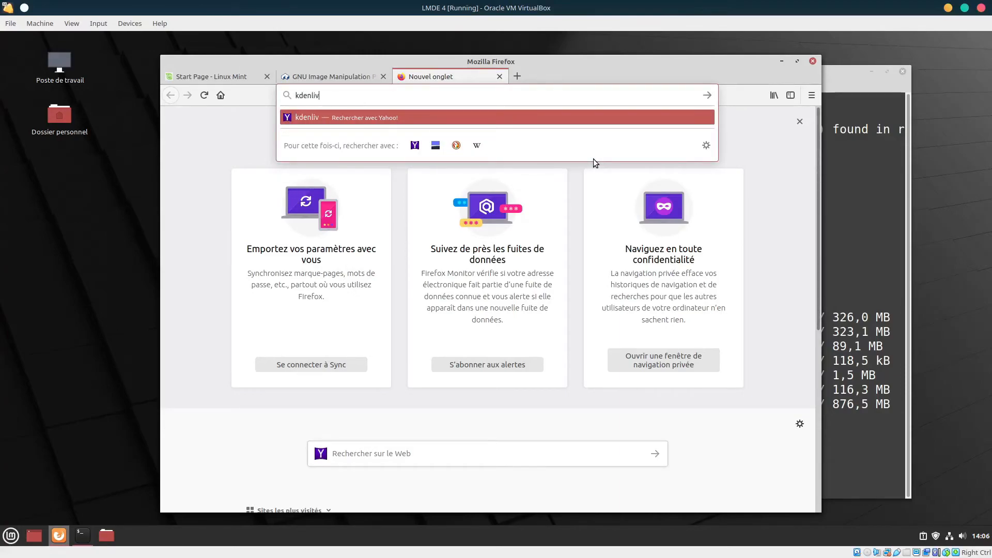
pyautogui.write('e.org')
pyautogui.press('Return')
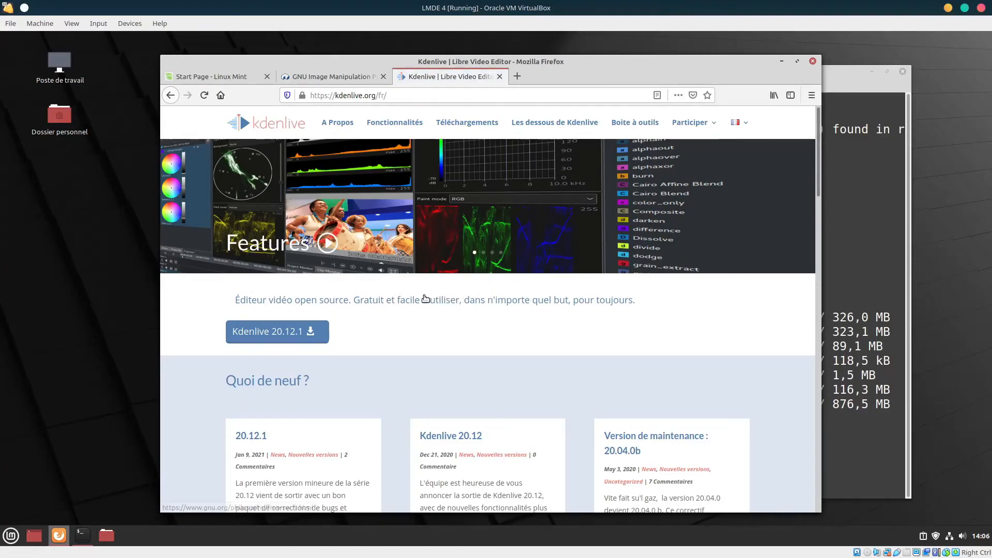
pyautogui.click(266, 333)
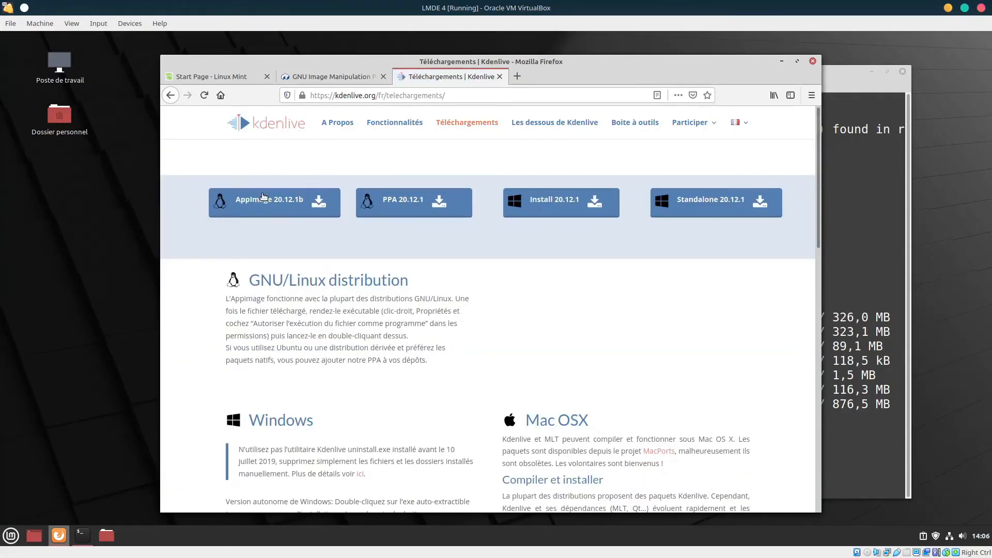
# Save the Kdenlive AppImage 20.12.1b via 'Enregistrer le fichier', then dismiss the finished downloads list
pyautogui.click(279, 204)
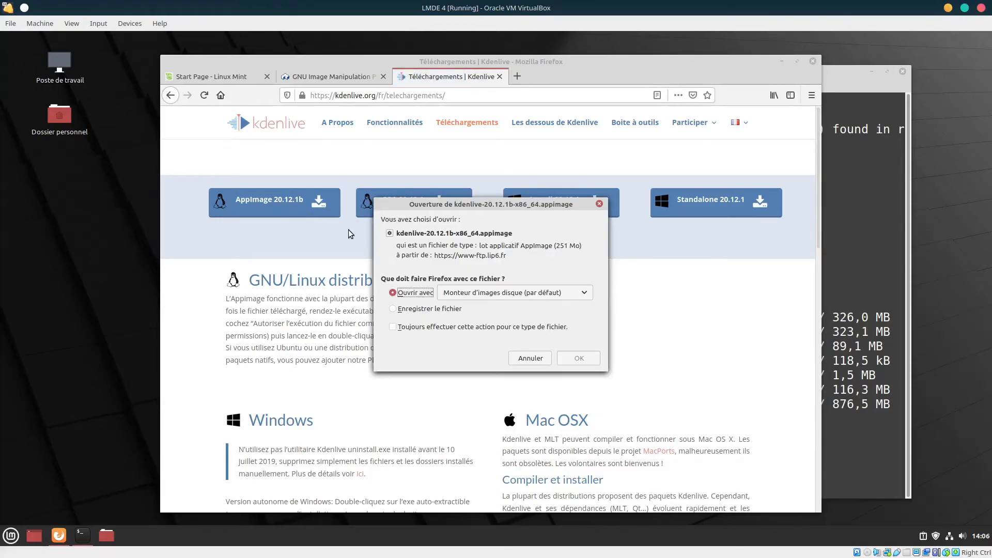
pyautogui.click(454, 309)
pyautogui.click(572, 356)
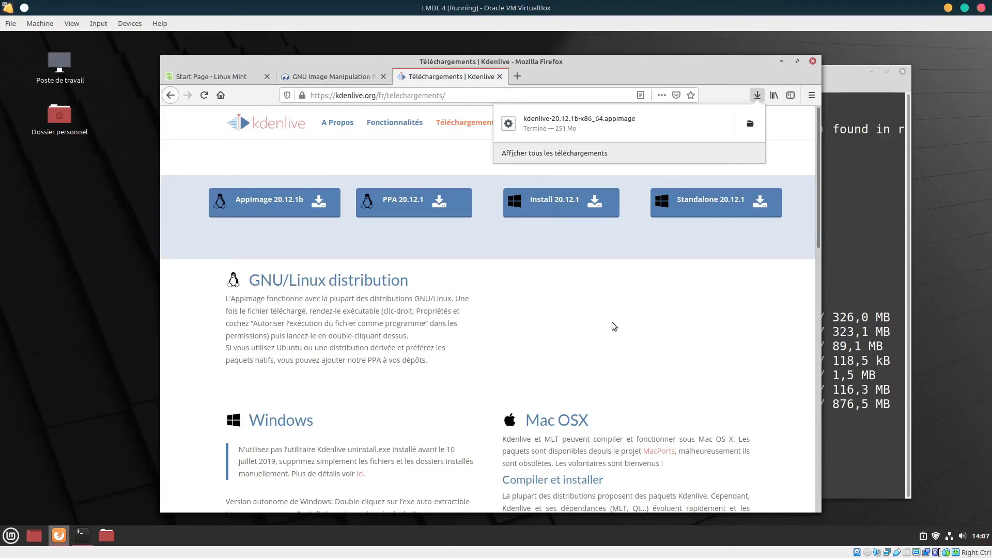
pyautogui.click(851, 262)
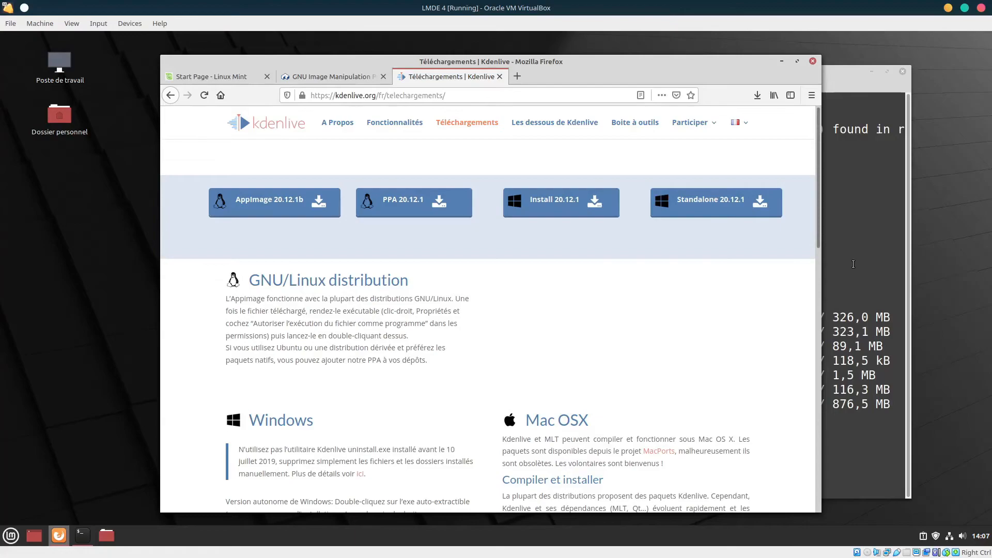
# Run 'sudo flatpak update' with the admin password and approve installing the three freedesktop 18.08 runtimes
pyautogui.click(833, 71)
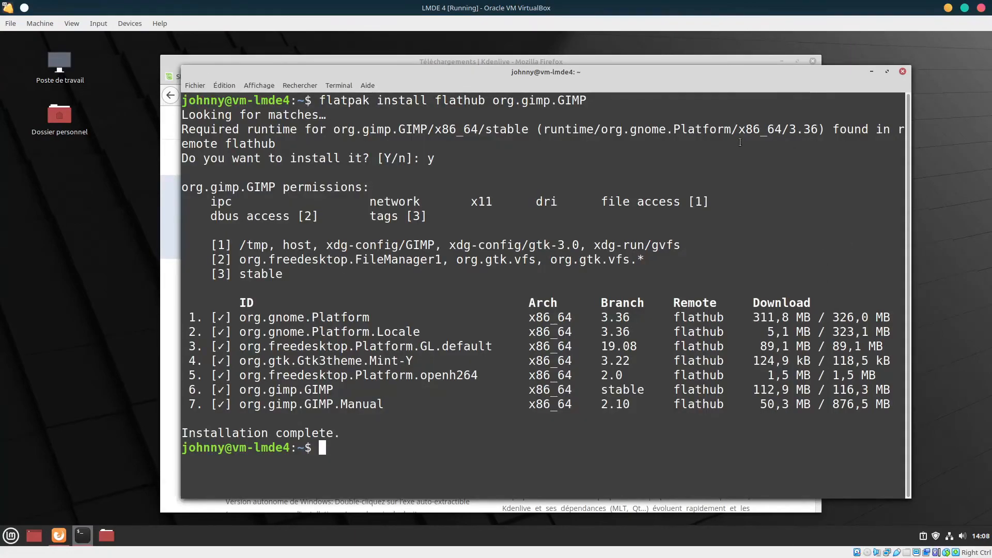
pyautogui.write('sudo fl')
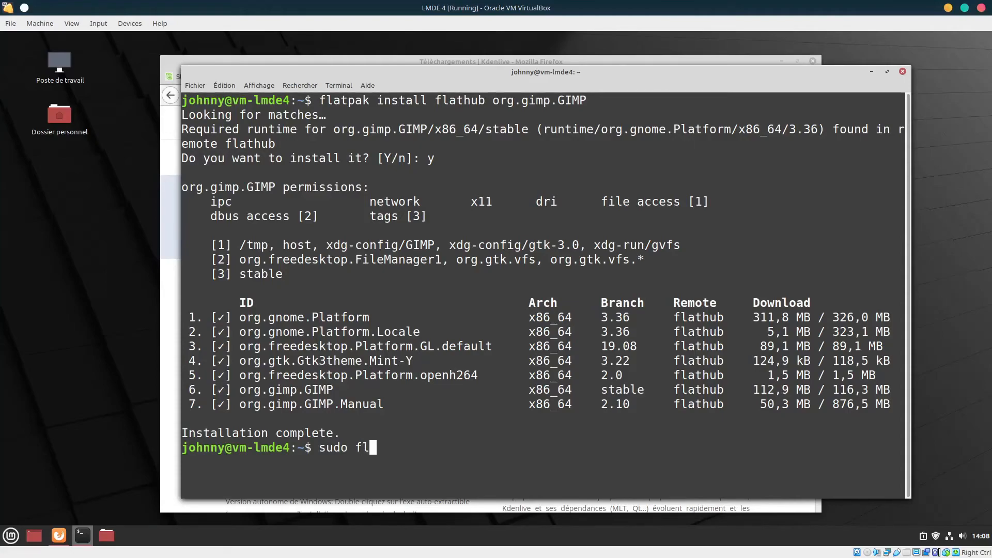
pyautogui.write('atpak update')
pyautogui.press('Return')
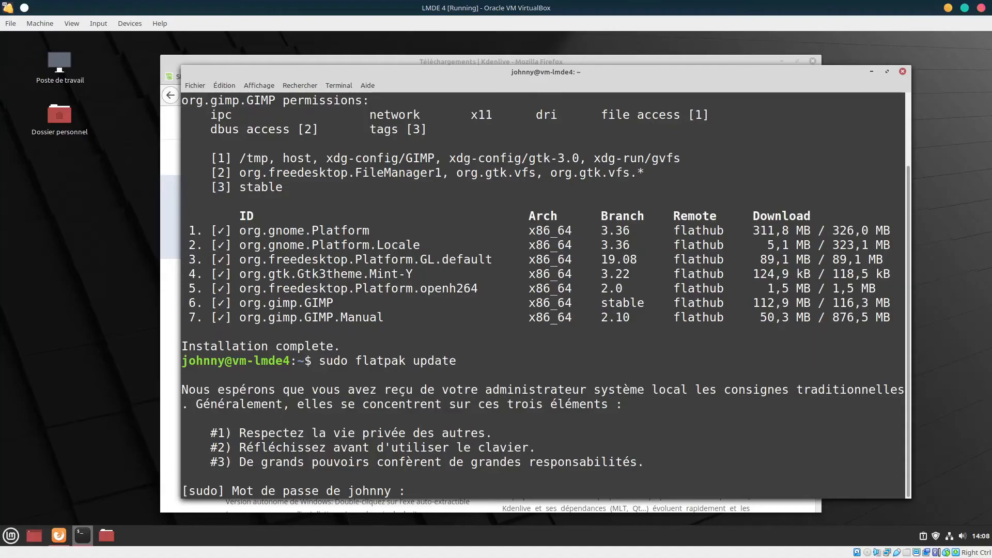
pyautogui.write('***********')
pyautogui.press('Return')
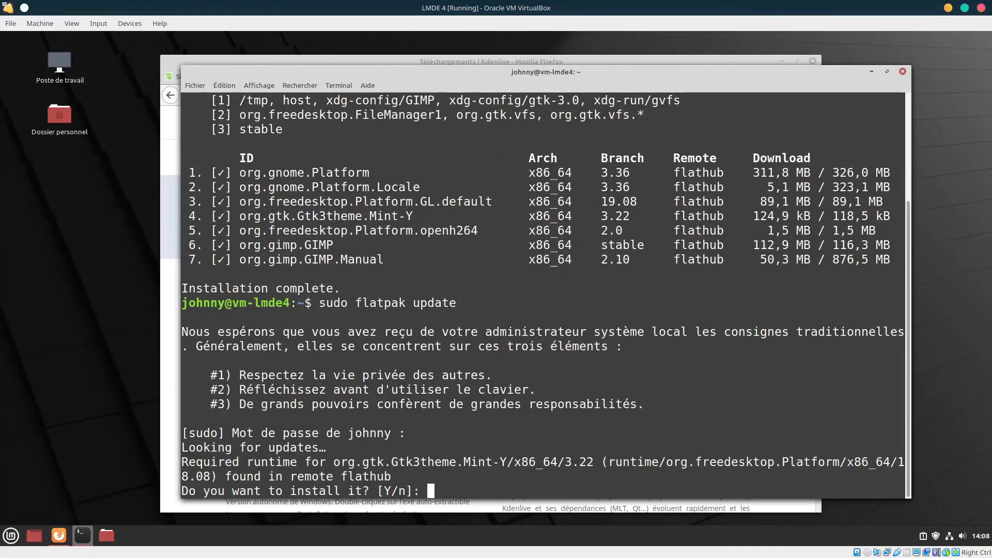
pyautogui.write('y')
pyautogui.press('Return')
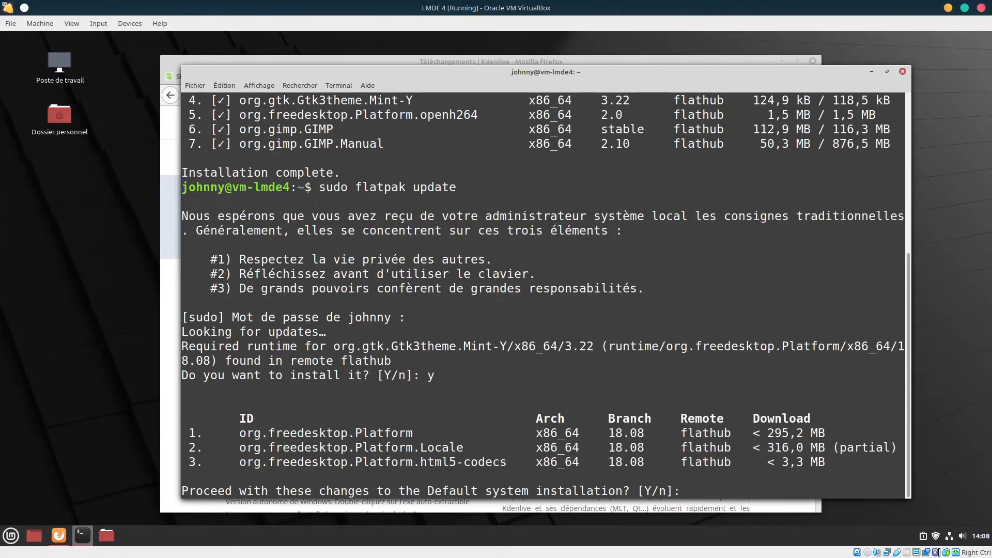
pyautogui.write('y')
pyautogui.press('Return')
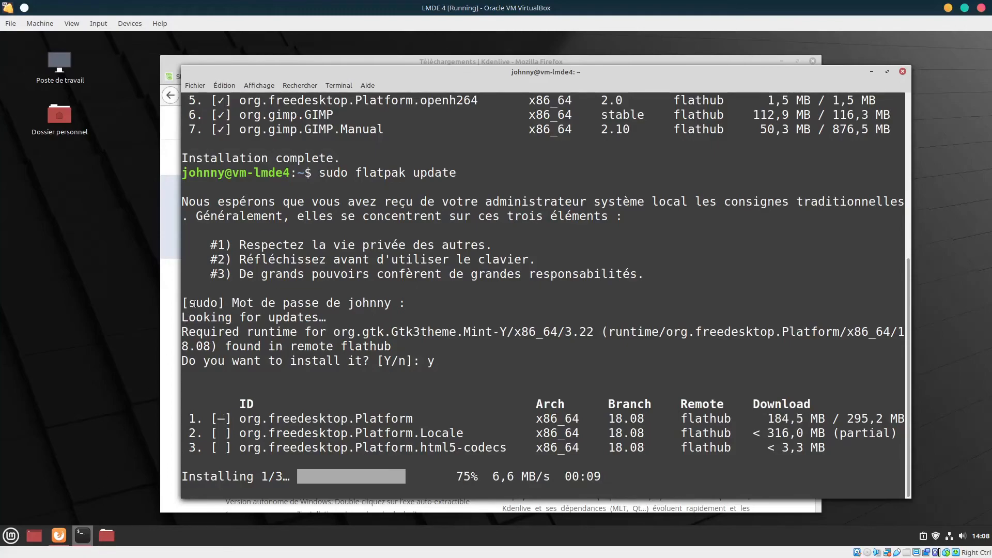
# In Téléchargements, tick 'Autoriser l'exécution' under Permissions in the Kdenlive AppImage's properties
pyautogui.click(107, 536)
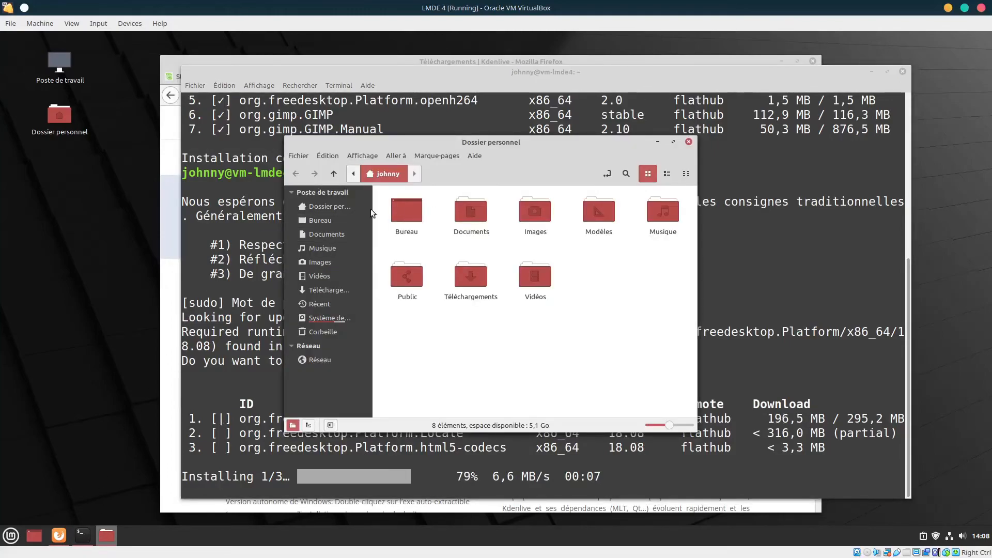
pyautogui.click(331, 290)
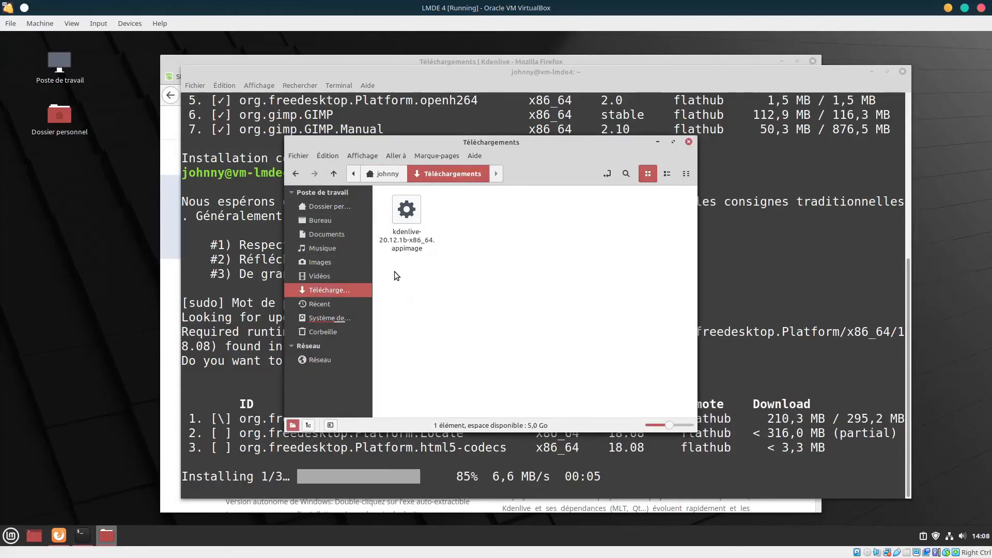
pyautogui.click(410, 221)
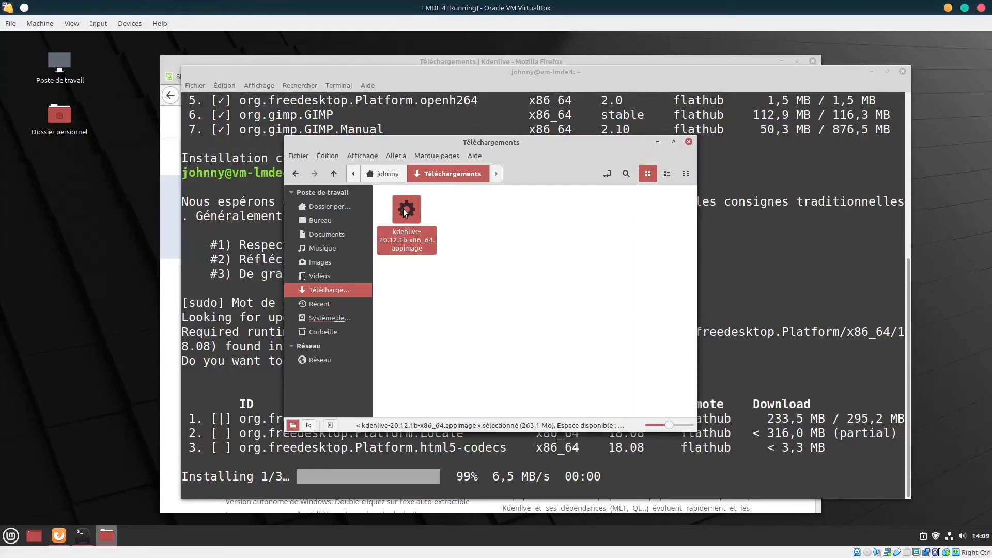
pyautogui.rightClick(404, 210)
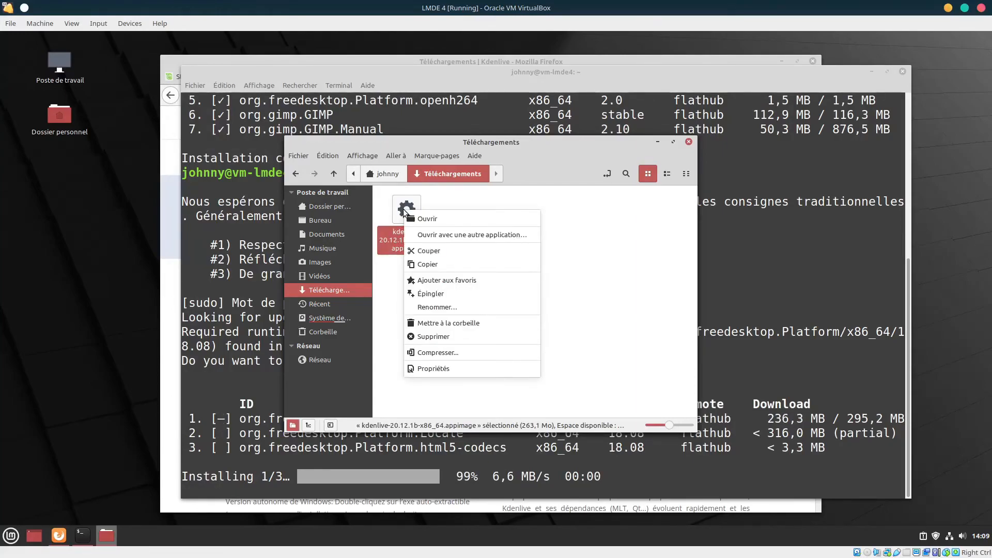
pyautogui.click(445, 367)
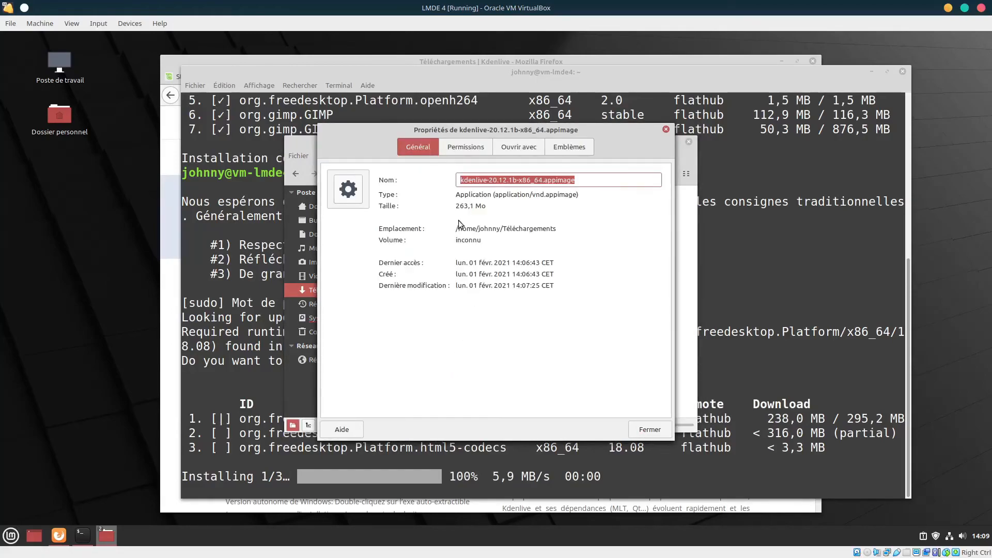
pyautogui.click(467, 150)
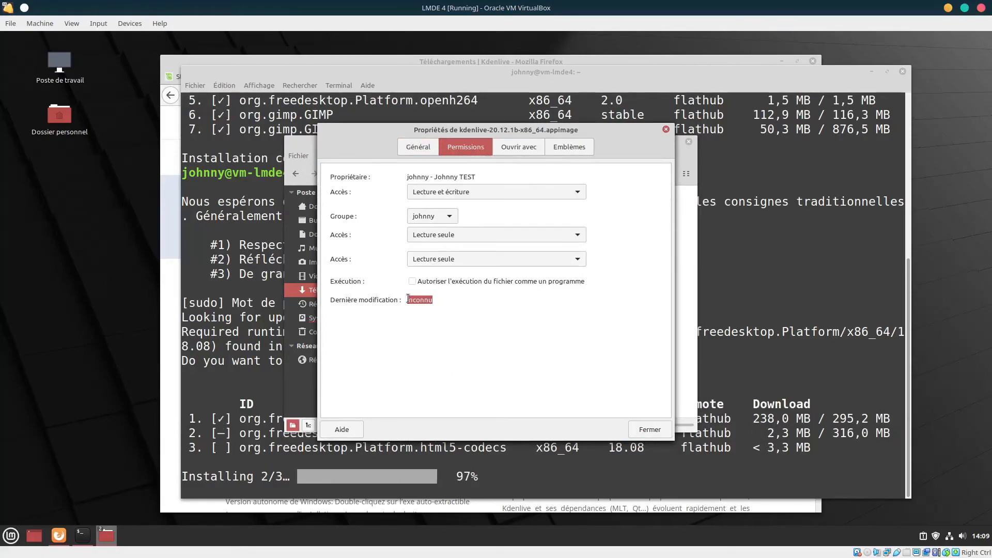
pyautogui.click(412, 282)
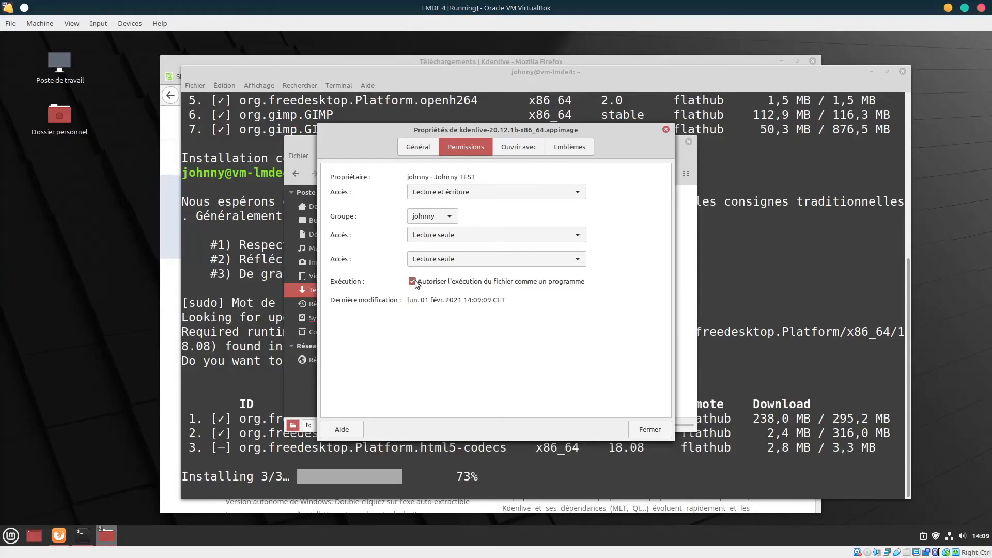
pyautogui.click(643, 427)
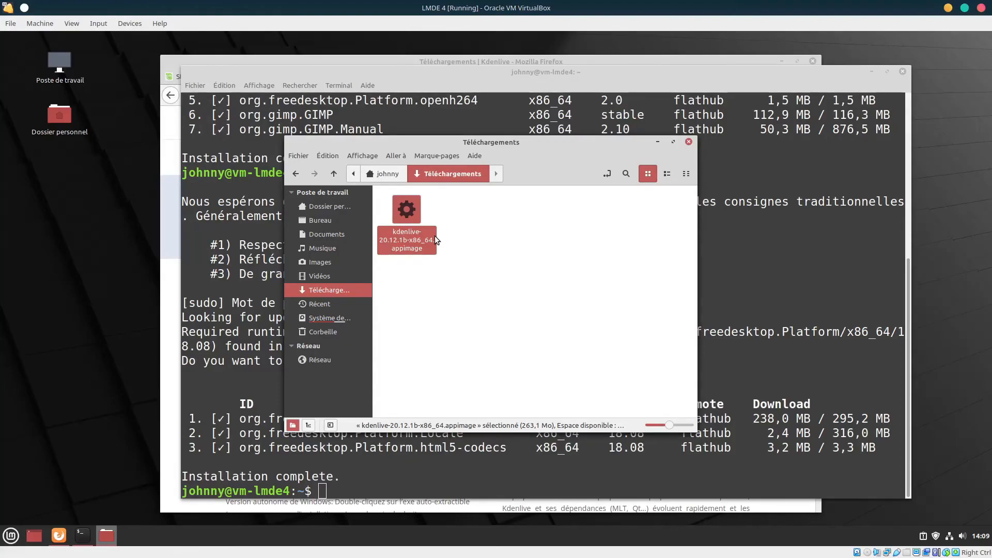
# Launch the Kdenlive AppImage to open an empty untitled HD 1080p 25 fps project
pyautogui.doubleClick(408, 213)
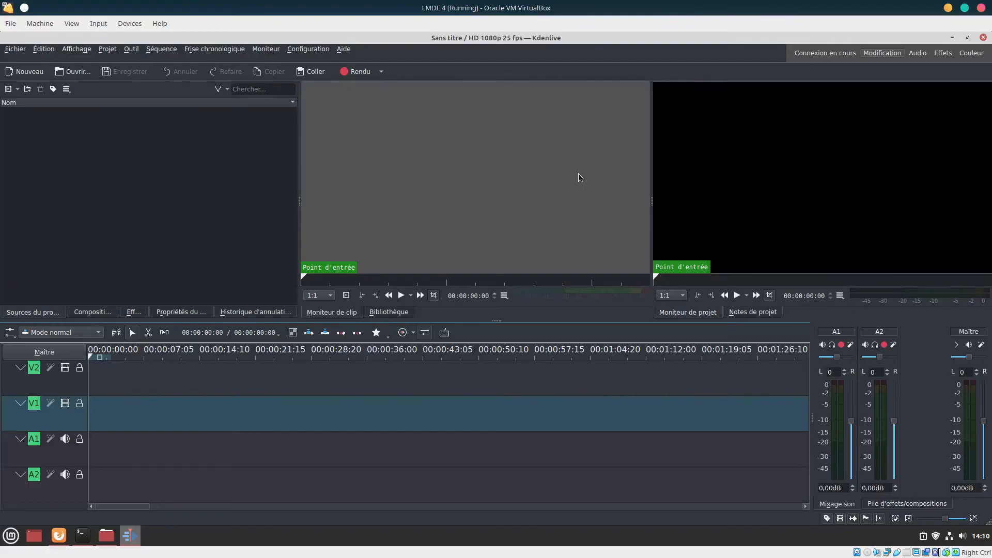
# Close Kdenlive and shift the Téléchargements window left to show kdenlive-20.12.1b-x86_64.appimage
pyautogui.click(983, 38)
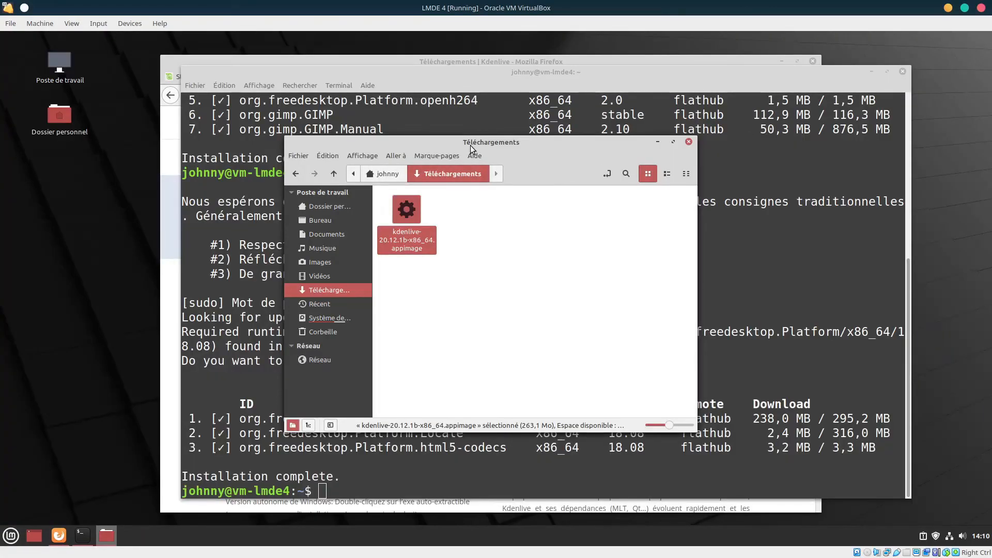
pyautogui.moveTo(471, 147); pyautogui.dragTo(385, 150)
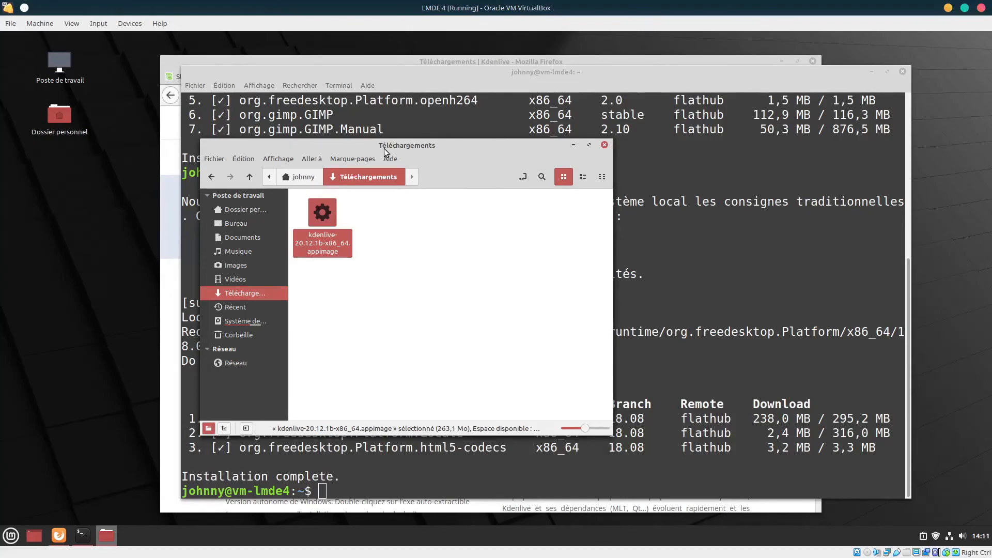
# Close the file manager and terminal, then open linuxmint.com from Firefox's Linux Mint start page tab
pyautogui.click(605, 146)
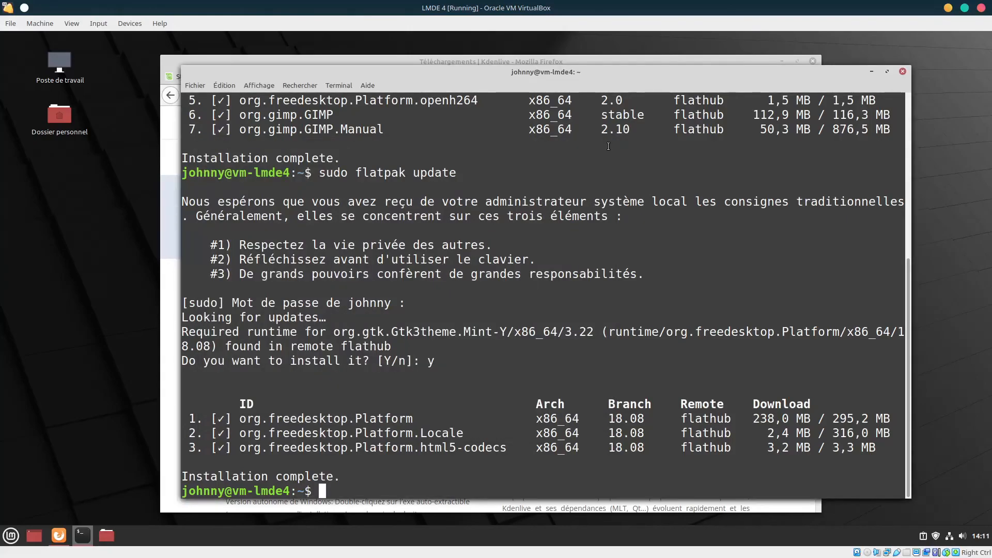
pyautogui.click(903, 71)
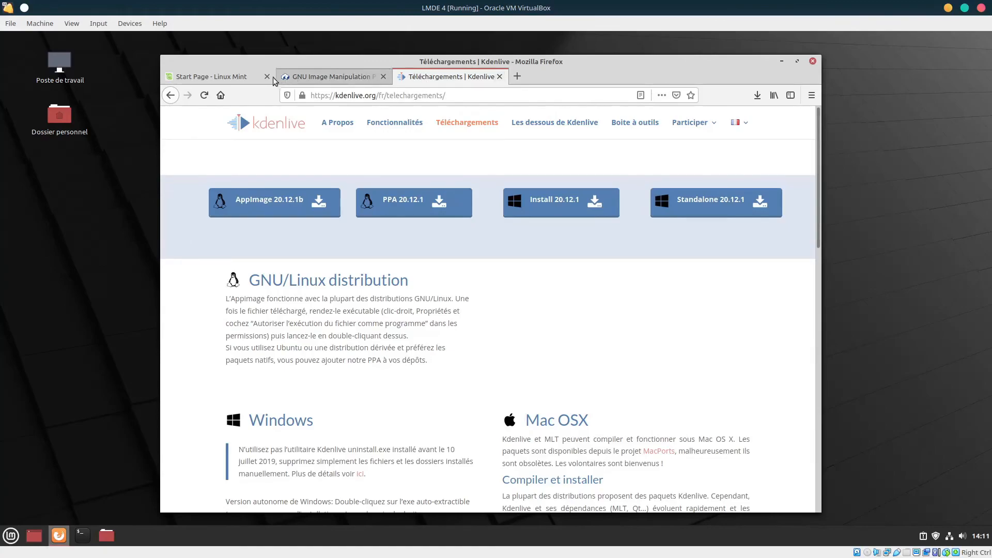
pyautogui.click(238, 78)
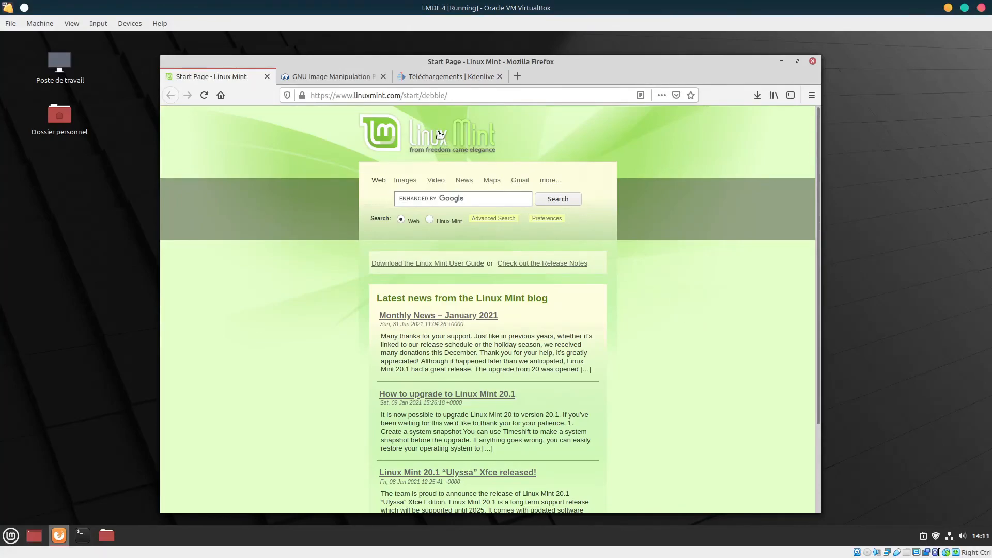
pyautogui.click(498, 138)
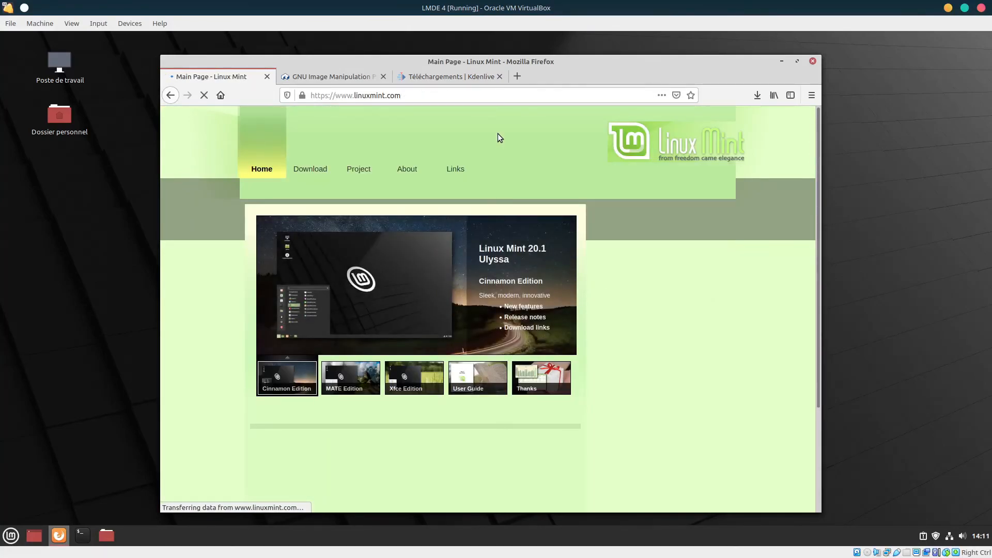